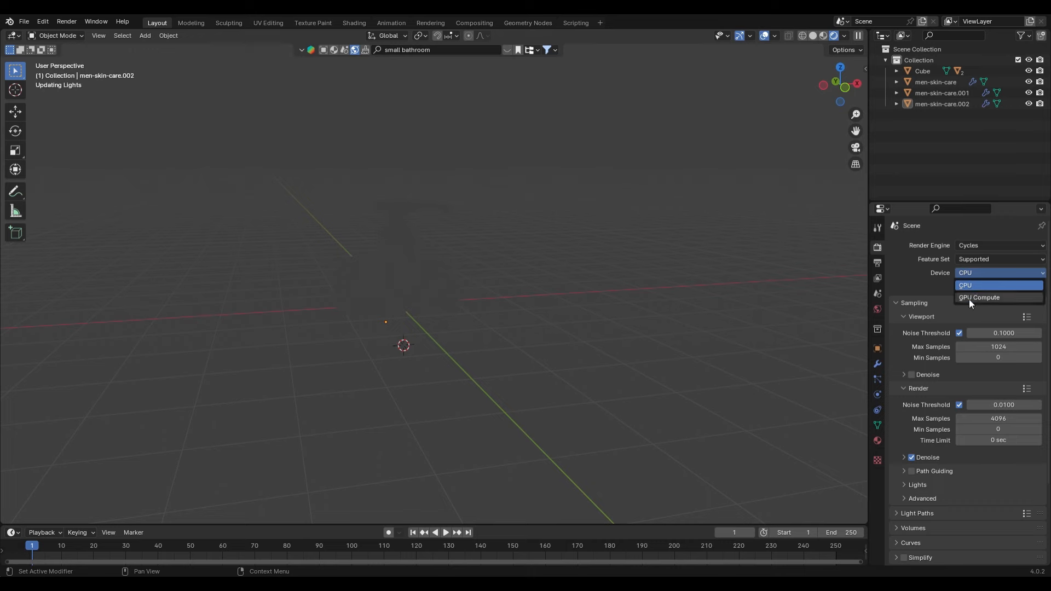
- Set the Cycles render device to GPU Compute and enable a transparent film background
{"action": "left_click", "coordinate": [969, 297]}
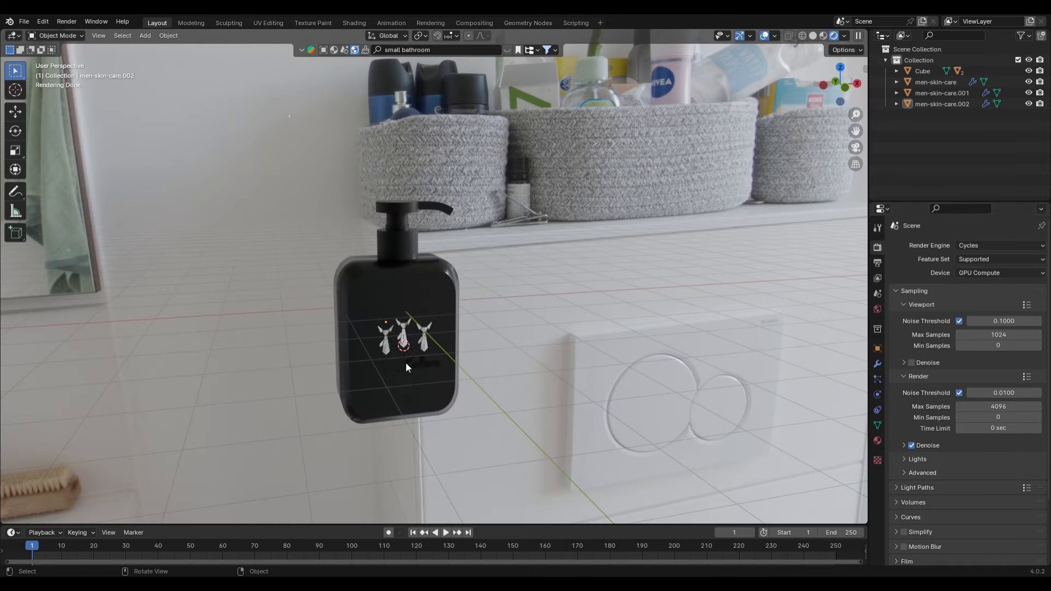
{"action": "middle_click_drag", "start_coordinate": [406, 363], "coordinate": [445, 352]}
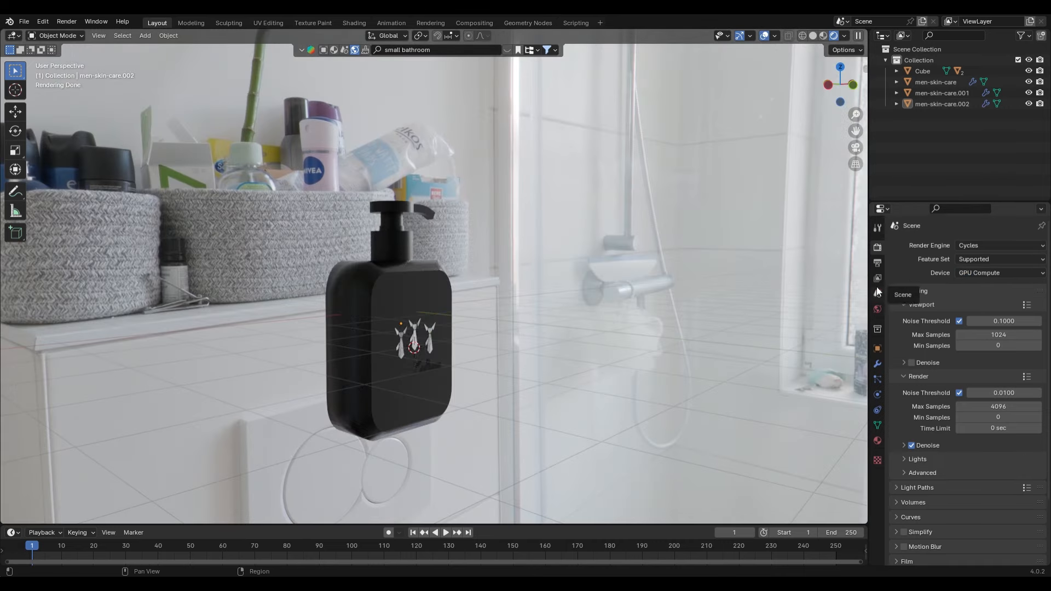
{"action": "scroll", "coordinate": [925, 496], "scroll_direction": "down", "scroll_amount": 4}
{"action": "left_click", "coordinate": [907, 485]}
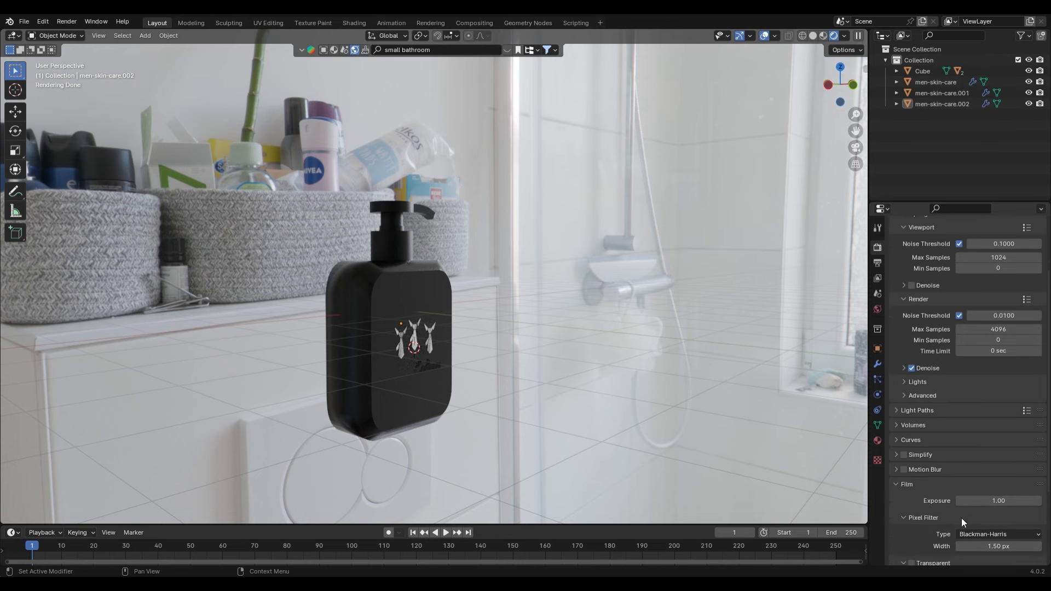
{"action": "left_click", "coordinate": [912, 562]}
- Knife-cut a closed outline around the tie shape on the middle logo plane in front view
{"action": "middle_click_drag", "start_coordinate": [472, 374], "coordinate": [423, 430]}
{"action": "scroll", "coordinate": [464, 448], "scroll_direction": "up", "scroll_amount": 4}
{"action": "left_click", "coordinate": [403, 434]}
{"action": "key", "text": "KP_1"}
{"action": "key", "text": "KP_Decimal"}
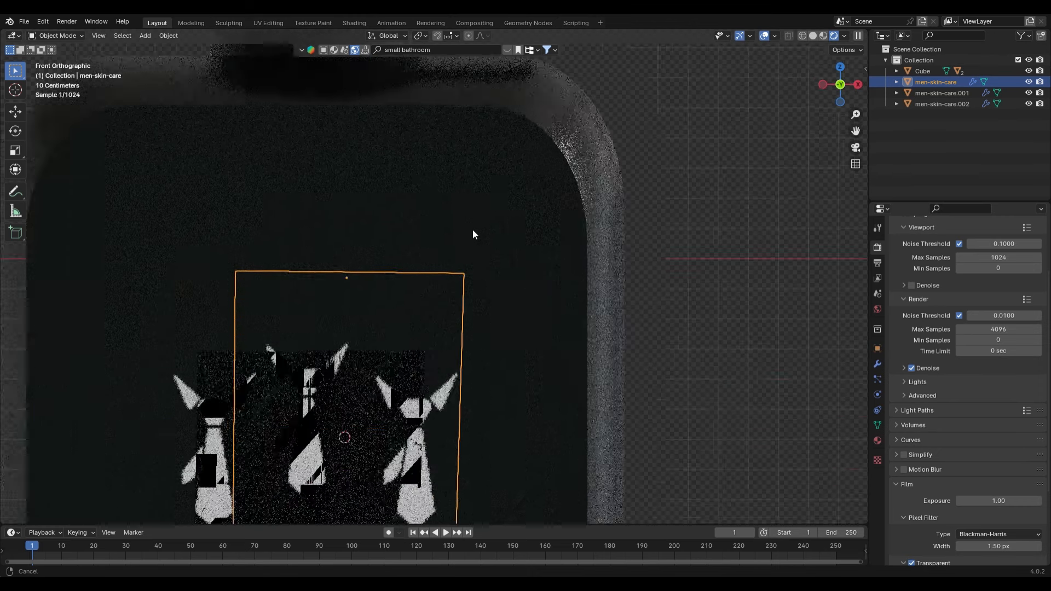
{"action": "key", "text": "Tab"}
{"action": "key", "text": "k"}
{"action": "left_click", "coordinate": [429, 218]}
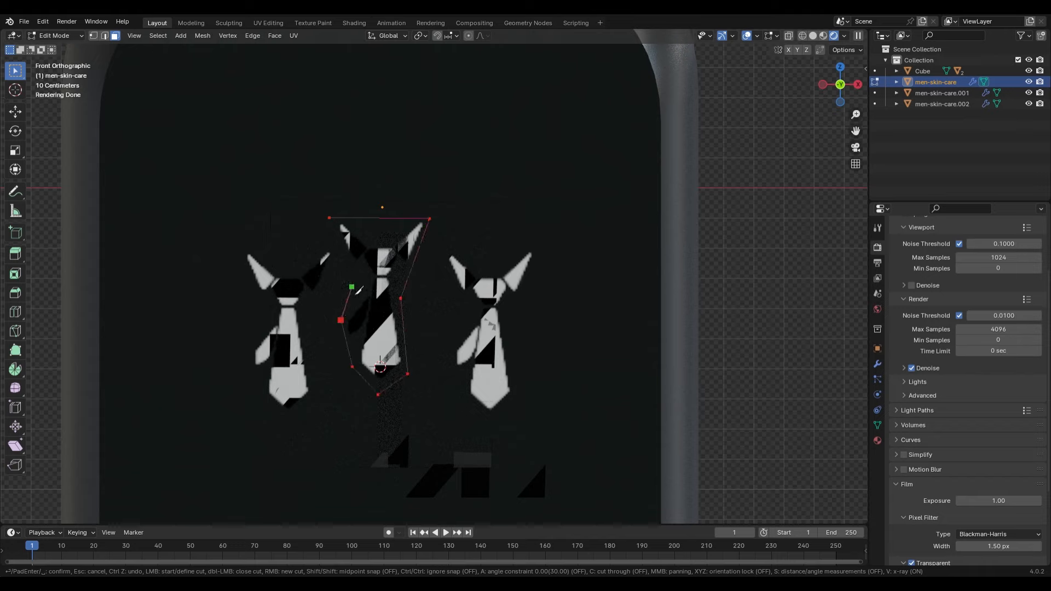
{"action": "left_click", "coordinate": [329, 219]}
{"action": "key", "text": "Return"}
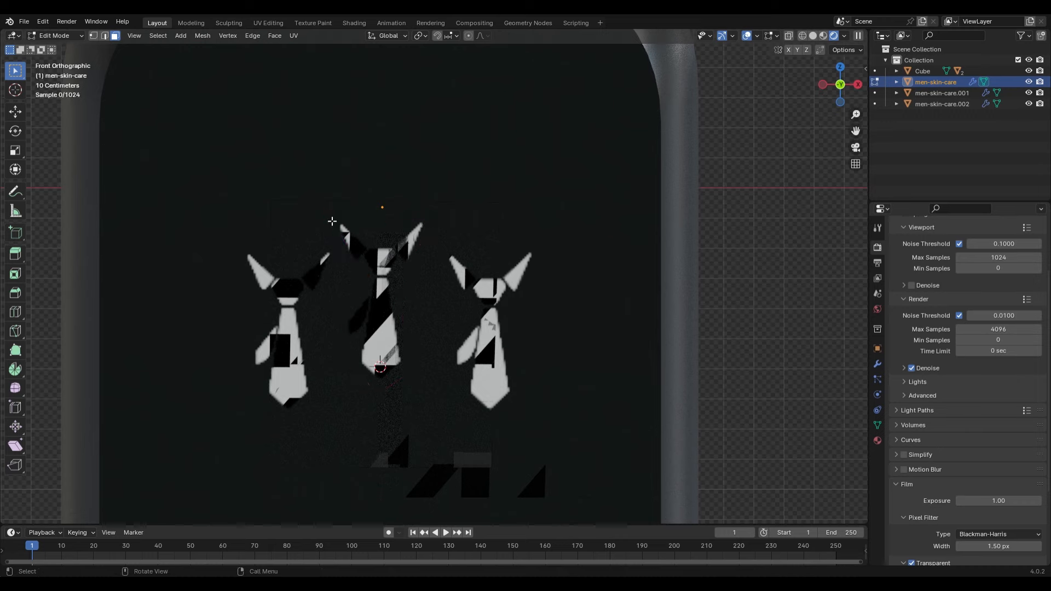
- Delete the faces of the middle logo plane outside the cut tie outline, working in solid shading with X-ray
{"action": "key", "text": "z"}
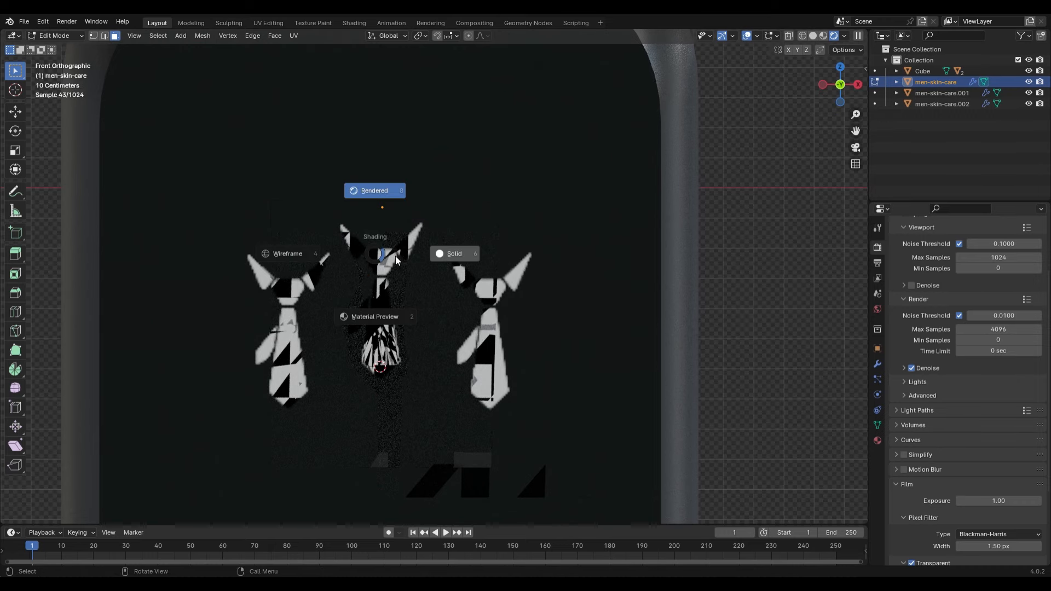
{"action": "left_click", "coordinate": [395, 255]}
{"action": "key", "text": "alt+z"}
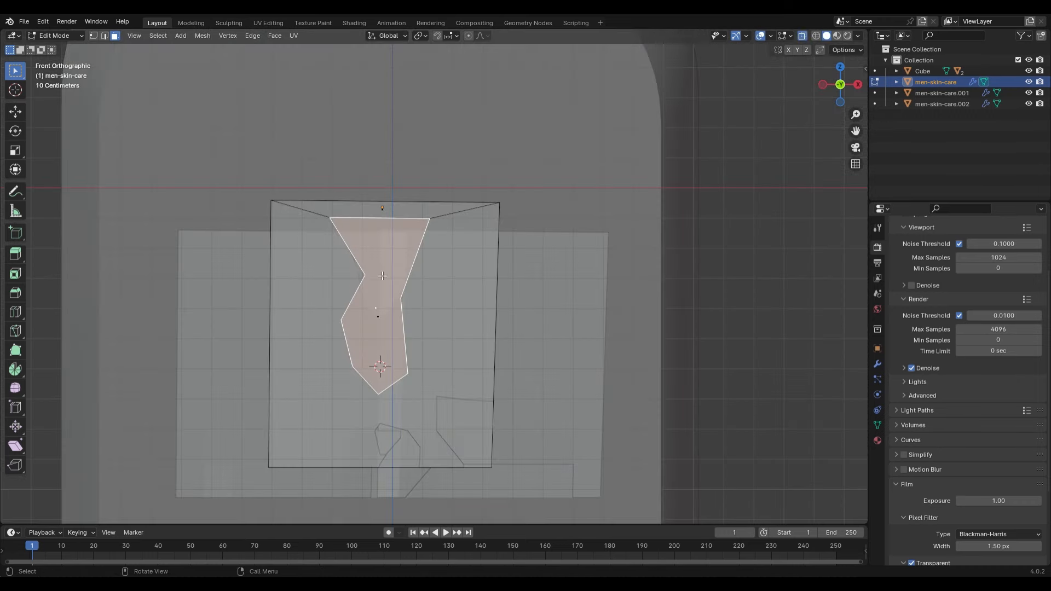
{"action": "key", "text": "ctrl+i"}
{"action": "key", "text": "x"}
{"action": "left_click", "coordinate": [385, 278]}
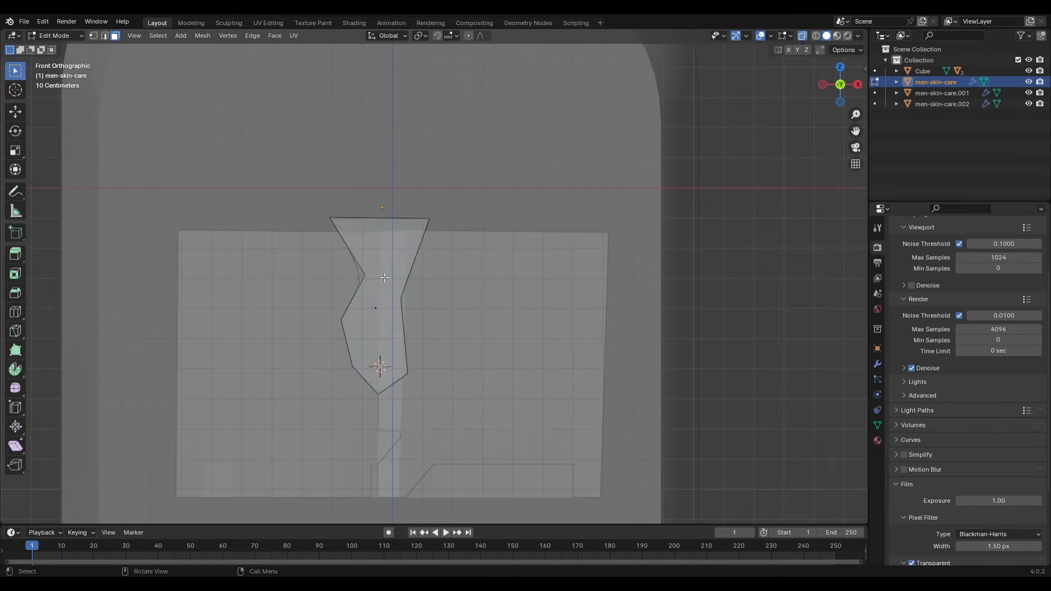
{"action": "key", "text": "Tab"}
{"action": "key", "text": "alt+z"}
- Switch to material preview shading and delete the two untrimmed tie logo planes on either side of the trimmed one
{"action": "key", "text": "z"}
{"action": "left_click", "coordinate": [399, 299]}
{"action": "left_click", "coordinate": [464, 315]}
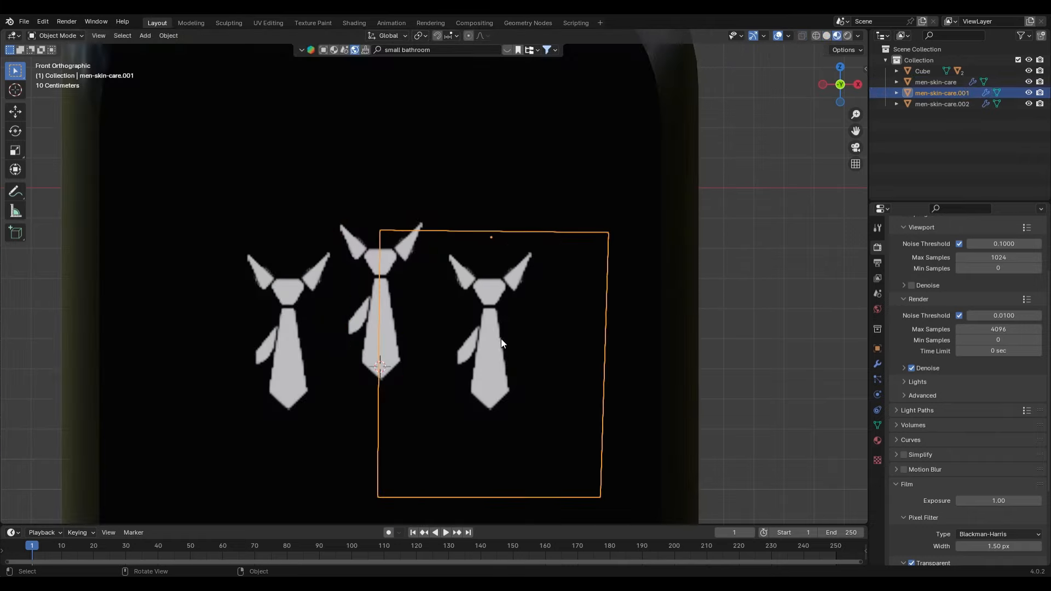
{"action": "key", "text": "Delete"}
{"action": "left_click", "coordinate": [319, 359]}
{"action": "key", "text": "Delete"}
- Duplicate the trimmed tie logo along the X axis, placing one copy on each side of the original
{"action": "left_click", "coordinate": [370, 347]}
{"action": "key", "text": "shift+d"}
{"action": "key", "text": "x"}
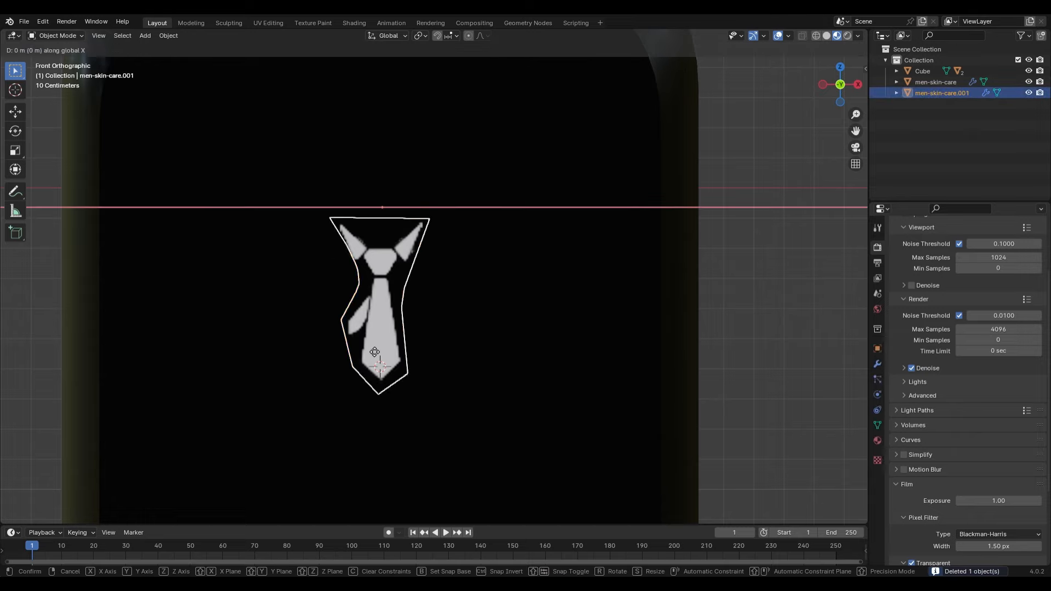
{"action": "left_click", "coordinate": [477, 360]}
{"action": "key", "text": "shift+d"}
{"action": "key", "text": "x"}
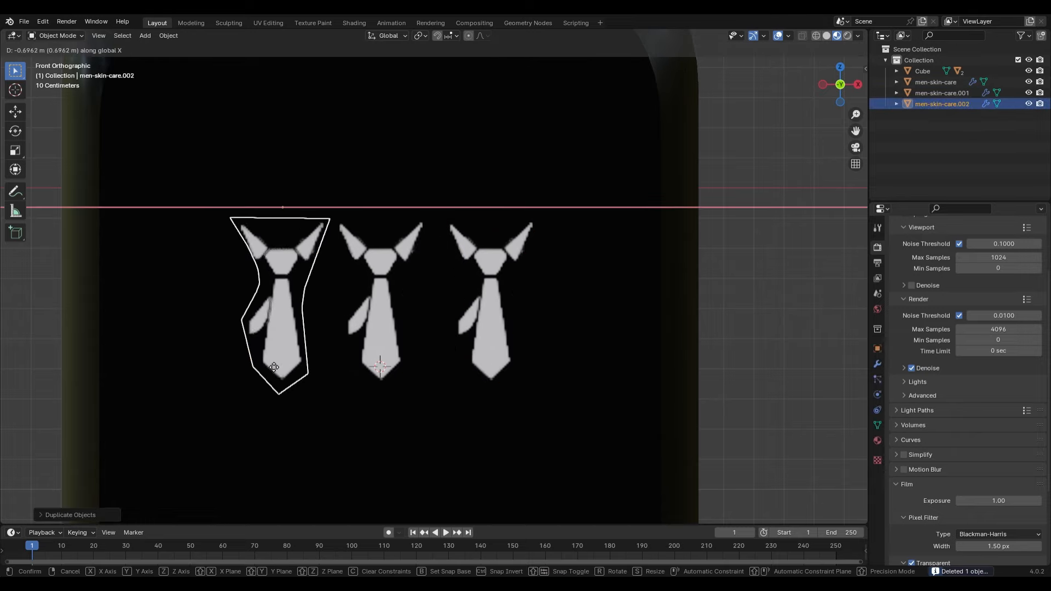
{"action": "left_click", "coordinate": [264, 369]}
- Lower both outer tie logos together along the Z axis so they sit below the middle one
{"action": "left_click", "coordinate": [488, 343], "text": "shift"}
{"action": "key", "text": "g"}
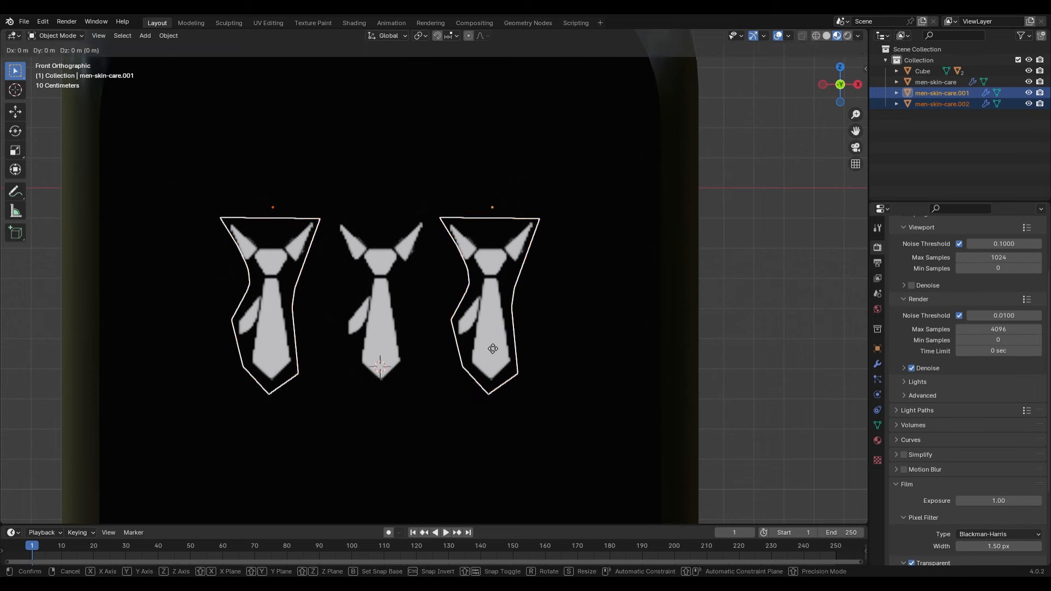
{"action": "key", "text": "z"}
{"action": "left_click", "coordinate": [476, 418]}
- Examine the three tie logos on the bottle in rendered shading, from an angle and close up
{"action": "scroll", "coordinate": [423, 334], "scroll_direction": "down", "scroll_amount": 6}
{"action": "key", "text": "z"}
{"action": "left_click", "coordinate": [420, 273]}
{"action": "scroll", "coordinate": [471, 337], "scroll_direction": "up", "scroll_amount": 3}
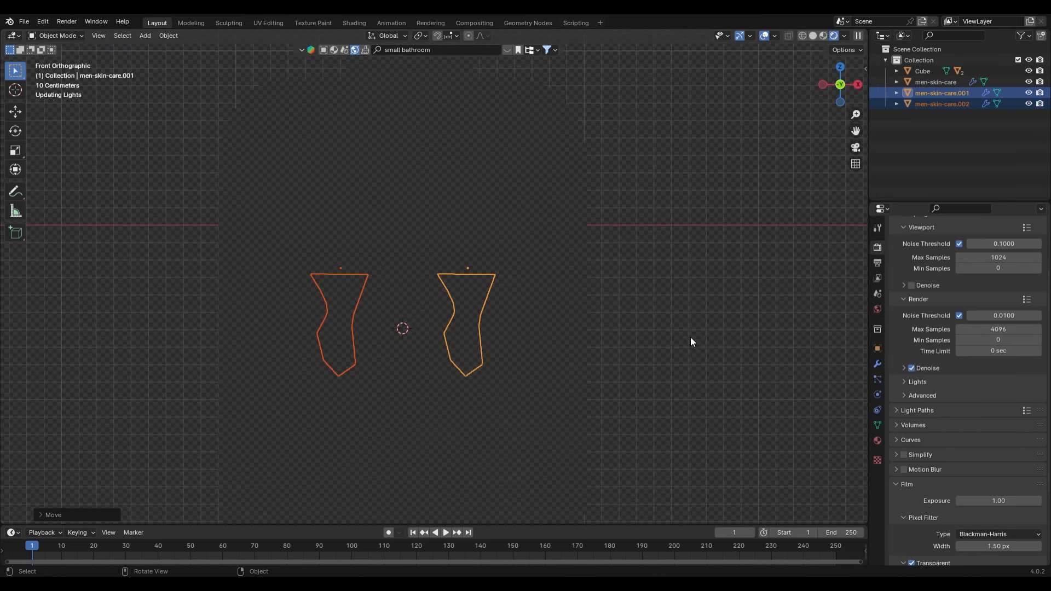
{"action": "scroll", "coordinate": [484, 340], "scroll_direction": "down", "scroll_amount": 2}
{"action": "middle_click_drag", "start_coordinate": [442, 329], "coordinate": [483, 341]}
{"action": "scroll", "coordinate": [482, 340], "scroll_direction": "down", "scroll_amount": 3}
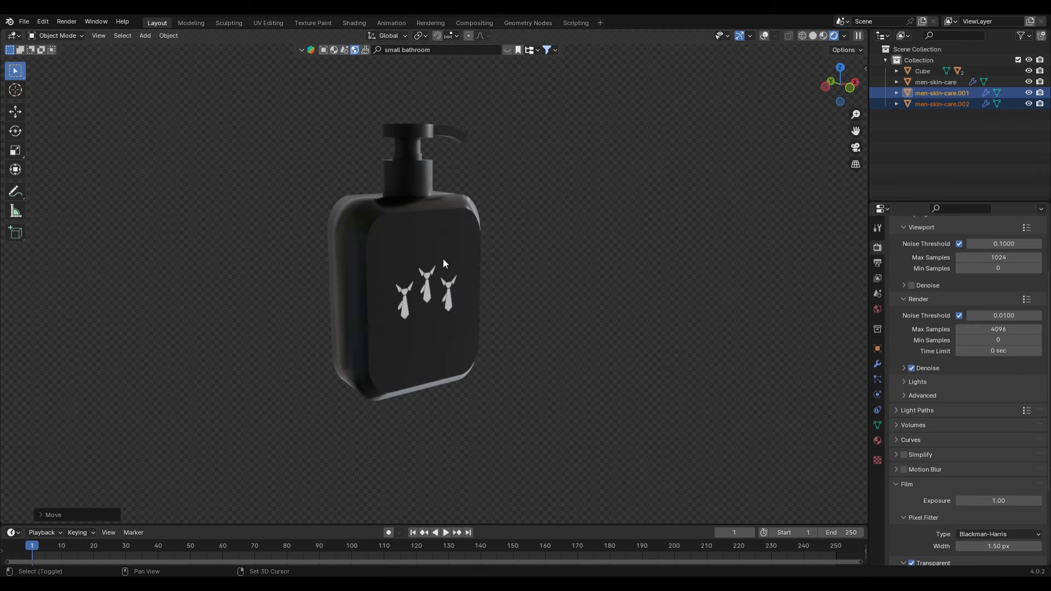
{"action": "middle_click_drag", "start_coordinate": [460, 259], "coordinate": [468, 290], "text": "shift"}
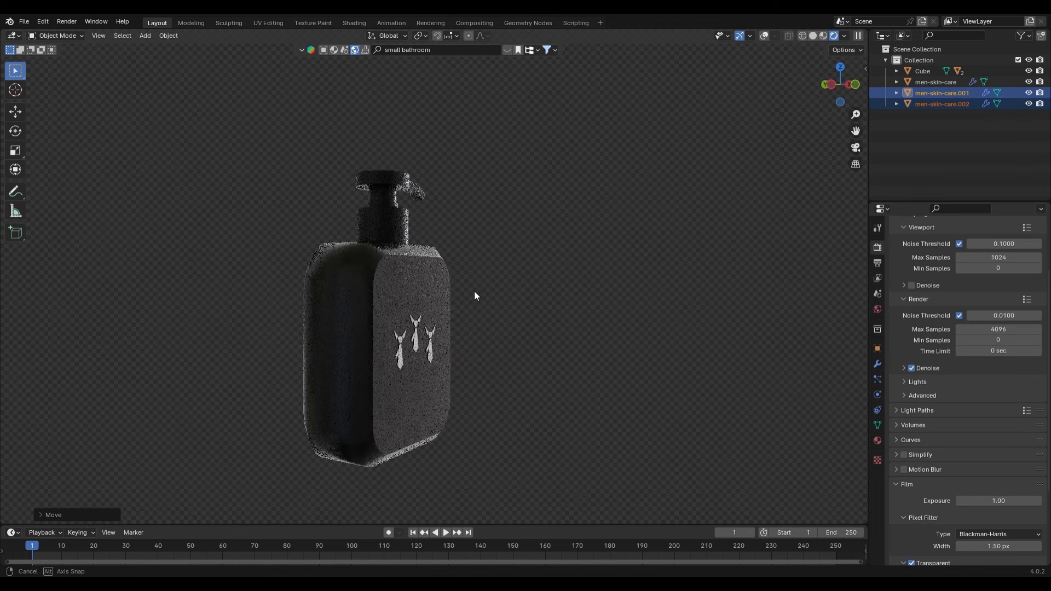
{"action": "scroll", "coordinate": [442, 388], "scroll_direction": "up", "scroll_amount": 5}
{"action": "scroll", "coordinate": [443, 390], "scroll_direction": "up", "scroll_amount": 5}
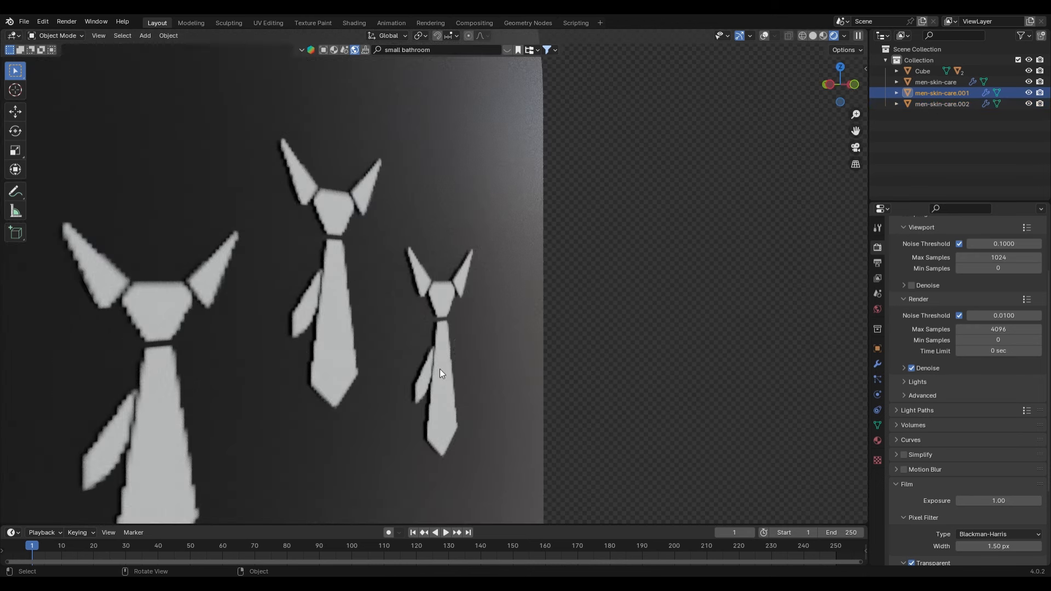
- Turn off Shadow and Glossy ray visibility for the right tie logo
{"action": "key", "text": "alt+z"}
{"action": "key", "text": "alt+shift+z"}
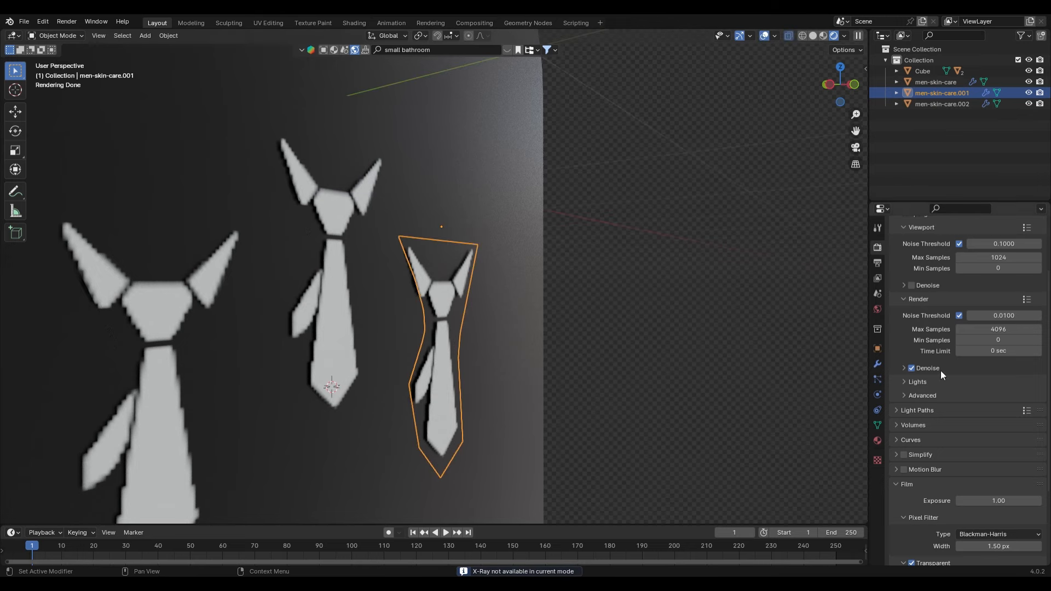
{"action": "left_click", "coordinate": [877, 350]}
{"action": "left_click", "coordinate": [905, 507]}
{"action": "scroll", "coordinate": [922, 468], "scroll_direction": "down", "scroll_amount": 8}
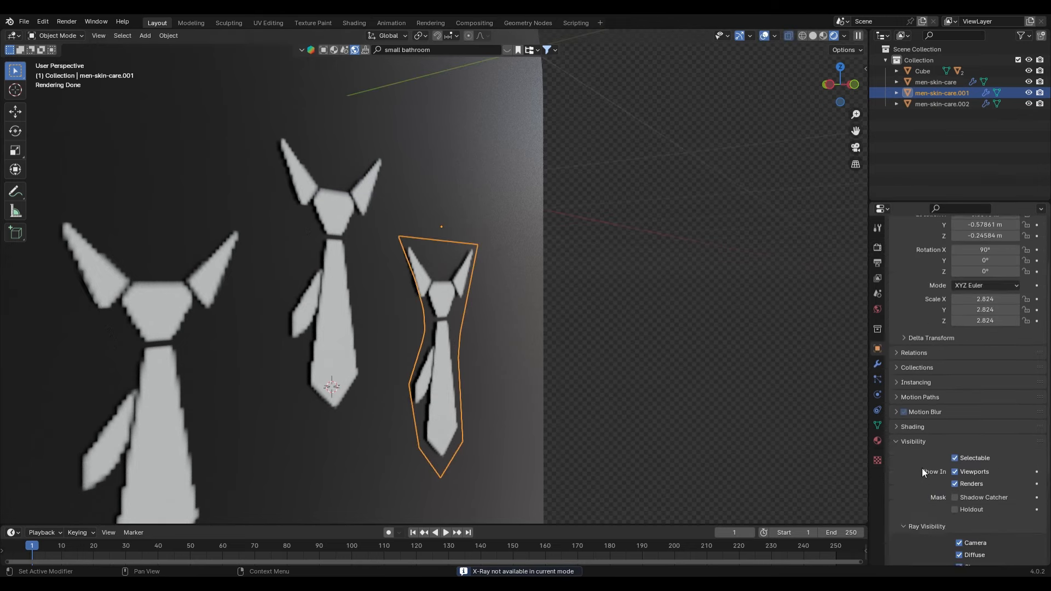
{"action": "left_click", "coordinate": [959, 464]}
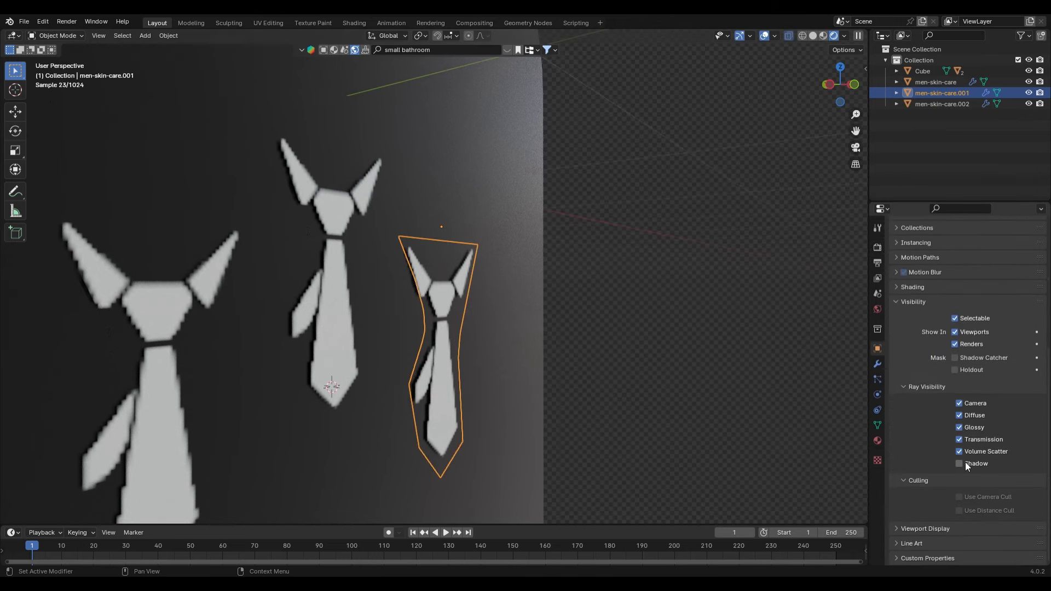
{"action": "left_click", "coordinate": [959, 427]}
- Turn off Shadow ray visibility for the middle tie logo, and both Shadow and Glossy for the left one
{"action": "left_click", "coordinate": [376, 344]}
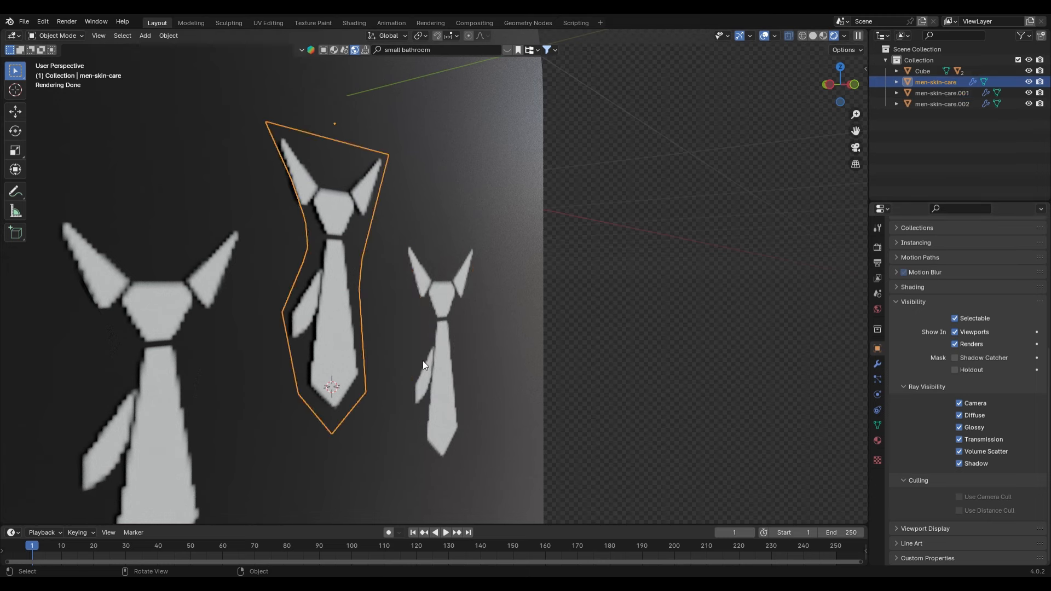
{"action": "left_click", "coordinate": [978, 464]}
{"action": "left_click", "coordinate": [165, 434]}
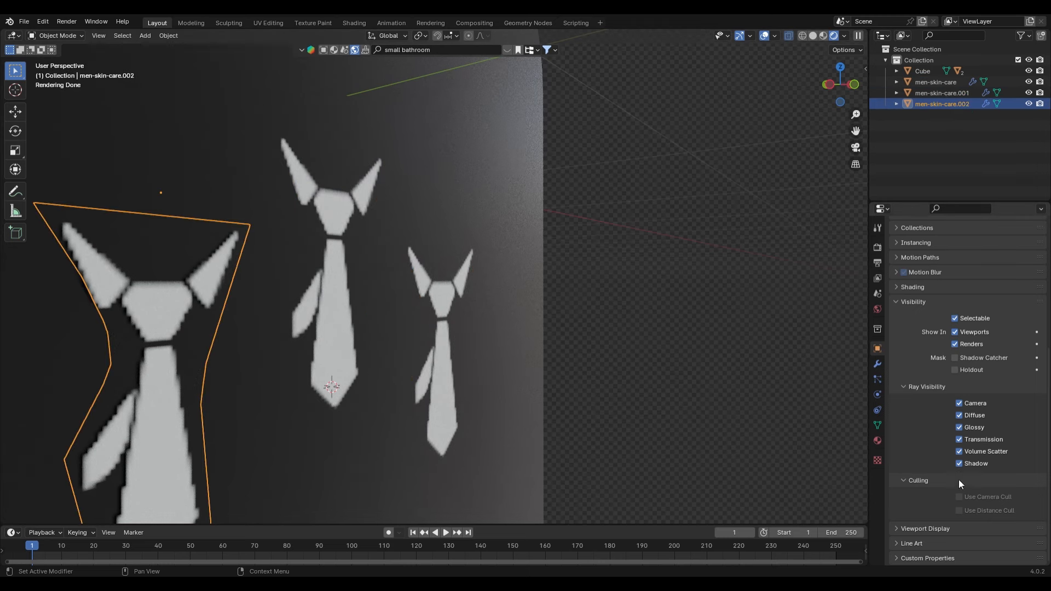
{"action": "left_click", "coordinate": [959, 463]}
{"action": "left_click", "coordinate": [964, 427]}
{"action": "key", "text": "alt+shift+z"}
- Add a text object and rotate it about the X axis so it stands upright facing the front view
{"action": "scroll", "coordinate": [429, 372], "scroll_direction": "down", "scroll_amount": 6}
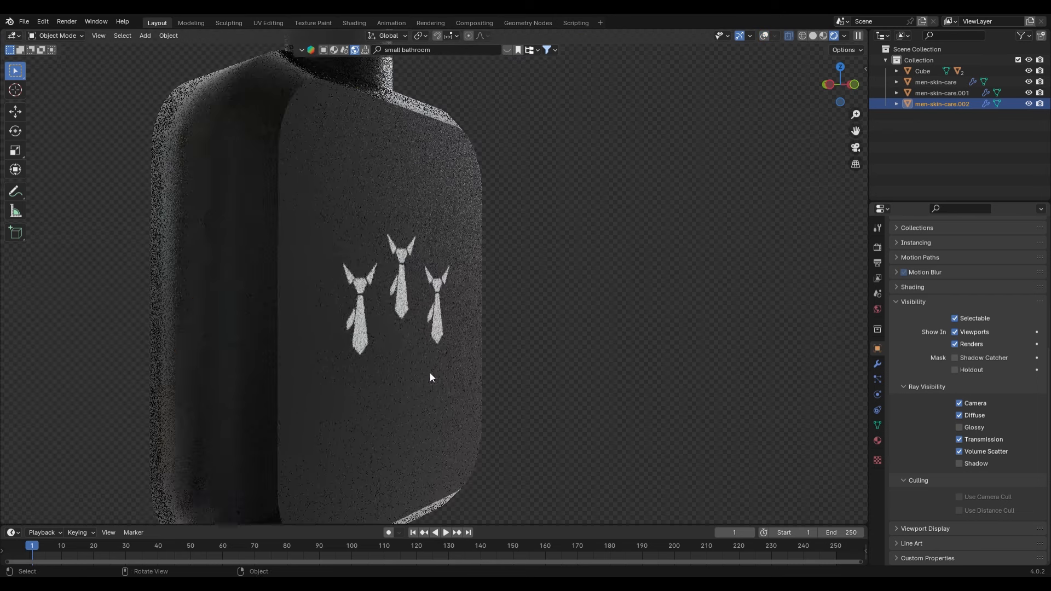
{"action": "middle_click_drag", "start_coordinate": [429, 373], "coordinate": [380, 381]}
{"action": "scroll", "coordinate": [380, 381], "scroll_direction": "down", "scroll_amount": 3}
{"action": "left_click", "coordinate": [531, 319]}
{"action": "middle_click_drag", "start_coordinate": [530, 319], "coordinate": [422, 355], "text": "alt"}
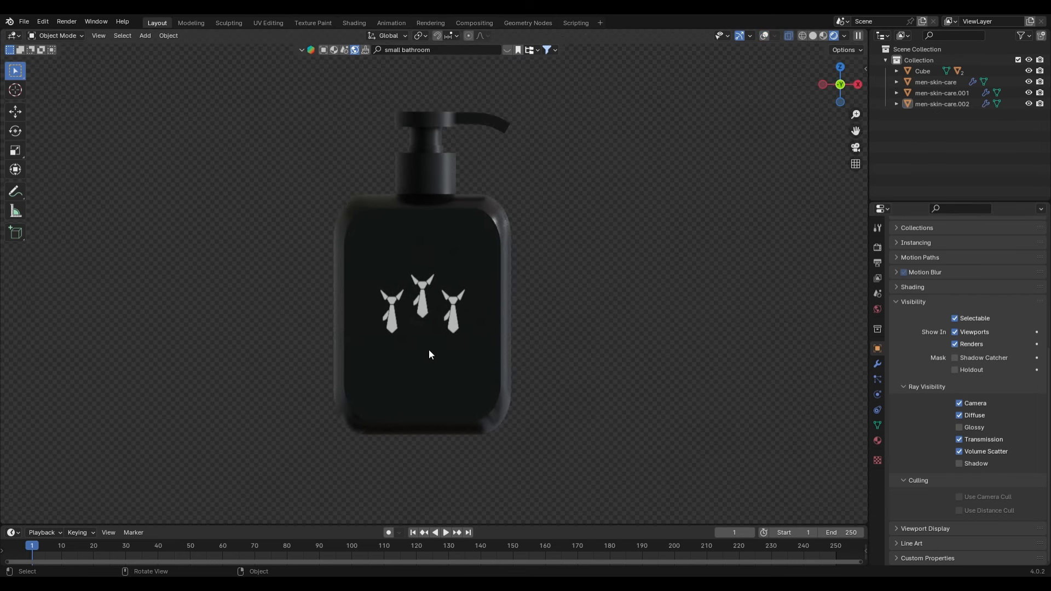
{"action": "key", "text": "shift+a"}
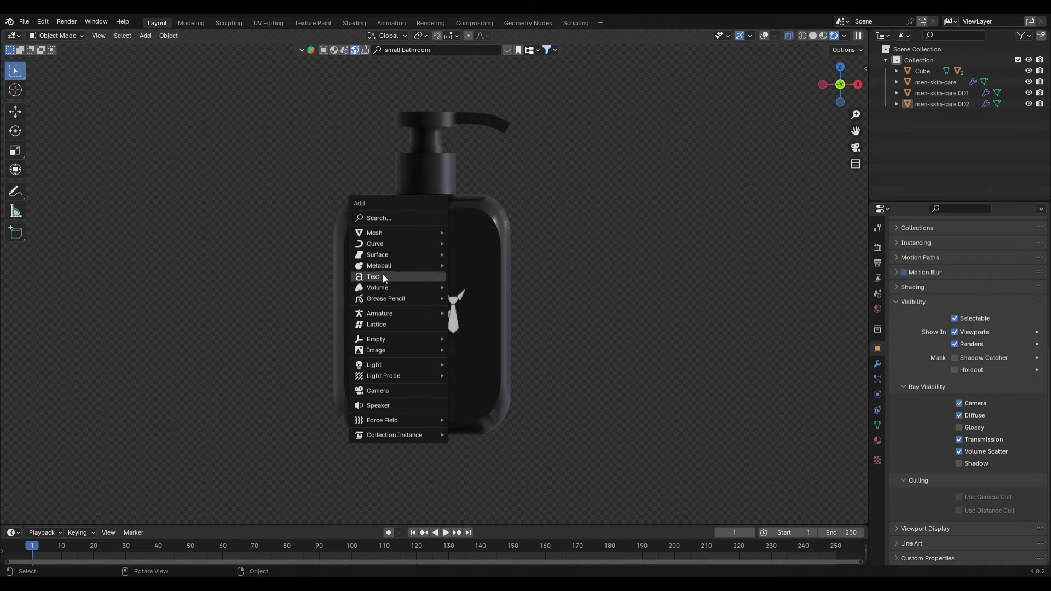
{"action": "left_click", "coordinate": [381, 278]}
{"action": "key", "text": "z"}
{"action": "left_click", "coordinate": [458, 323]}
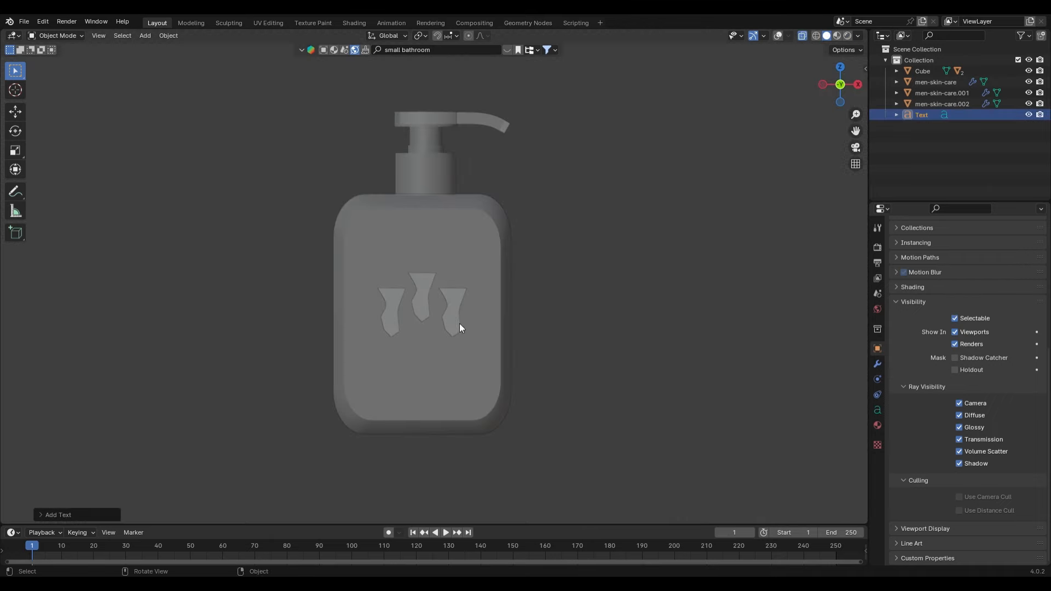
{"action": "key", "text": "g"}
{"action": "key", "text": "x"}
{"action": "left_click", "coordinate": [462, 319]}
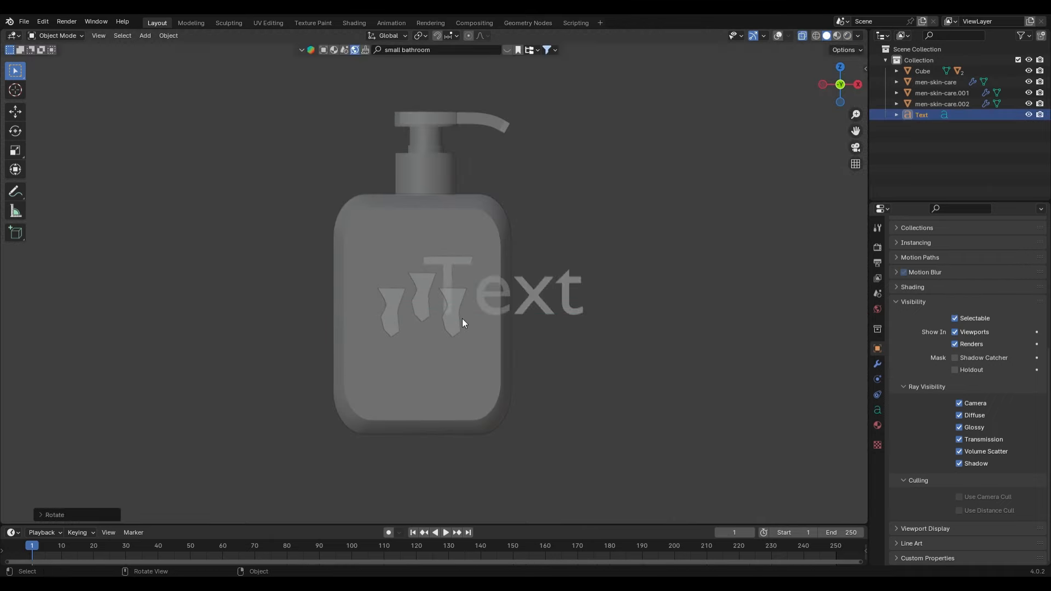
- Replace the text object's default wording with "blenderclass."
{"action": "key", "text": "Tab"}
{"action": "key", "text": "BackSpace"}
{"action": "key", "text": "BackSpace"}
{"action": "key", "text": "BackSpace"}
{"action": "type", "text": "Z"}
{"action": "key", "text": "BackSpace"}
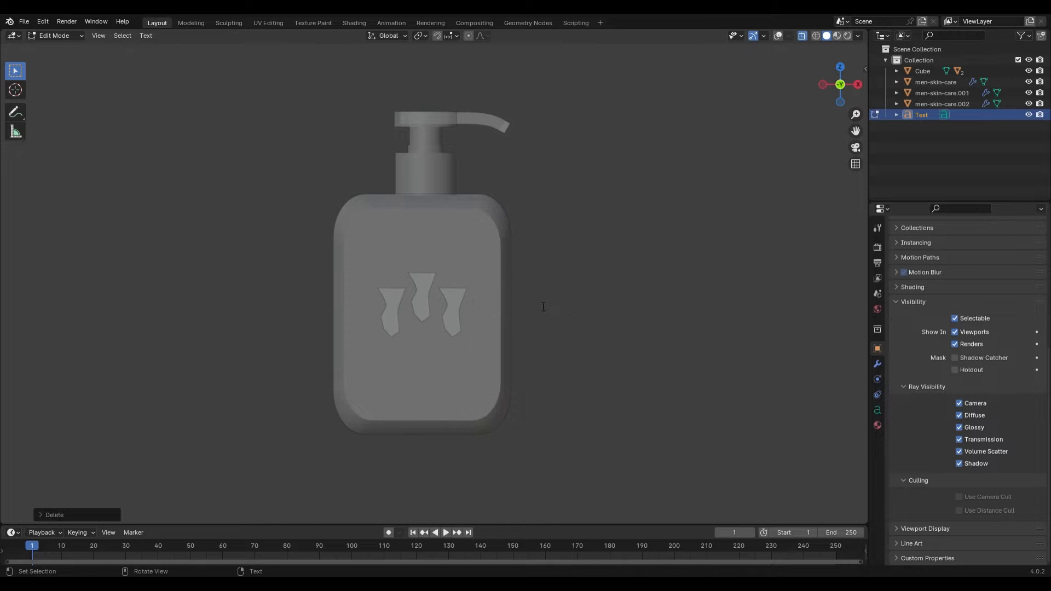
{"action": "type", "text": "blender cl"}
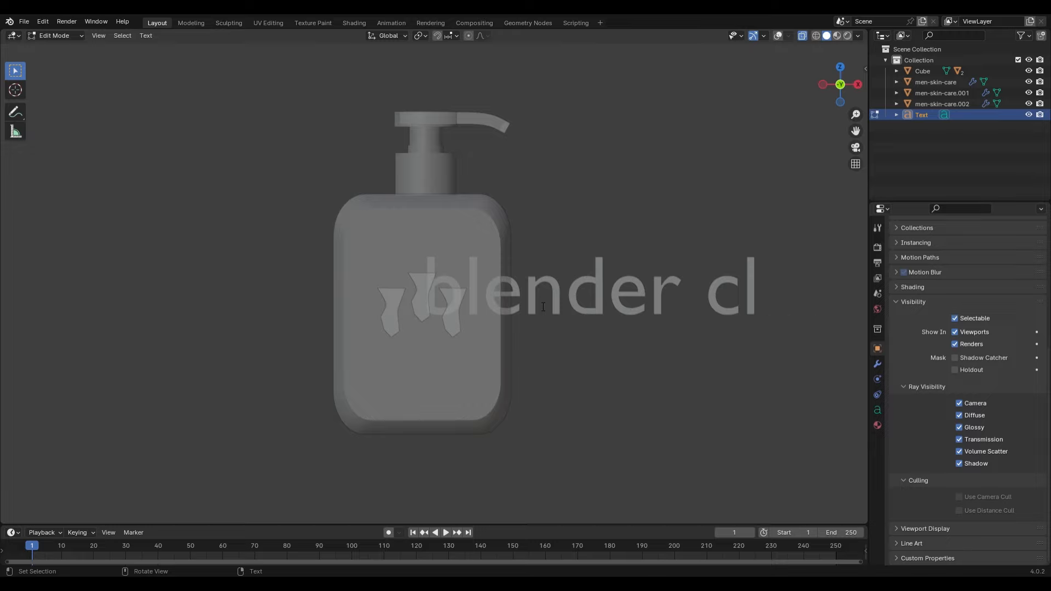
{"action": "type", "text": "ass"}
{"action": "key", "text": "BackSpace"}
{"action": "key", "text": "BackSpace"}
{"action": "key", "text": "BackSpace"}
{"action": "key", "text": "BackSpace"}
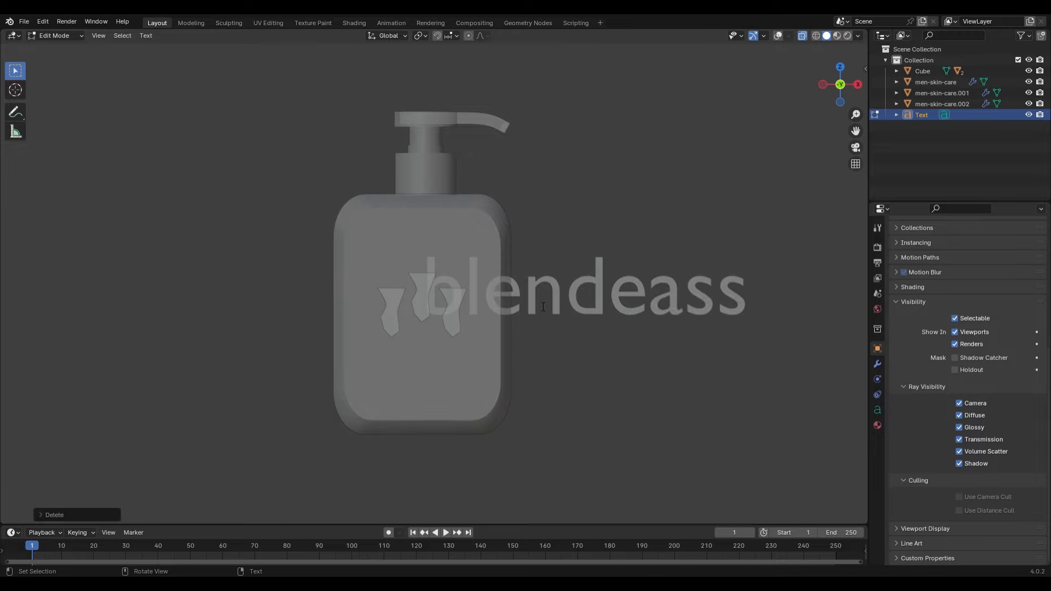
{"action": "type", "text": "rclass"}
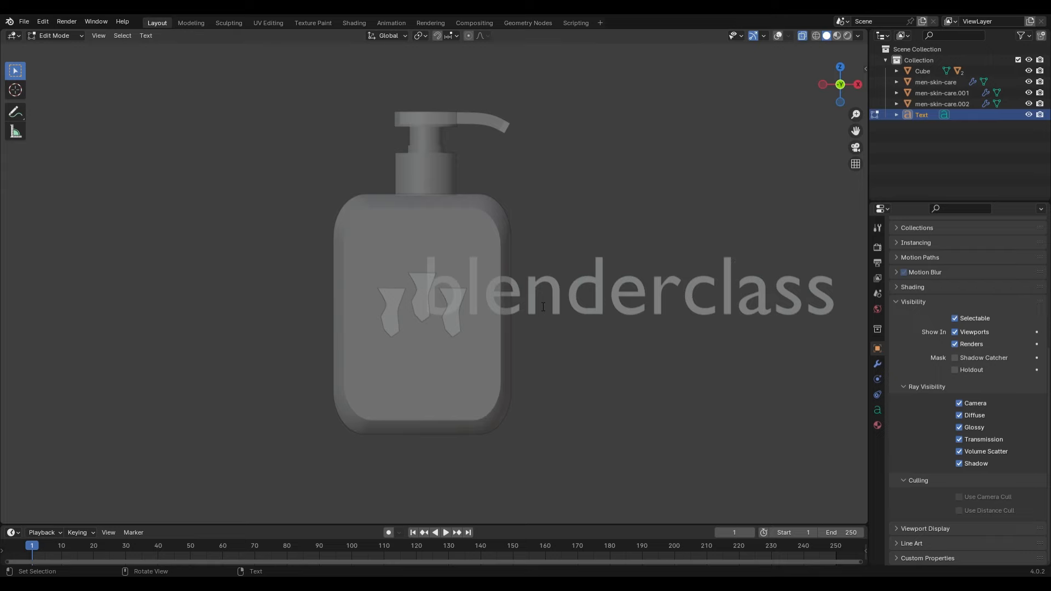
{"action": "type", "text": "."}
{"action": "key", "text": "Tab"}
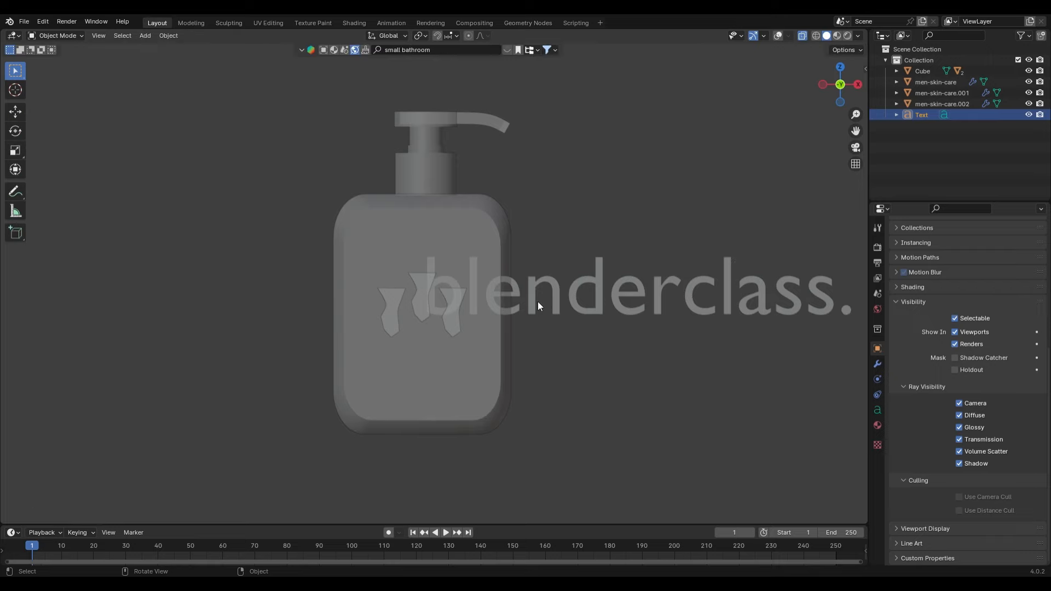
- Scale the text down to fit the bottle's width and centre it just below the three tie logos
{"action": "key", "text": "shift+alt+z"}
{"action": "key", "text": "s"}
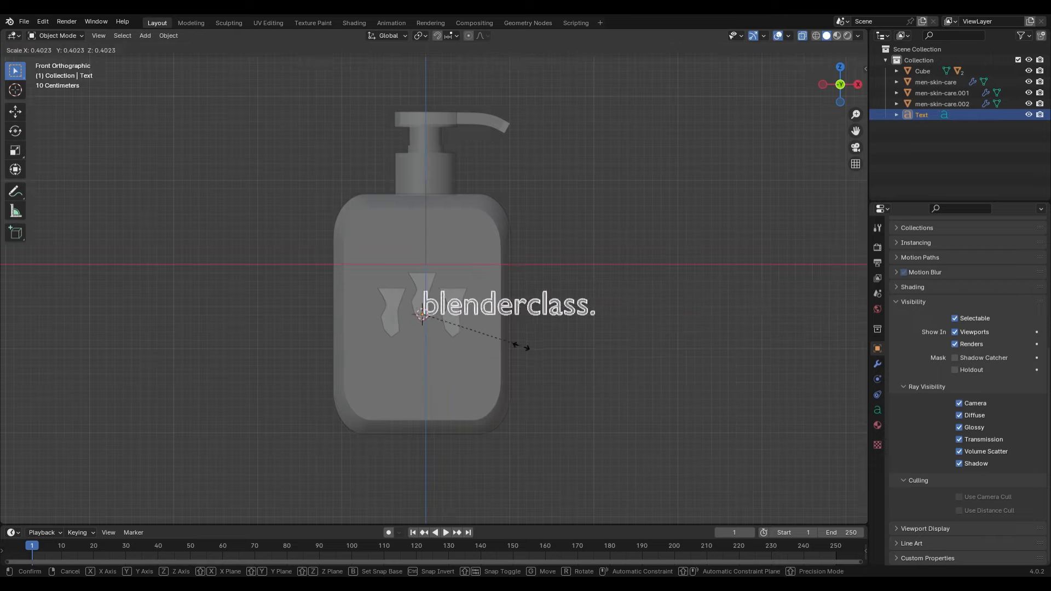
{"action": "left_click", "coordinate": [485, 338]}
{"action": "key", "text": "g"}
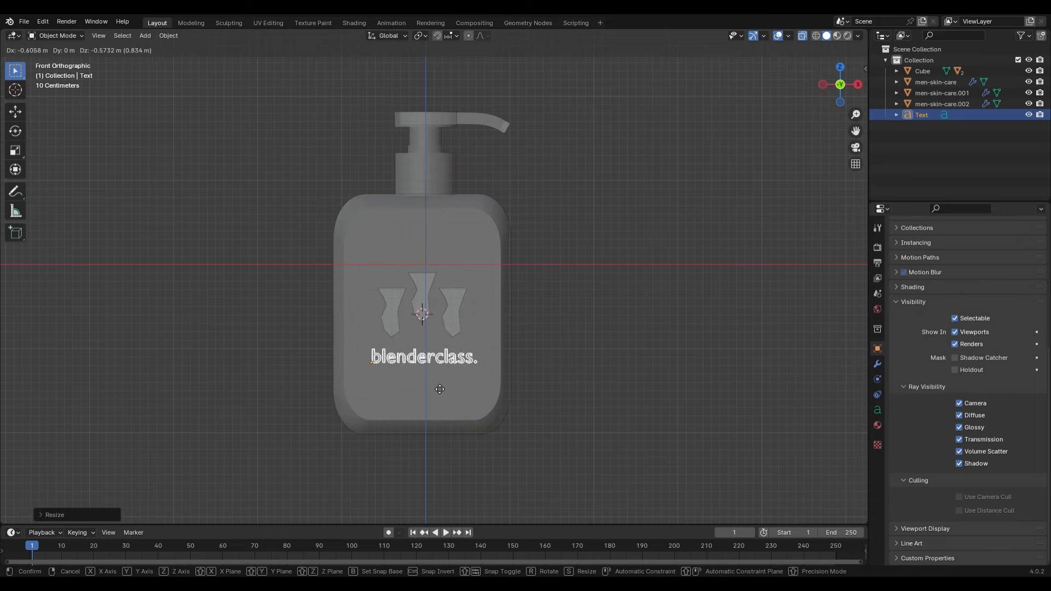
{"action": "left_click", "coordinate": [446, 389]}
- Orbit to an angled view of the bottle and switch the viewport to rendered shading
{"action": "middle_click_drag", "start_coordinate": [445, 389], "coordinate": [603, 456]}
{"action": "key", "text": "z"}
{"action": "left_click", "coordinate": [500, 337]}
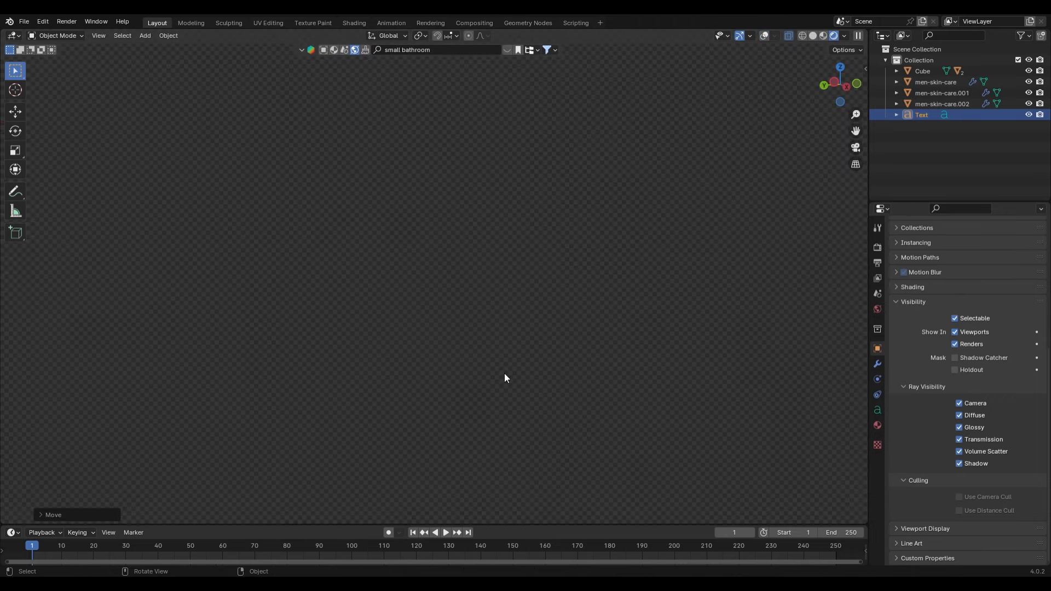
- View the label from the front and give the blenderclass. text a material with a near-white base colour
{"action": "mouse_move", "coordinate": [747, 412]}
{"action": "middle_mouse_down"}
{"action": "mouse_move", "coordinate": [463, 410]}
{"action": "mouse_move", "coordinate": [474, 402]}
{"action": "middle_mouse_up"}
{"action": "scroll", "coordinate": [463, 410], "scroll_direction": "up", "scroll_amount": 3}
{"action": "key", "text": "KP_1"}
{"action": "scroll", "coordinate": [468, 412], "scroll_direction": "down", "scroll_amount": 3}
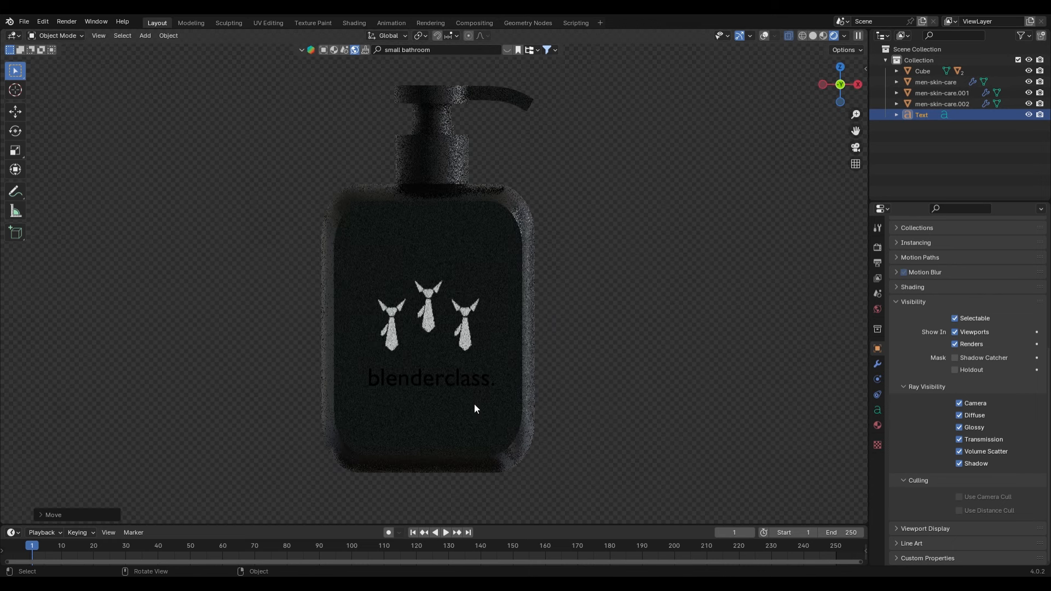
{"action": "left_click", "coordinate": [878, 425]}
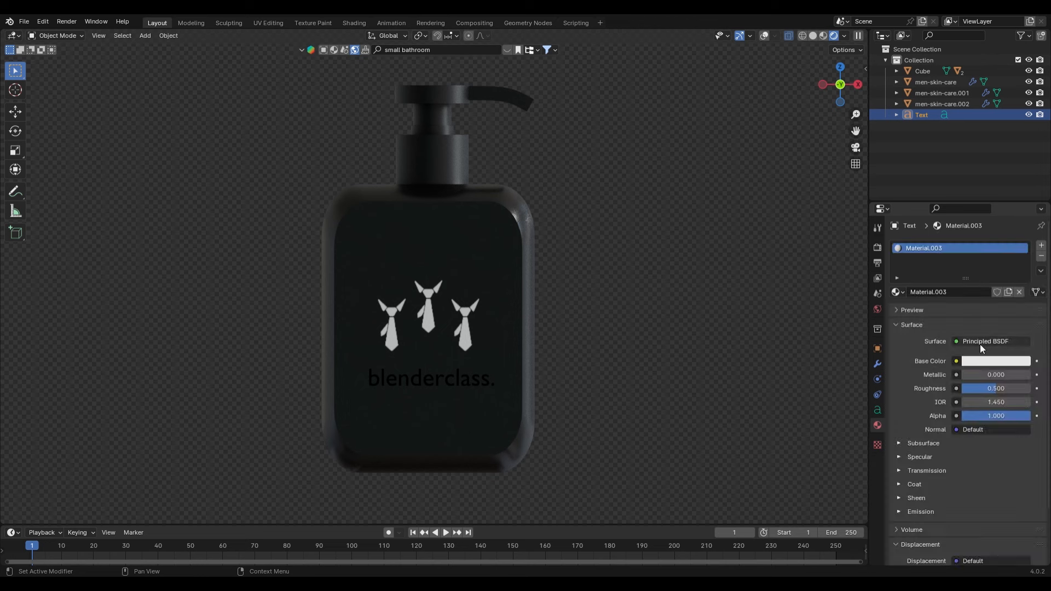
{"action": "left_click", "coordinate": [983, 360]}
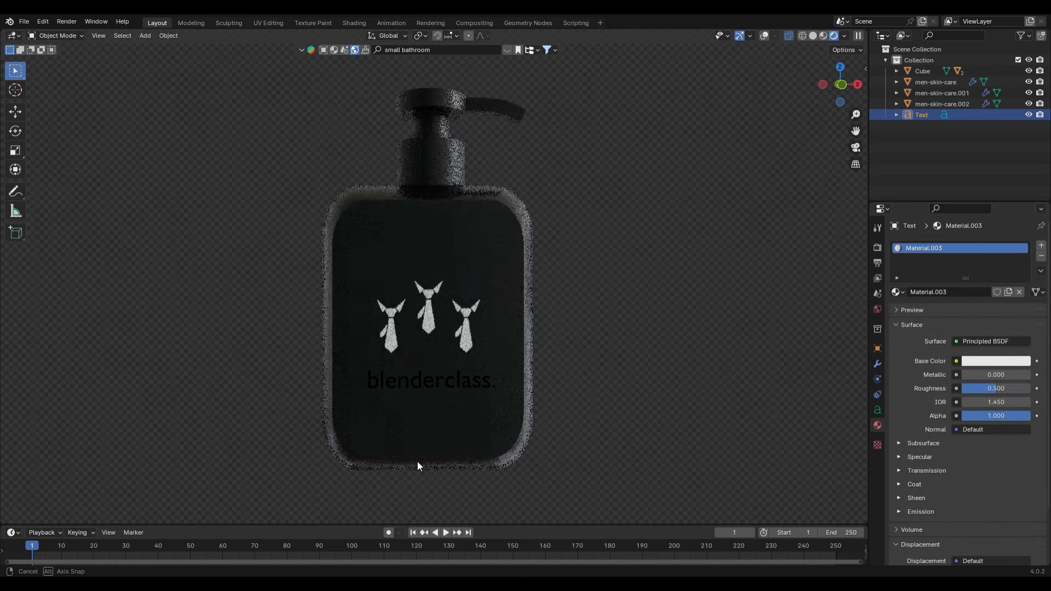
- Move the brand text along the Y axis so it sits just against the bottle's front label surface
{"action": "middle_click_drag", "start_coordinate": [398, 462], "coordinate": [493, 444]}
{"action": "scroll", "coordinate": [494, 444], "scroll_direction": "up", "scroll_amount": 2}
{"action": "key", "text": "g"}
{"action": "key", "text": "y"}
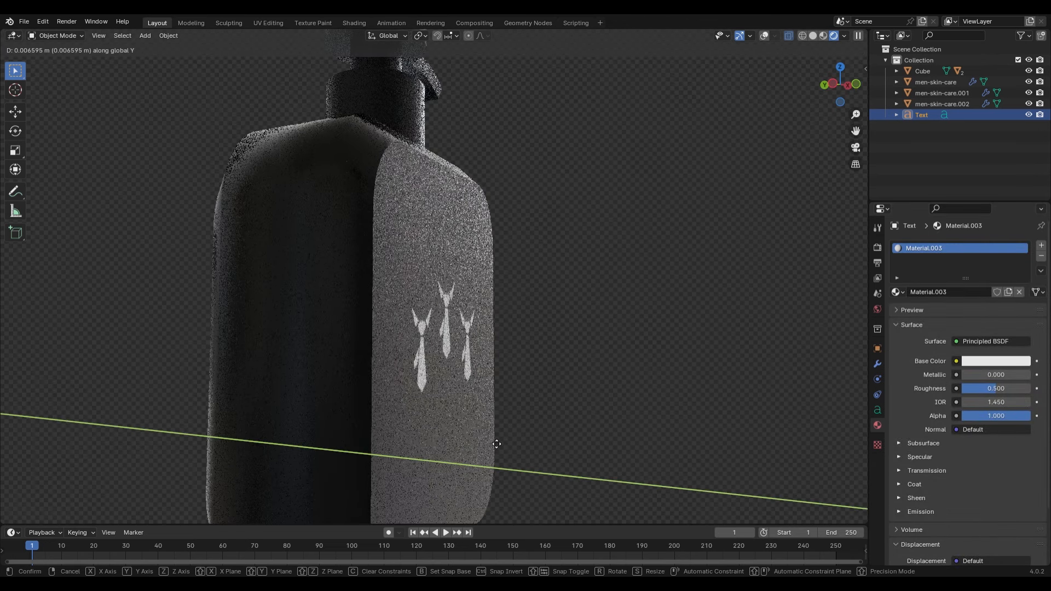
{"action": "left_click", "coordinate": [498, 444]}
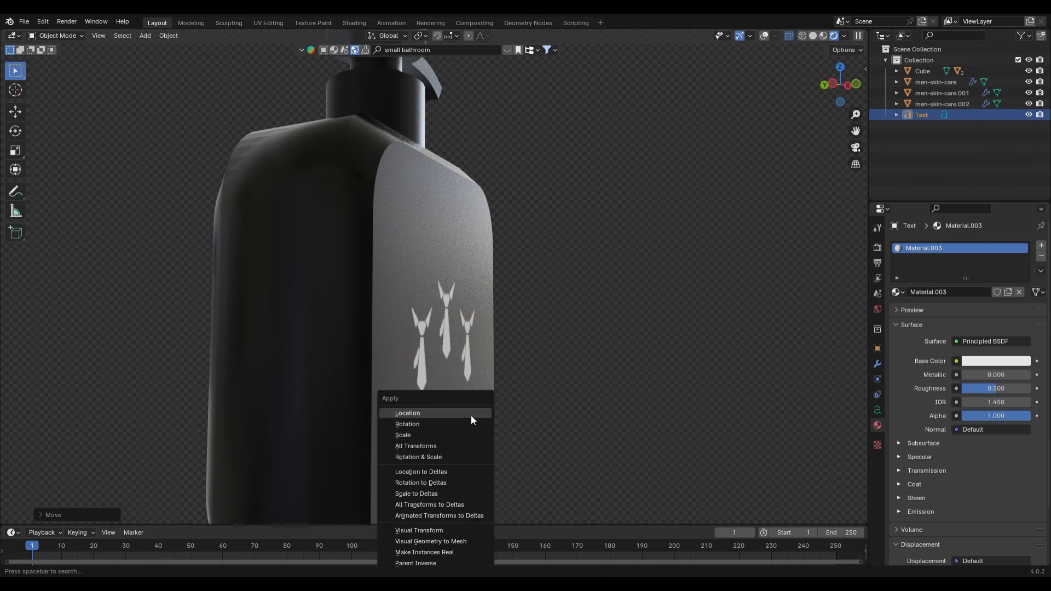
- Convert the blenderclass. text object to a mesh
{"action": "left_click", "coordinate": [877, 409]}
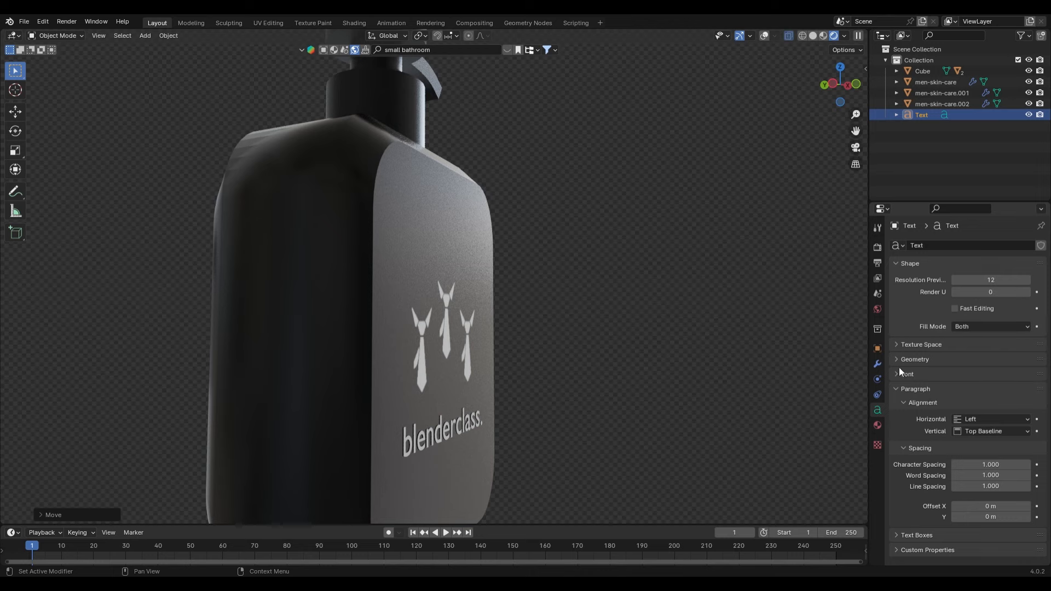
{"action": "right_click", "coordinate": [461, 418]}
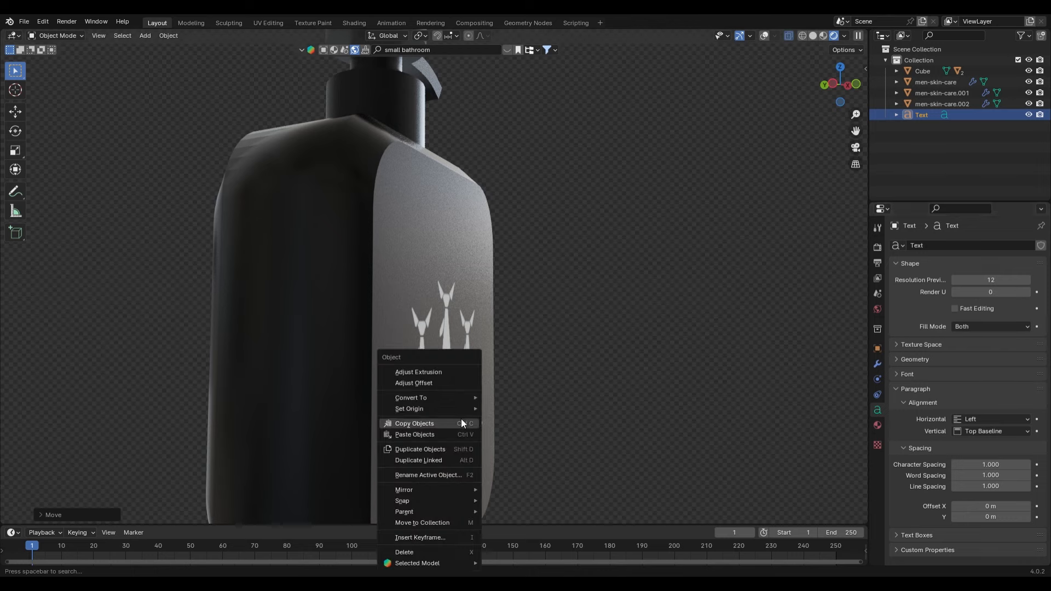
{"action": "mouse_move", "coordinate": [464, 397]}
{"action": "left_click", "coordinate": [520, 408]}
- Extrude the faces of the text mesh along their normals to give the lettering a slight thickness
{"action": "key", "text": "Tab"}
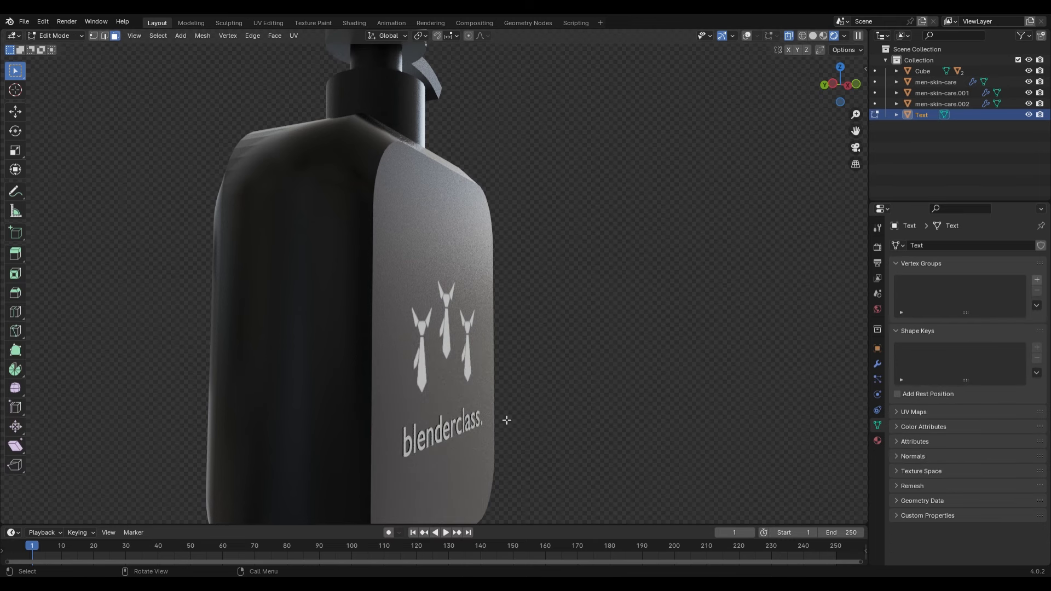
{"action": "key", "text": "e"}
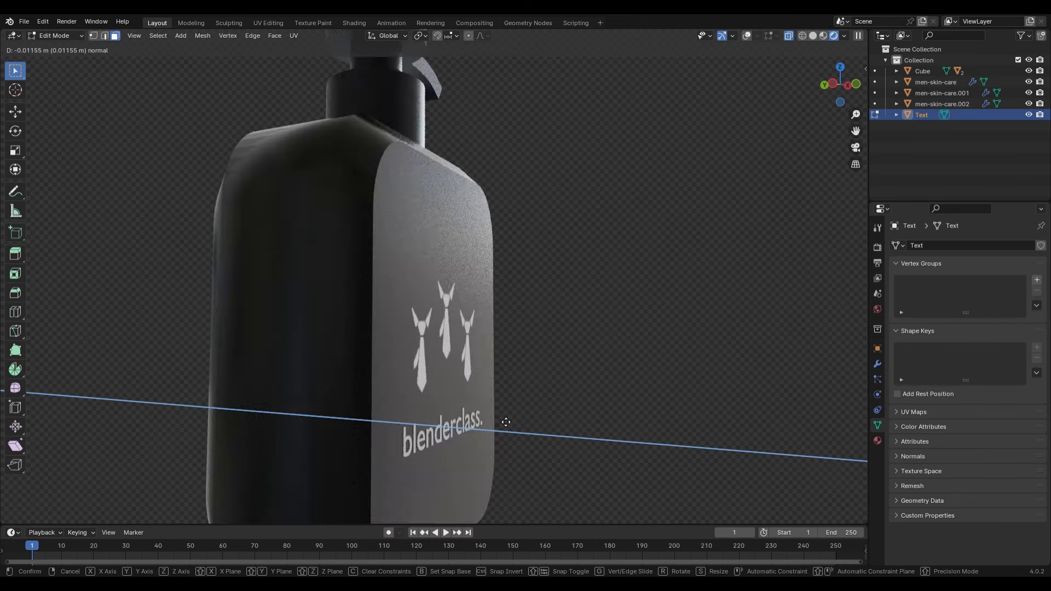
{"action": "left_click", "coordinate": [496, 421]}
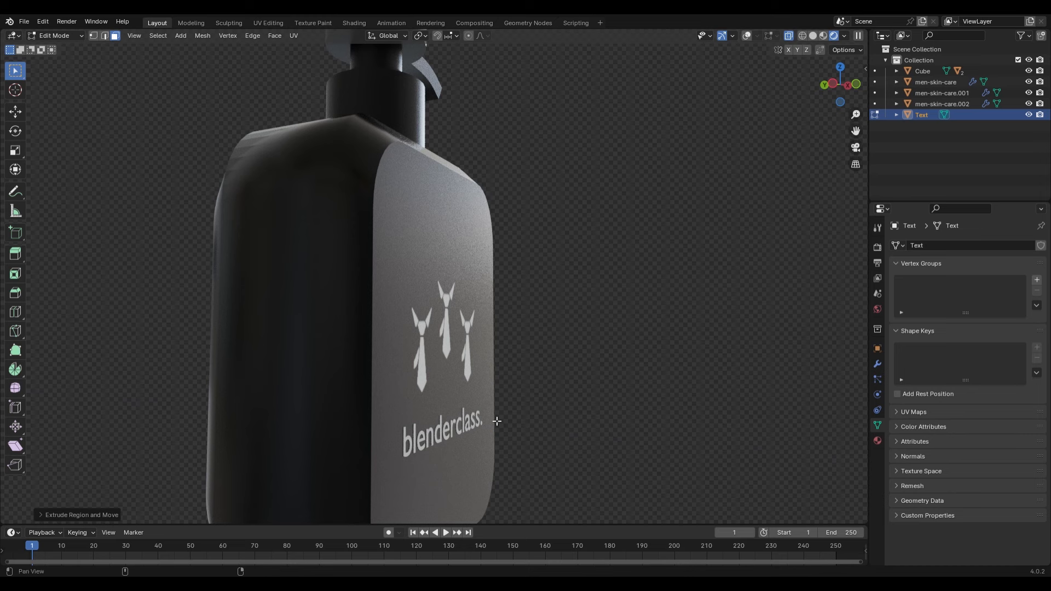
- Show the viewport overlays, shift the extruded lettering along Y against the label, and deselect it
{"action": "key", "text": "shift+alt+z"}
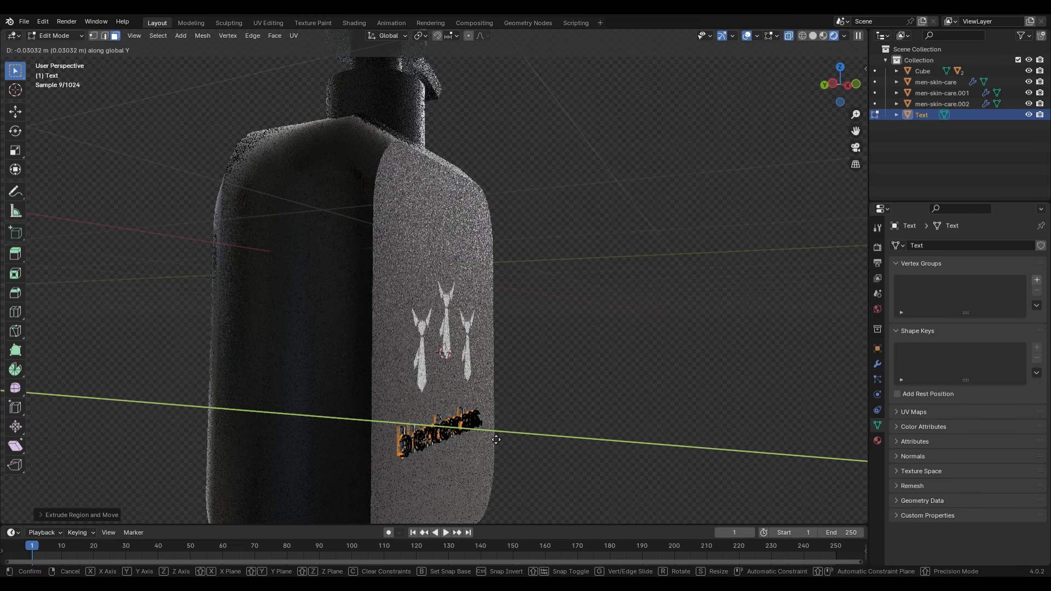
{"action": "key", "text": "Tab"}
{"action": "key", "text": "g"}
{"action": "key", "text": "y"}
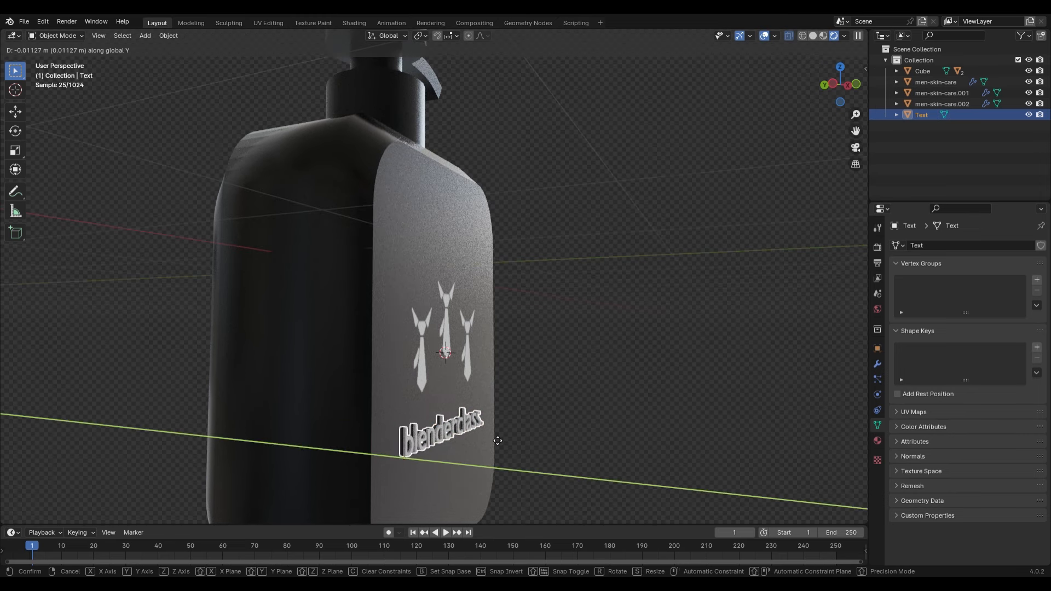
{"action": "left_click", "coordinate": [499, 440]}
{"action": "left_click", "coordinate": [532, 417]}
- Examine the completed label from the front and from angled views with the viewport overlays hidden
{"action": "middle_click_drag", "start_coordinate": [532, 417], "coordinate": [456, 407]}
{"action": "key", "text": "KP_1"}
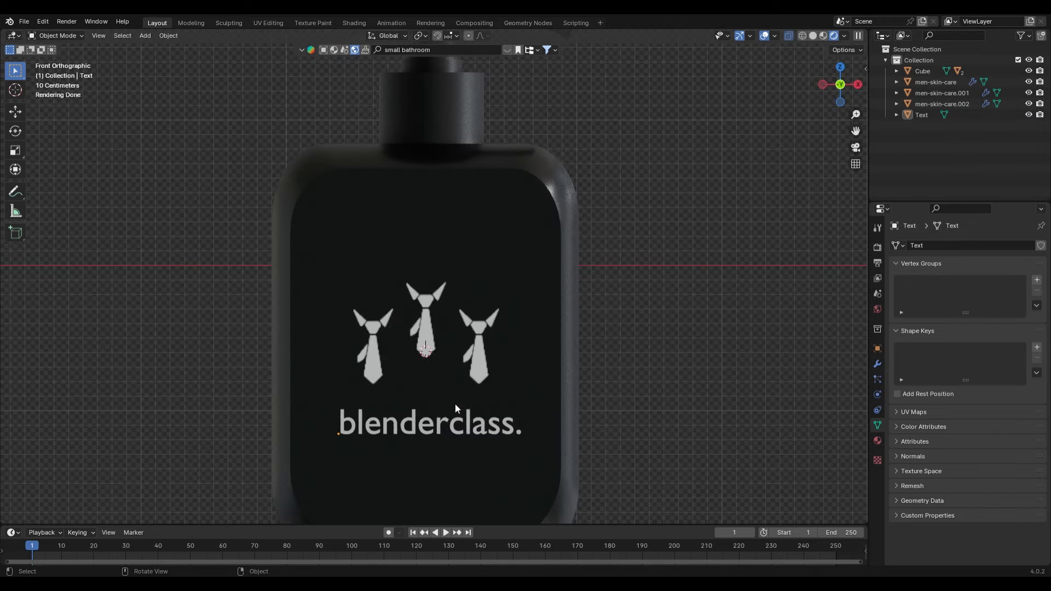
{"action": "scroll", "coordinate": [456, 404], "scroll_direction": "down", "scroll_amount": 5}
{"action": "key", "text": "shift+alt+z"}
{"action": "scroll", "coordinate": [522, 327], "scroll_direction": "up", "scroll_amount": 3}
{"action": "middle_click_drag", "start_coordinate": [496, 308], "coordinate": [485, 314], "text": "shift"}
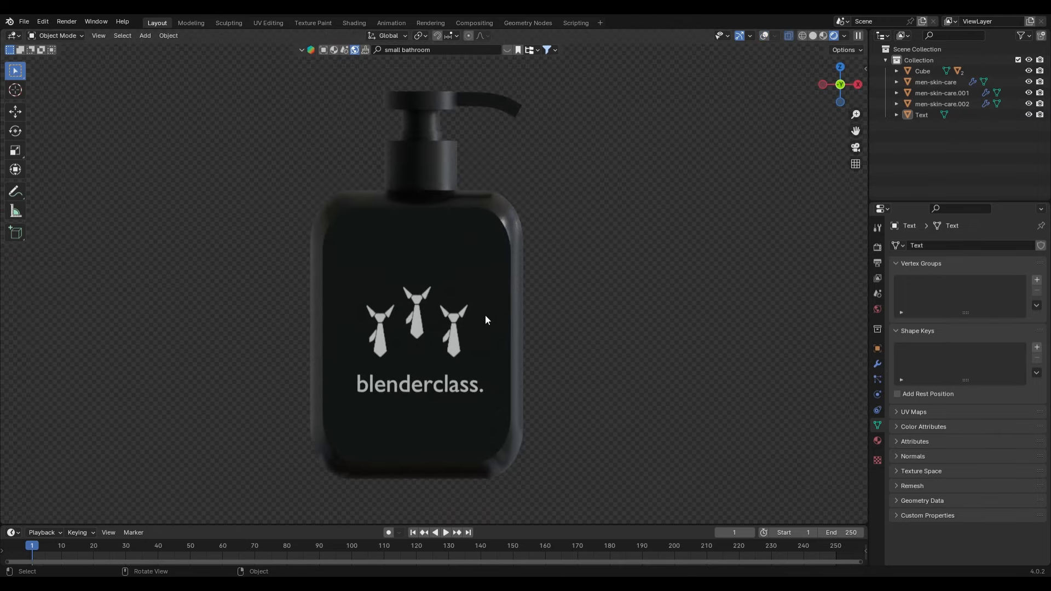
{"action": "scroll", "coordinate": [483, 315], "scroll_direction": "down", "scroll_amount": 3}
{"action": "middle_click_drag", "start_coordinate": [379, 327], "coordinate": [398, 333]}
{"action": "middle_click_drag", "start_coordinate": [492, 336], "coordinate": [433, 342]}
{"action": "scroll", "coordinate": [432, 342], "scroll_direction": "up", "scroll_amount": 6}
{"action": "mouse_move", "coordinate": [290, 381]}
{"action": "middle_mouse_down", "text": "shift"}
{"action": "mouse_move", "coordinate": [330, 392]}
{"action": "mouse_move", "coordinate": [370, 356]}
{"action": "mouse_move", "coordinate": [564, 301]}
{"action": "mouse_move", "coordinate": [509, 349]}
{"action": "mouse_move", "coordinate": [497, 378]}
{"action": "mouse_move", "coordinate": [438, 360]}
{"action": "mouse_move", "coordinate": [499, 326]}
{"action": "mouse_move", "coordinate": [650, 322]}
{"action": "mouse_move", "coordinate": [678, 309]}
{"action": "mouse_move", "coordinate": [619, 329]}
{"action": "mouse_move", "coordinate": [403, 333]}
{"action": "mouse_move", "coordinate": [410, 369]}
{"action": "mouse_move", "coordinate": [317, 405]}
{"action": "mouse_move", "coordinate": [175, 376]}
{"action": "mouse_move", "coordinate": [90, 321]}
{"action": "mouse_move", "coordinate": [104, 281]}
{"action": "mouse_move", "coordinate": [159, 276]}
{"action": "mouse_move", "coordinate": [156, 314]}
{"action": "mouse_move", "coordinate": [321, 375]}
{"action": "middle_mouse_up", "text": "shift"}
- Switch to solid shading with overlays shown and snap the 3D cursor to the world origin
{"action": "key", "text": "z"}
{"action": "left_click", "coordinate": [458, 351]}
{"action": "key", "text": "shift+alt+z"}
{"action": "middle_click_drag", "start_coordinate": [431, 366], "coordinate": [450, 385]}
{"action": "key", "text": "shift+a"}
{"action": "key", "text": "Escape"}
{"action": "key", "text": "shift+s"}
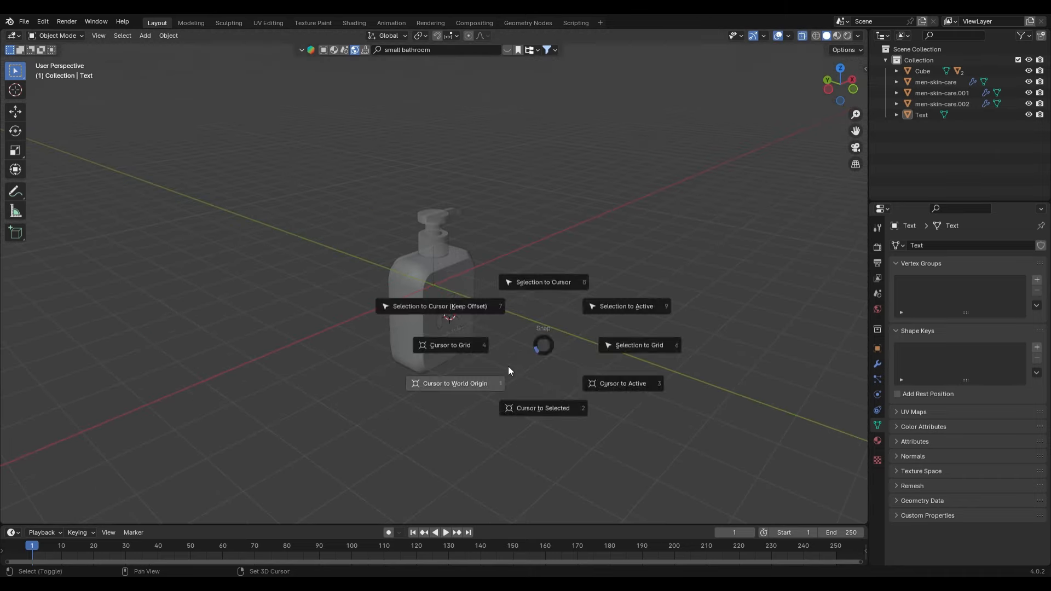
{"action": "key", "text": "Escape"}
- Add a plane at the world origin and scale it along X into a long strip
{"action": "key", "text": "shift+a"}
{"action": "mouse_move", "coordinate": [459, 305]}
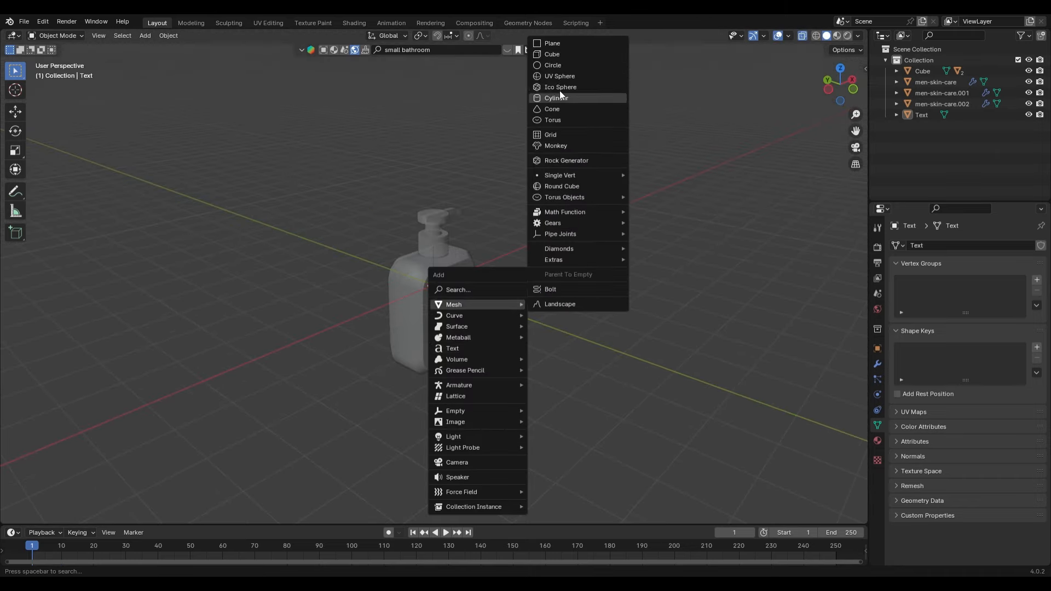
{"action": "left_click", "coordinate": [553, 47]}
{"action": "key", "text": "s"}
{"action": "key", "text": "x"}
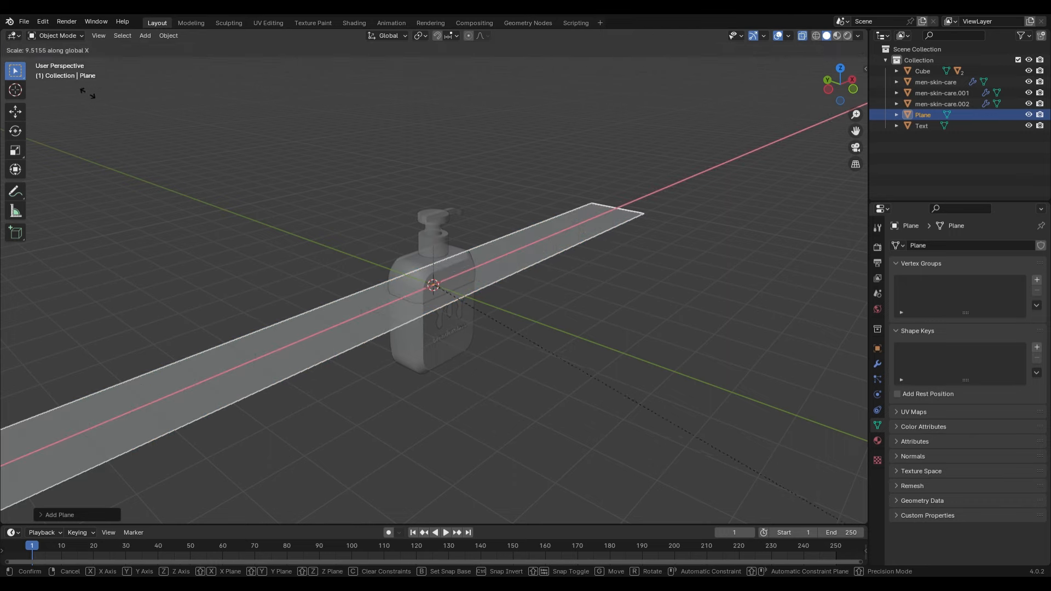
{"action": "left_click", "coordinate": [67, 135]}
- Subdivide the strip along its length with 1000 evenly spaced loop cuts
{"action": "key", "text": "Tab"}
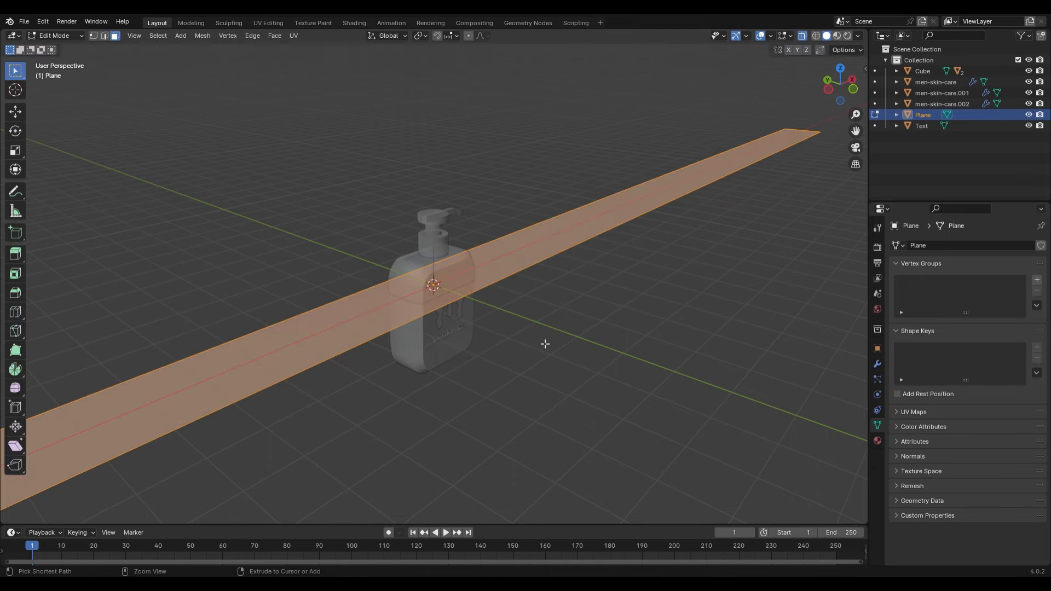
{"action": "scroll", "coordinate": [473, 308], "scroll_direction": "up", "scroll_amount": 20}
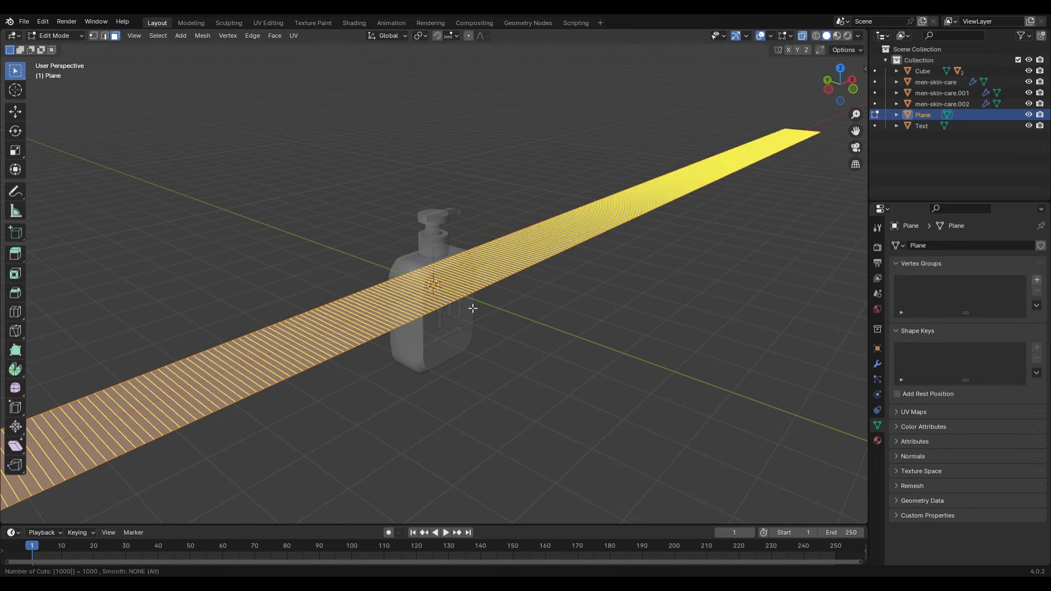
{"action": "left_click", "coordinate": [472, 308]}
{"action": "right_click", "coordinate": [473, 308]}
{"action": "key", "text": "Tab"}
- Scale the strip along Y to make it wider than the bottle
{"action": "key", "text": "s"}
{"action": "key", "text": "y"}
{"action": "left_click", "coordinate": [537, 350]}
- Add a path curve at the origin and rotate its points 90° about the Z axis in Edit Mode
{"action": "key", "text": "shift+a"}
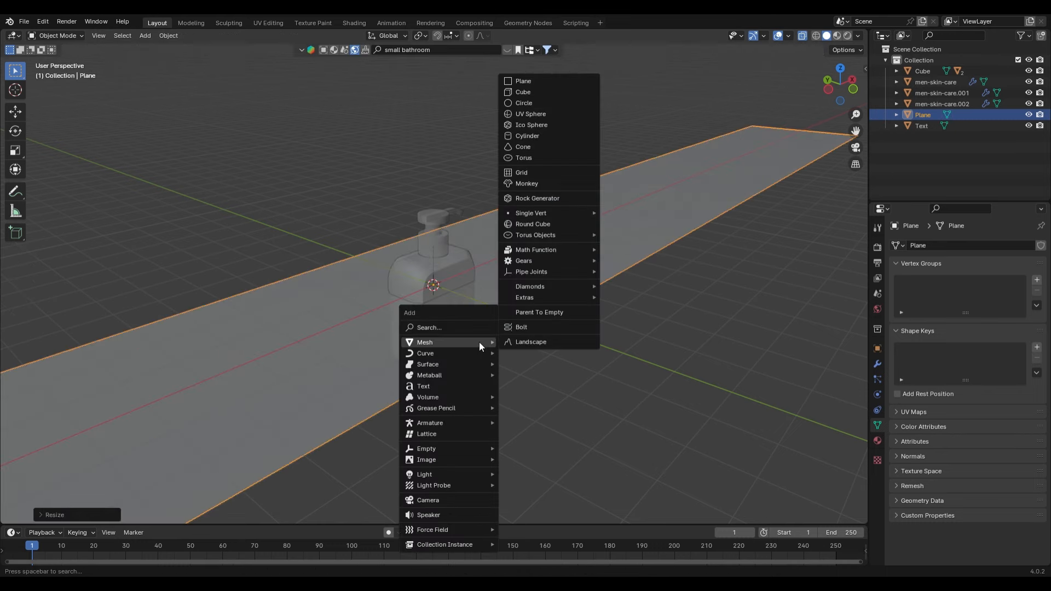
{"action": "mouse_move", "coordinate": [456, 353]}
{"action": "left_click", "coordinate": [526, 64]}
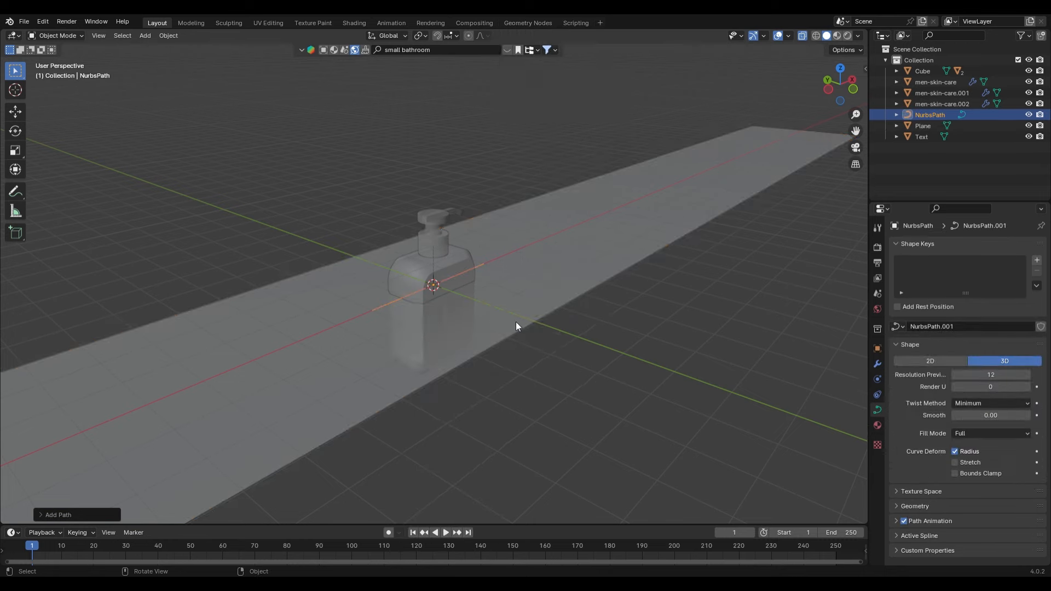
{"action": "key", "text": "Tab"}
{"action": "type", "text": "rz"}
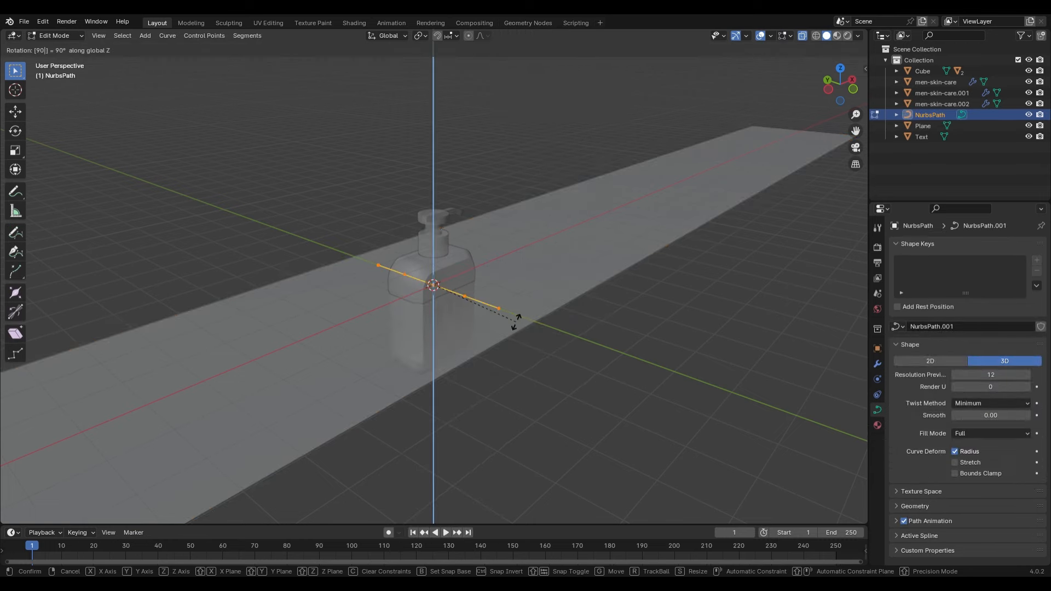
{"action": "type", "text": "90"}
{"action": "key", "text": "Return"}
- Scale up all the path's points from the top view so it extends well beyond the bottle
{"action": "key", "text": "KP_7"}
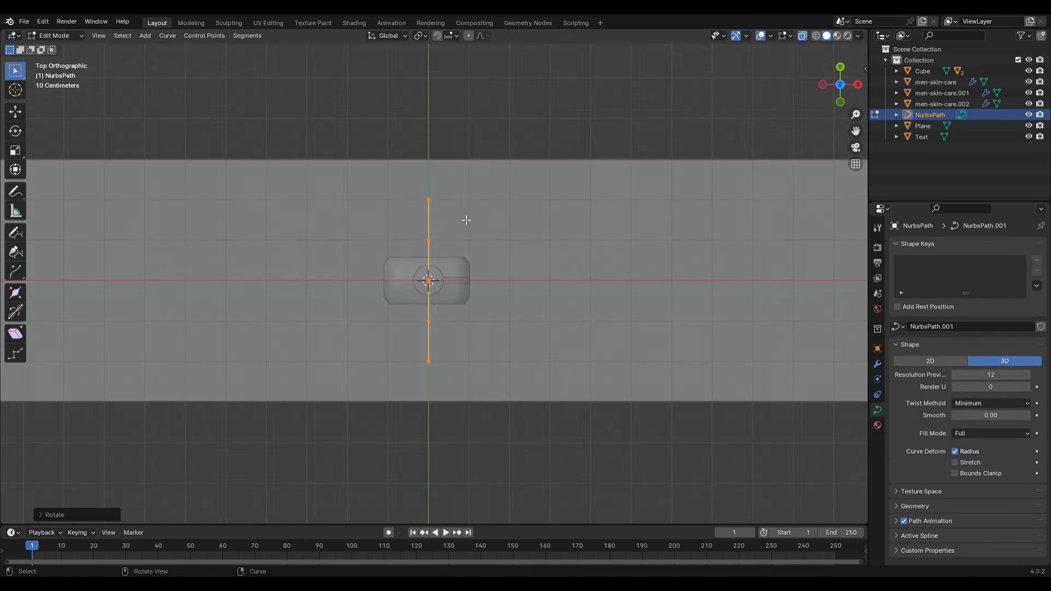
{"action": "key", "text": "s"}
{"action": "left_click", "coordinate": [528, 55]}
{"action": "scroll", "coordinate": [457, 162], "scroll_direction": "down", "scroll_amount": 4}
- Raise the path's end point behind the bottle along Z so the curve sweeps upward
{"action": "left_click", "coordinate": [456, 131]}
{"action": "key", "text": "KP_3"}
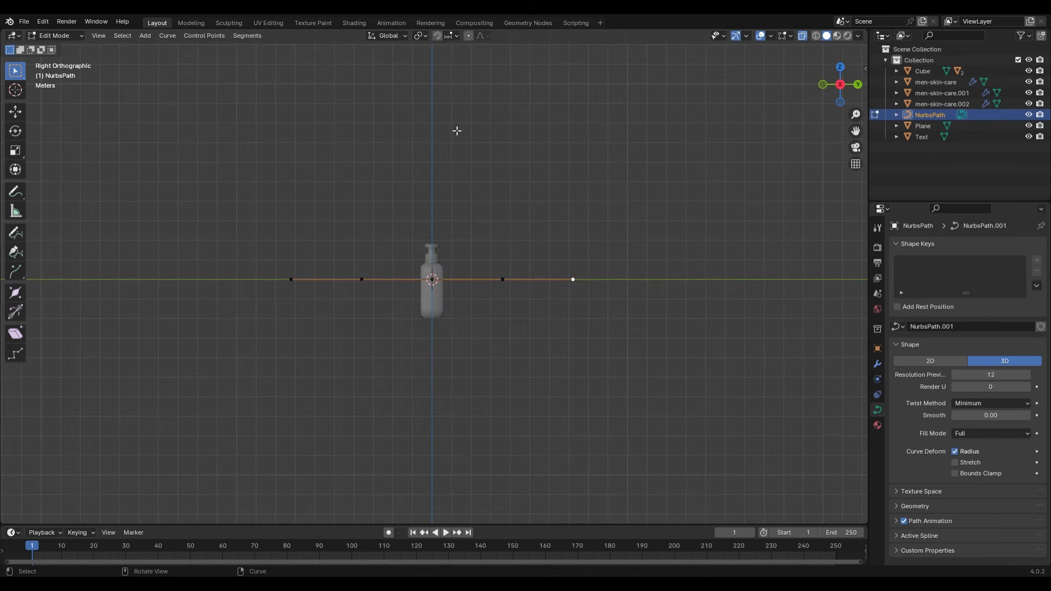
{"action": "key", "text": "g"}
{"action": "key", "text": "z"}
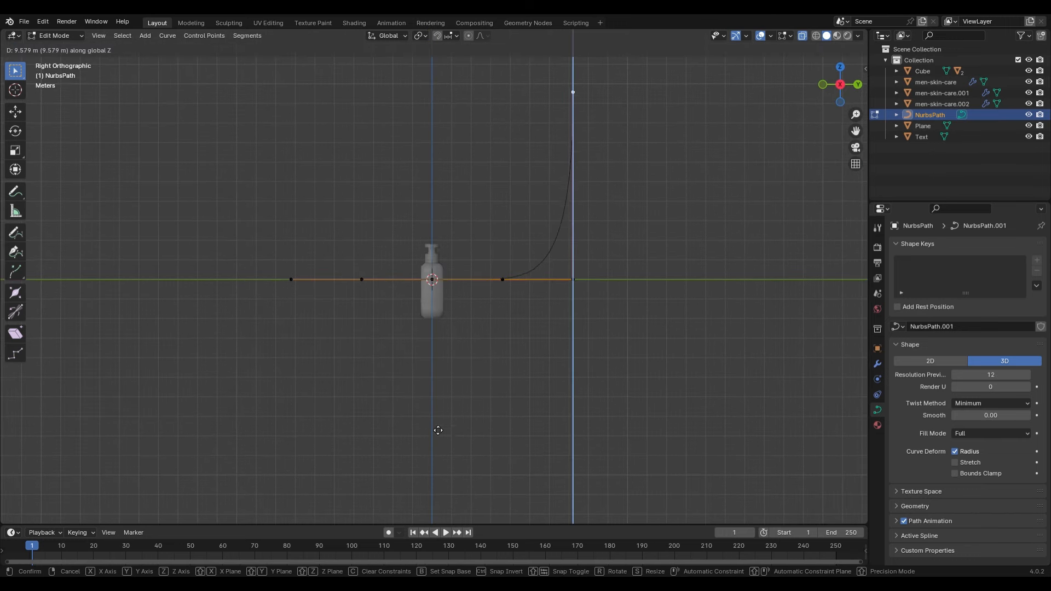
{"action": "left_click", "coordinate": [461, 306]}
{"action": "key", "text": "Tab"}
- Add a Curve modifier to the plane with NurbsPath as its curve object
{"action": "middle_click_drag", "start_coordinate": [465, 277], "coordinate": [541, 296]}
{"action": "left_click", "coordinate": [541, 301]}
{"action": "left_click", "coordinate": [877, 364]}
{"action": "left_click", "coordinate": [953, 244]}
{"action": "mouse_move", "coordinate": [930, 244]}
{"action": "left_click", "coordinate": [848, 264]}
{"action": "left_click", "coordinate": [985, 280]}
{"action": "left_click", "coordinate": [968, 294]}
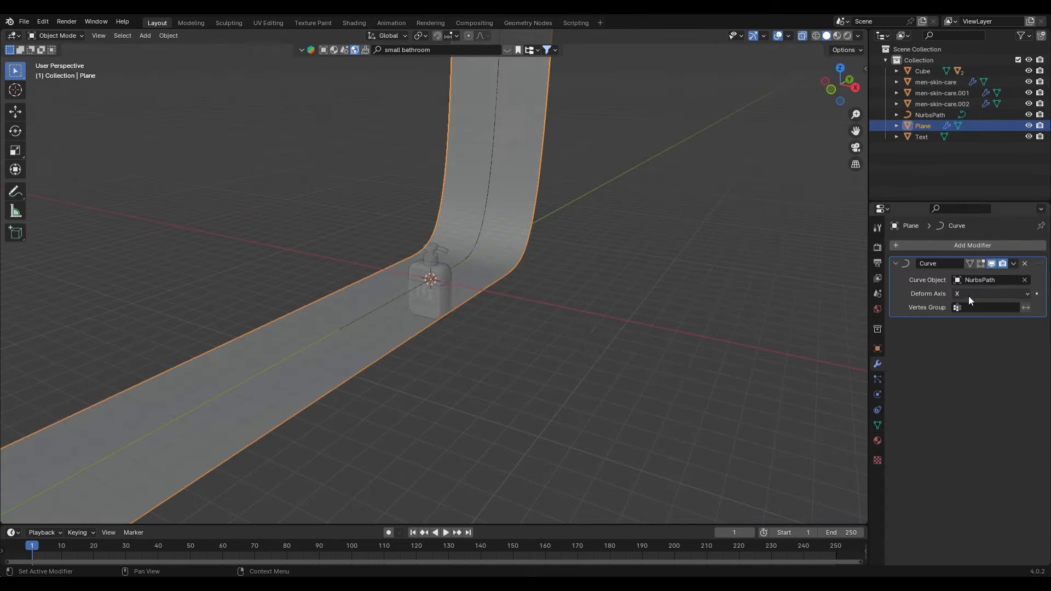
- Select the plane together with the path and lower both along Z to the base of the bottle
{"action": "left_click", "coordinate": [464, 315]}
{"action": "scroll", "coordinate": [432, 348], "scroll_direction": "up", "scroll_amount": 4}
{"action": "middle_click_drag", "start_coordinate": [432, 348], "coordinate": [551, 334]}
{"action": "left_click_drag", "start_coordinate": [556, 282], "coordinate": [604, 338]}
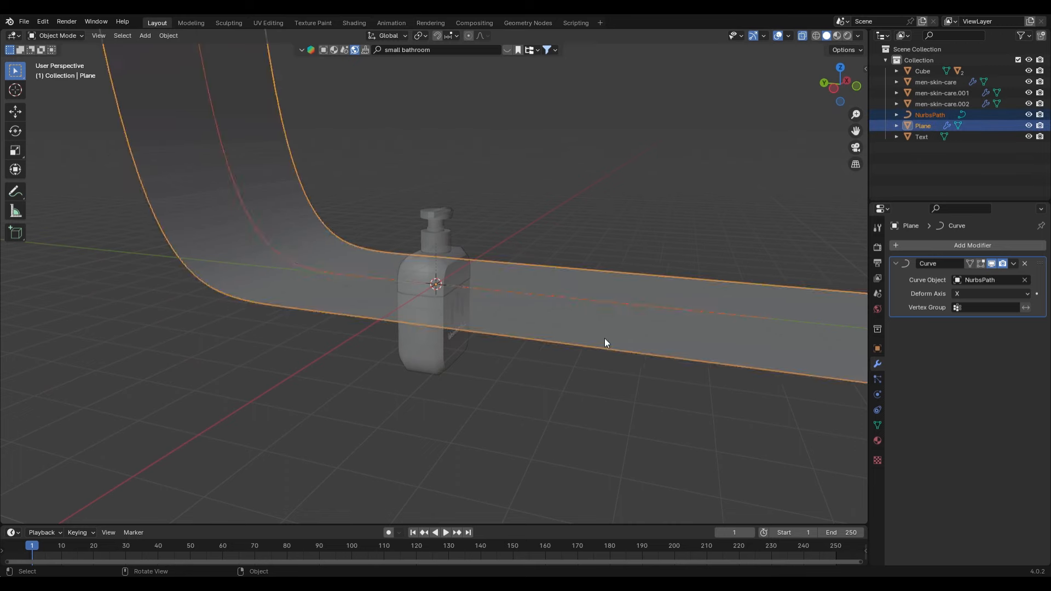
{"action": "key", "text": "g"}
{"action": "key", "text": "z"}
{"action": "left_click", "coordinate": [601, 416]}
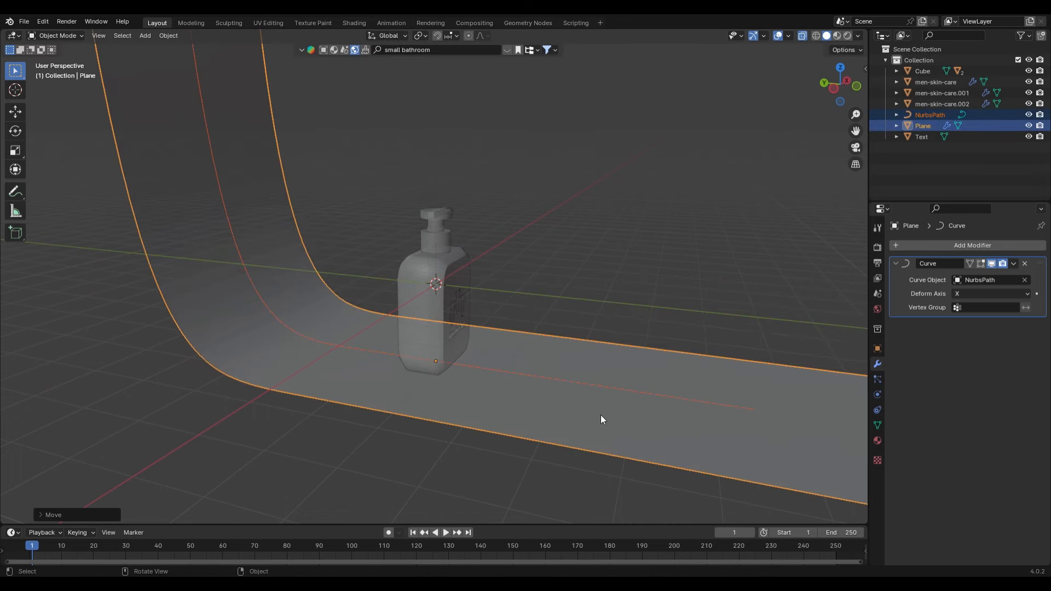
- View the bottle and backdrop from the front in rendered shading
{"action": "key", "text": "KP_1"}
{"action": "key", "text": "z"}
{"action": "left_click", "coordinate": [452, 331]}
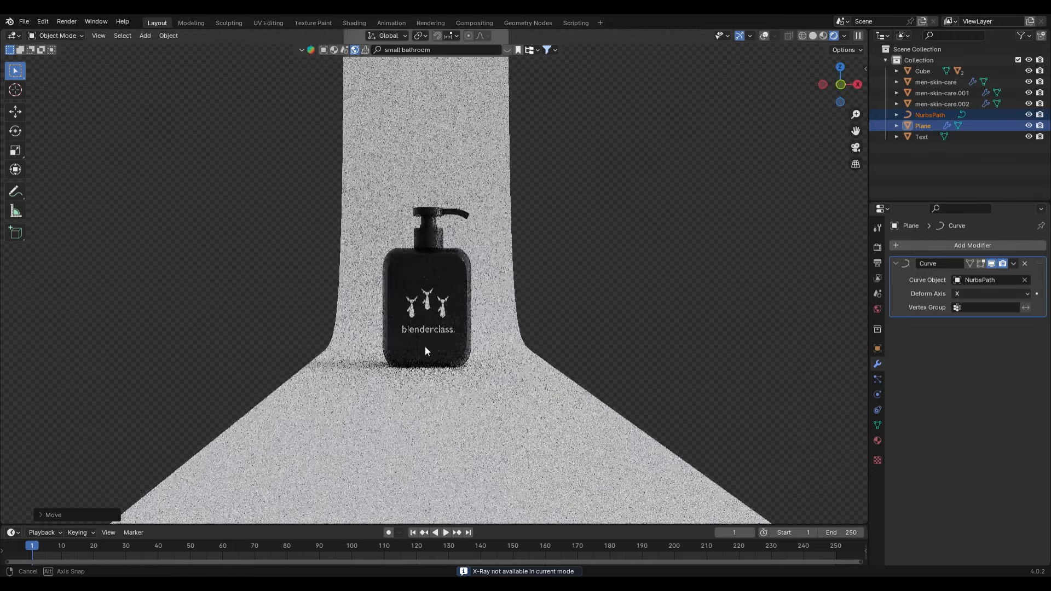
- Scale the backdrop plane along Y so it extends far to both sides of the bottle
{"action": "middle_click_drag", "start_coordinate": [424, 345], "coordinate": [623, 456]}
{"action": "scroll", "coordinate": [607, 435], "scroll_direction": "down", "scroll_amount": 5}
{"action": "key", "text": "s"}
{"action": "key", "text": "y"}
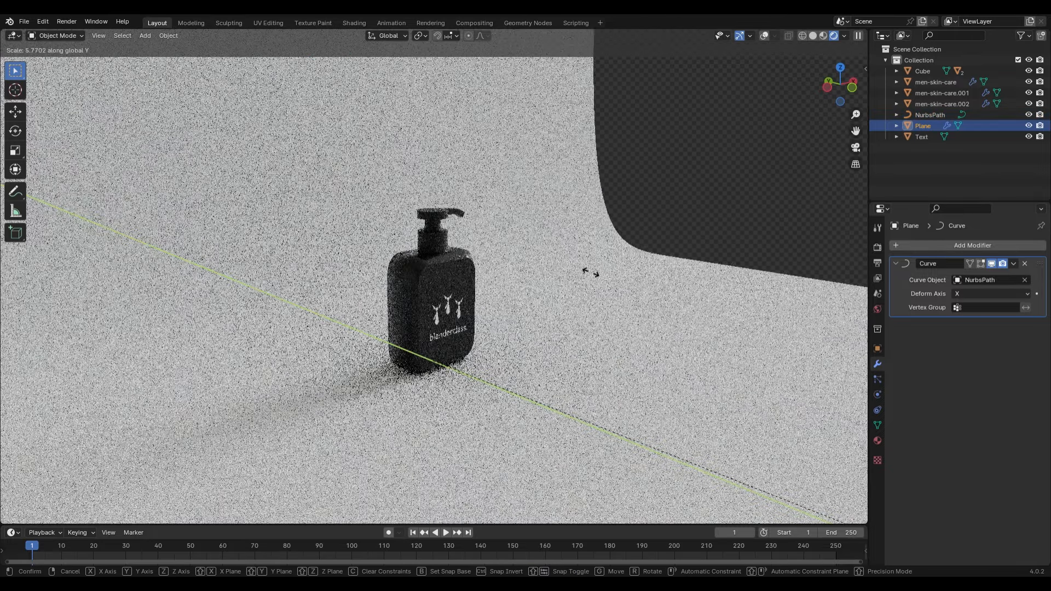
{"action": "left_click", "coordinate": [55, 404]}
{"action": "scroll", "coordinate": [537, 345], "scroll_direction": "down", "scroll_amount": 3}
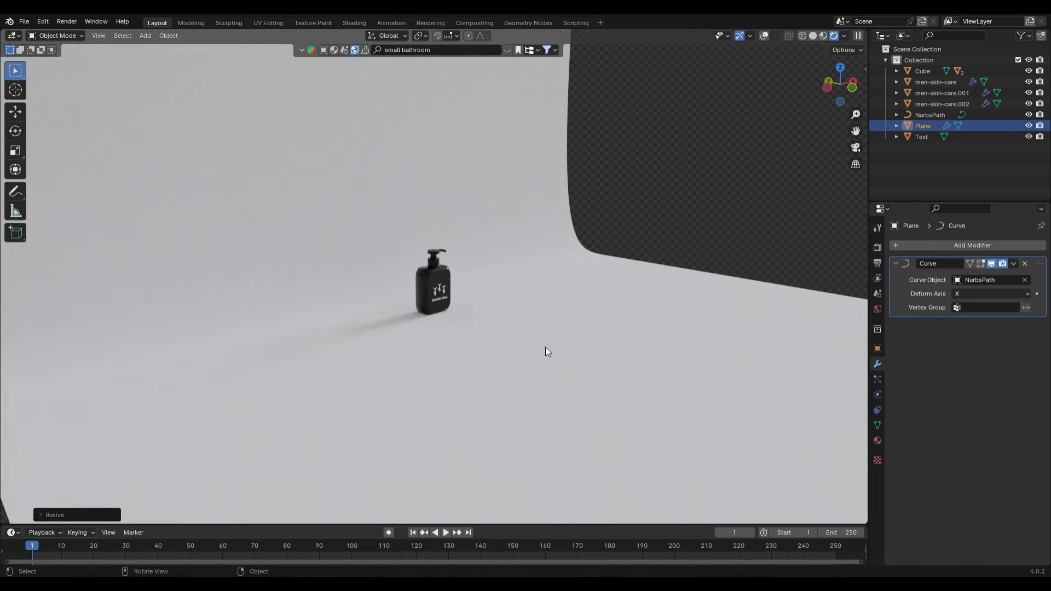
- Create a new material for the backdrop and set its base colour to pink, hue 0.969 and saturation 0.719
{"action": "left_click", "coordinate": [877, 441]}
{"action": "left_click", "coordinate": [980, 294]}
{"action": "left_click", "coordinate": [997, 360]}
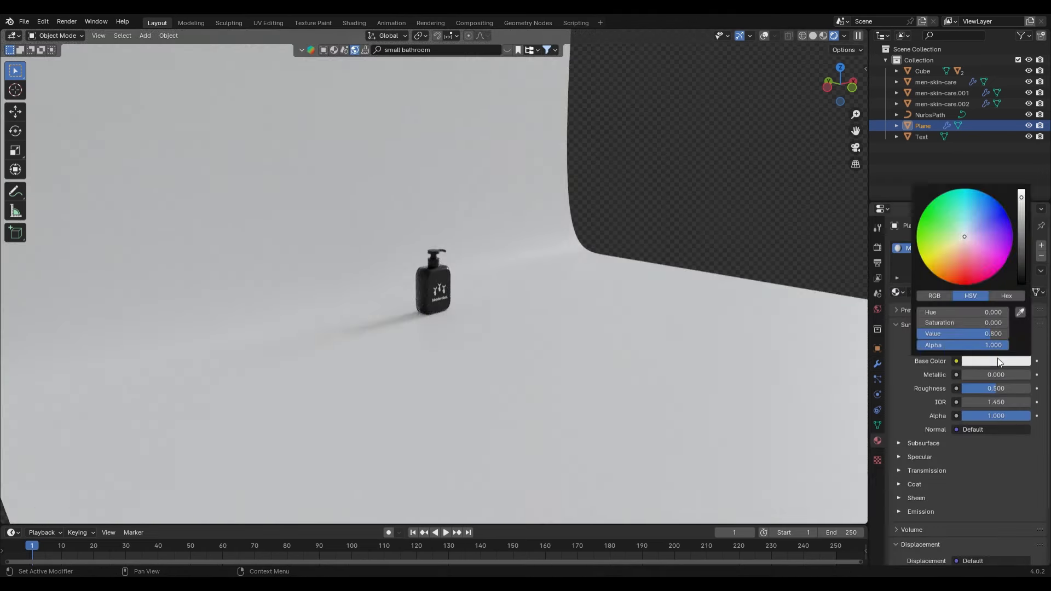
{"action": "left_click", "coordinate": [969, 256]}
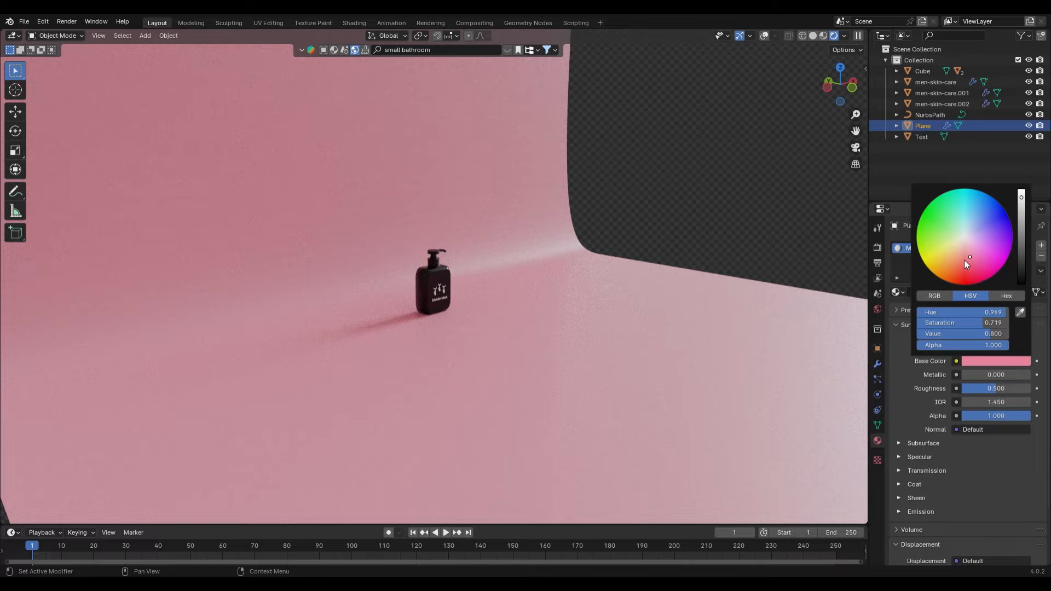
{"action": "key", "text": "g"}
{"action": "key", "text": "y"}
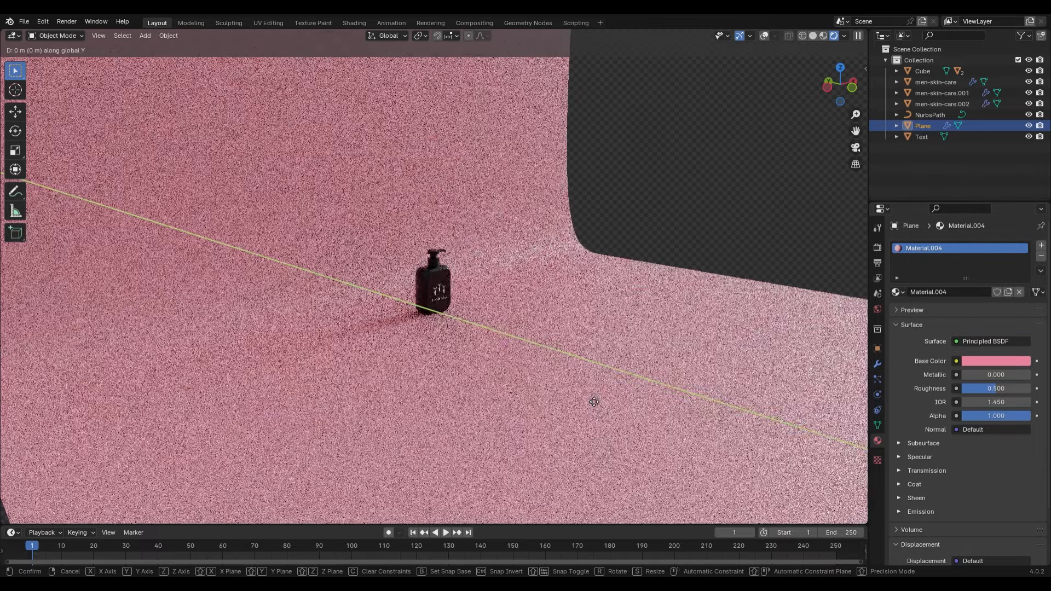
{"action": "left_click", "coordinate": [474, 374]}
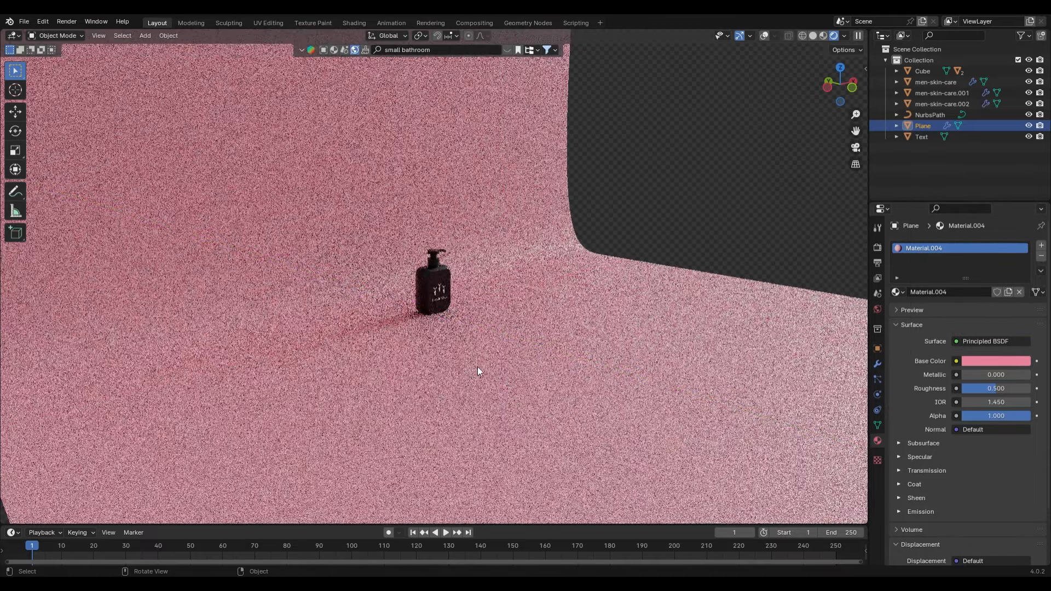
- Turn the viewport overlays back on, add the curve path to the backdrop selection and move both along X to centre them behind the bottle
{"action": "key", "text": "shift+alt+z"}
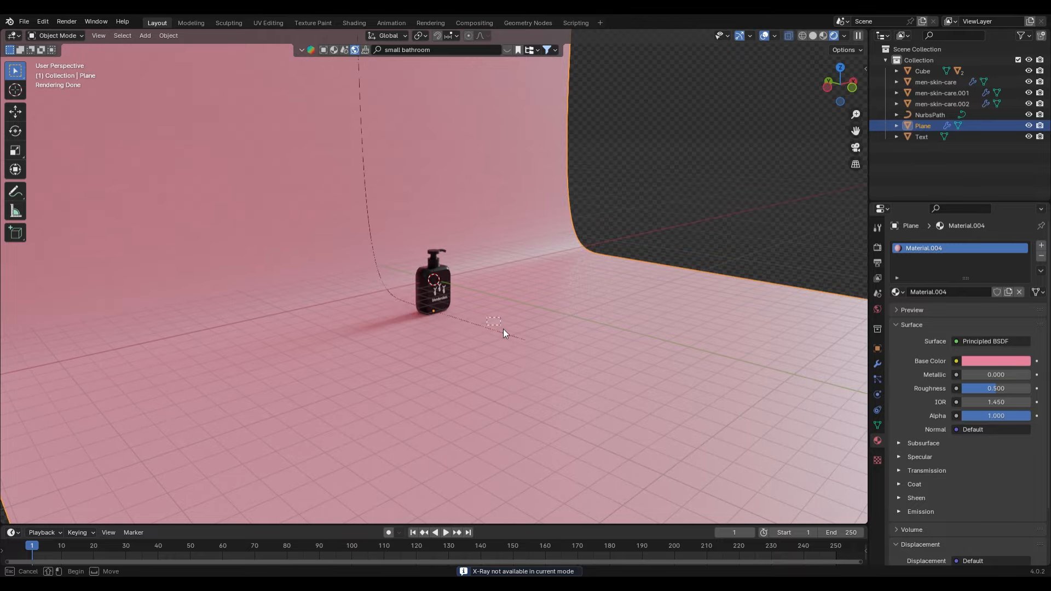
{"action": "left_click_drag", "start_coordinate": [504, 330], "coordinate": [504, 330]}
{"action": "key", "text": "g"}
{"action": "key", "text": "x"}
{"action": "left_click", "coordinate": [386, 343]}
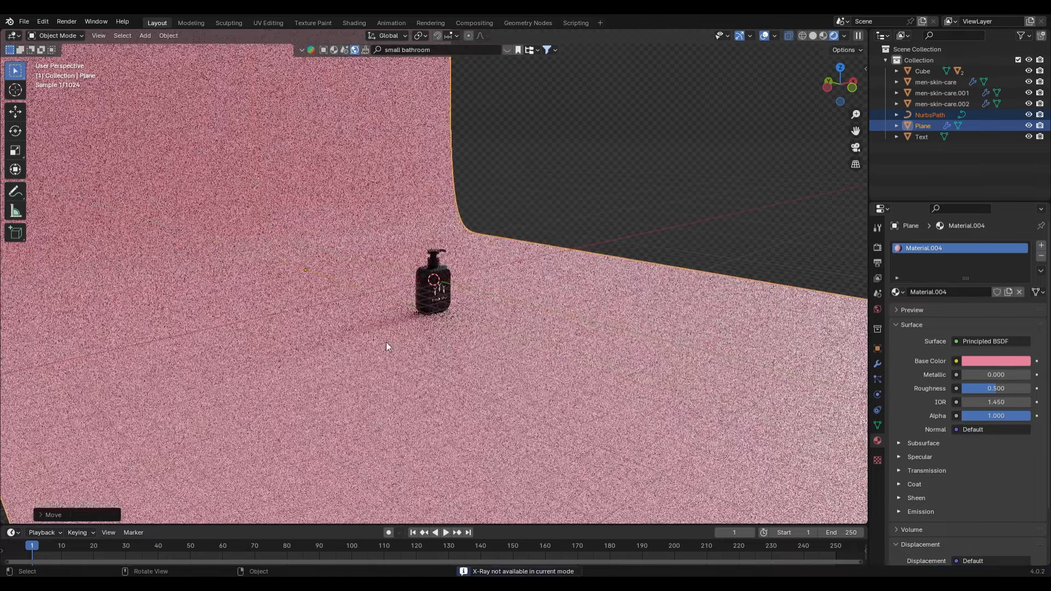
- Add a camera from the top view, move it along Y in front of the bottle and rotate it 90° about X
{"action": "key", "text": "KP_7"}
{"action": "key", "text": "shift+a"}
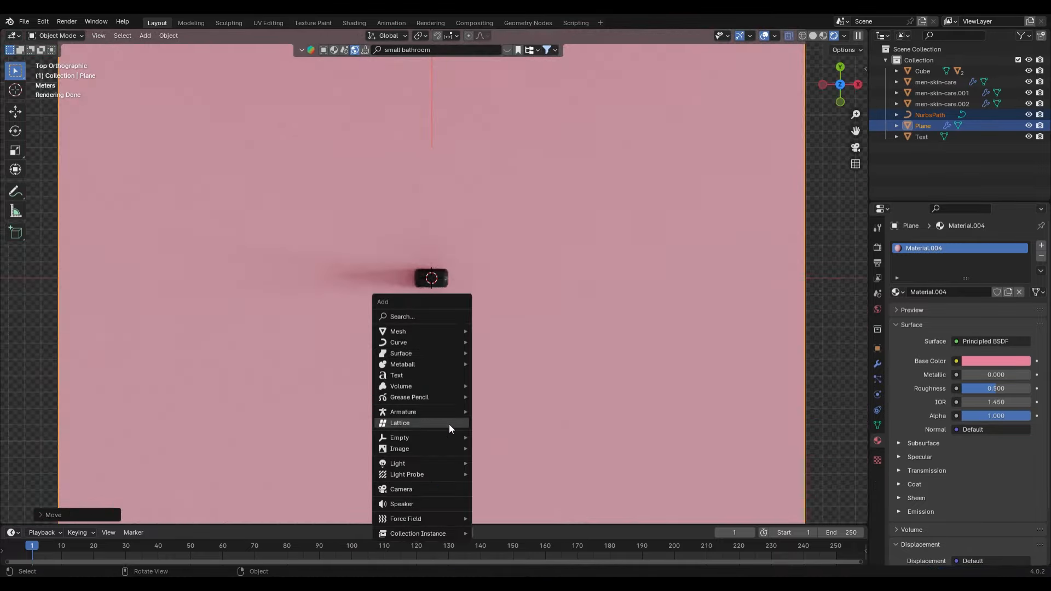
{"action": "left_click", "coordinate": [415, 490]}
{"action": "key", "text": "g"}
{"action": "key", "text": "y"}
{"action": "left_click", "coordinate": [436, 486]}
{"action": "type", "text": "rx90"}
{"action": "key", "text": "Return"}
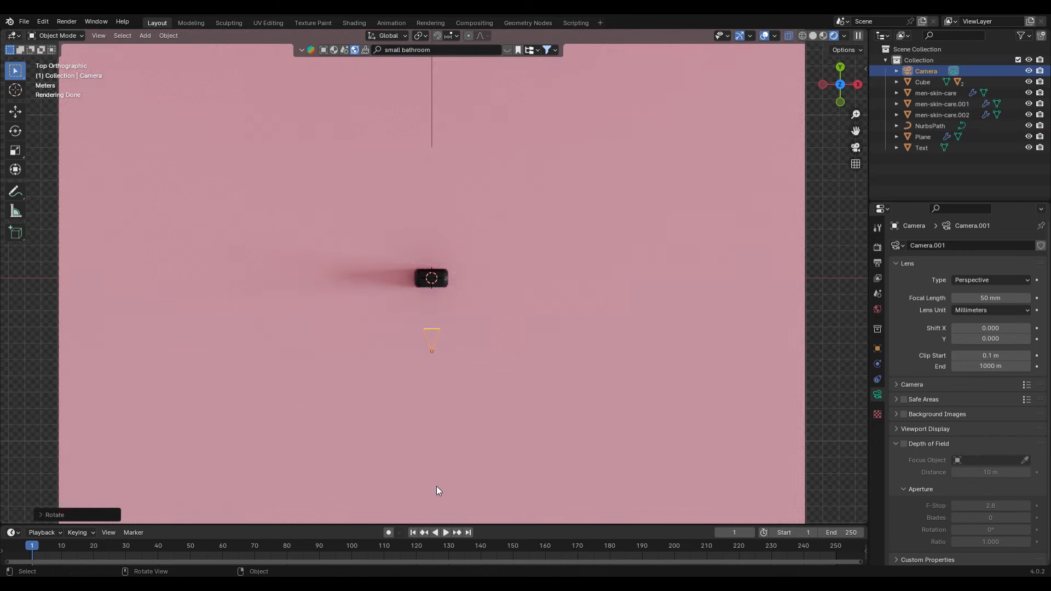
- Set the render resolution to 1080 × 1920 px and move the camera back along Y until the whole bottle fits its frame
{"action": "left_click", "coordinate": [878, 263]}
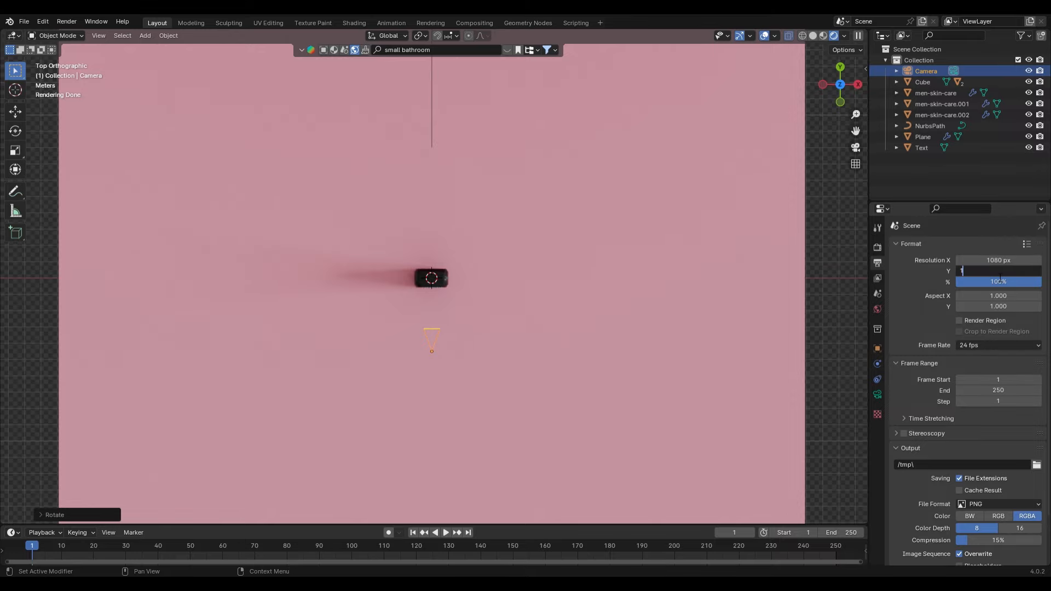
{"action": "key", "text": "KP_0"}
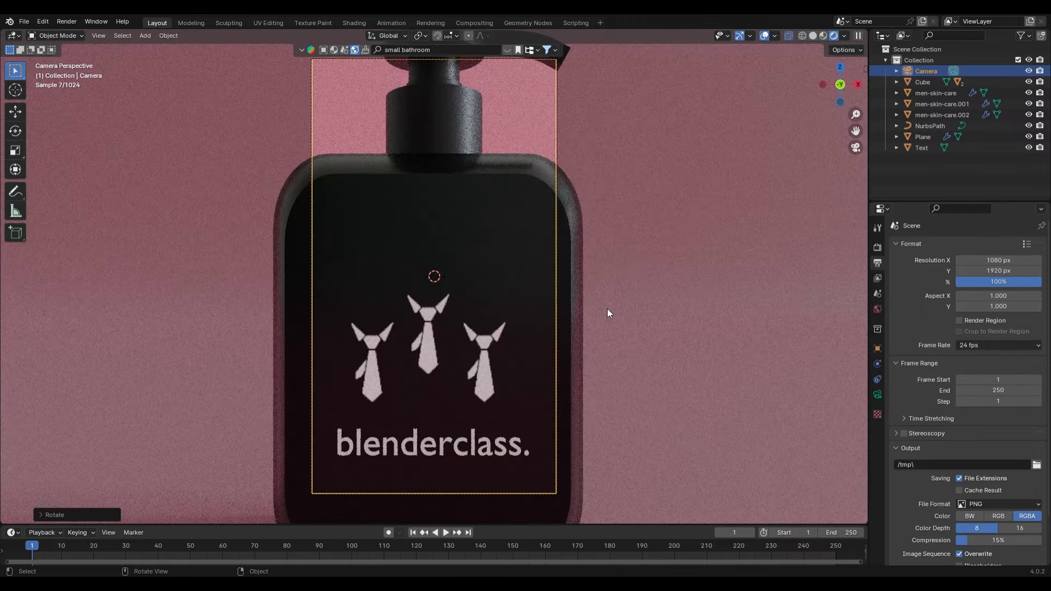
{"action": "scroll", "coordinate": [461, 308], "scroll_direction": "down", "scroll_amount": 5}
{"action": "key", "text": "g"}
{"action": "key", "text": "y"}
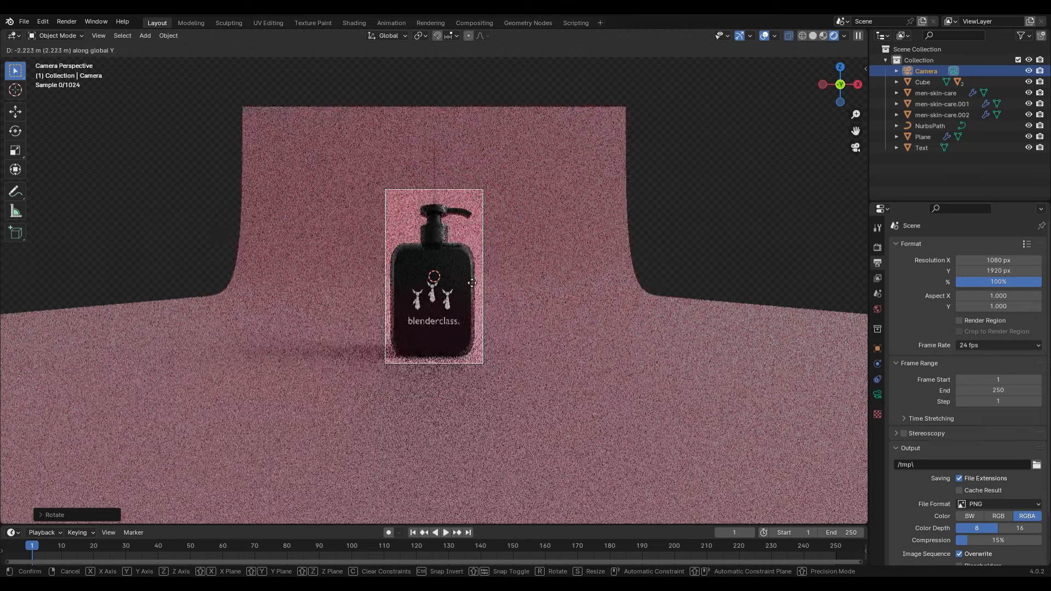
{"action": "left_click", "coordinate": [474, 332]}
{"action": "scroll", "coordinate": [500, 359], "scroll_direction": "up", "scroll_amount": 7}
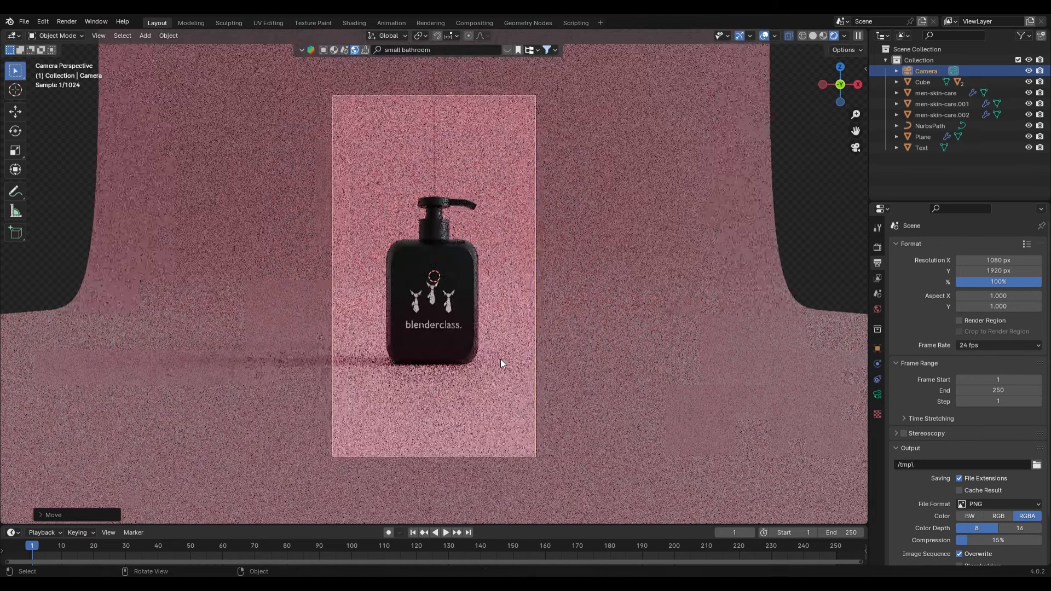
- Set the camera's passepartout opacity to 1.000
{"action": "left_click", "coordinate": [877, 394]}
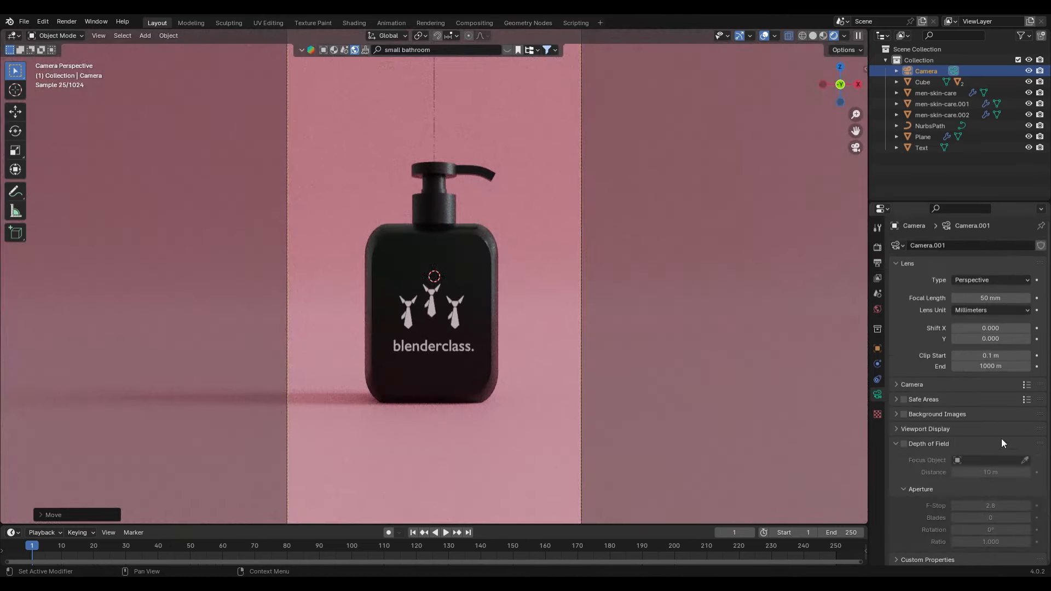
{"action": "left_click", "coordinate": [925, 429]}
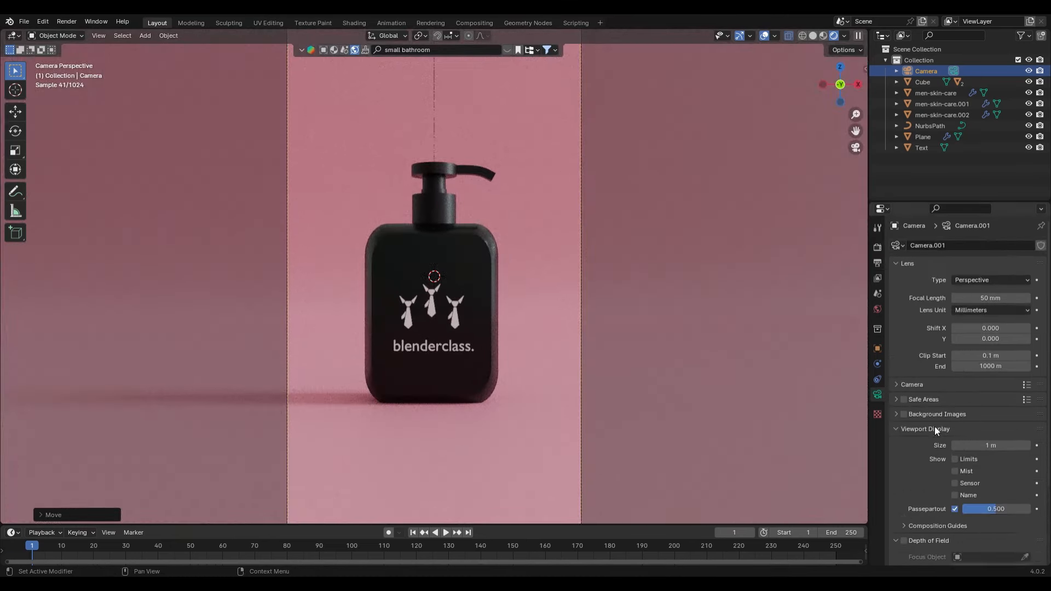
{"action": "scroll", "coordinate": [994, 432], "scroll_direction": "down", "scroll_amount": 4}
{"action": "left_click_drag", "start_coordinate": [992, 425], "coordinate": [1029, 425]}
{"action": "scroll", "coordinate": [526, 372], "scroll_direction": "down", "scroll_amount": 2}
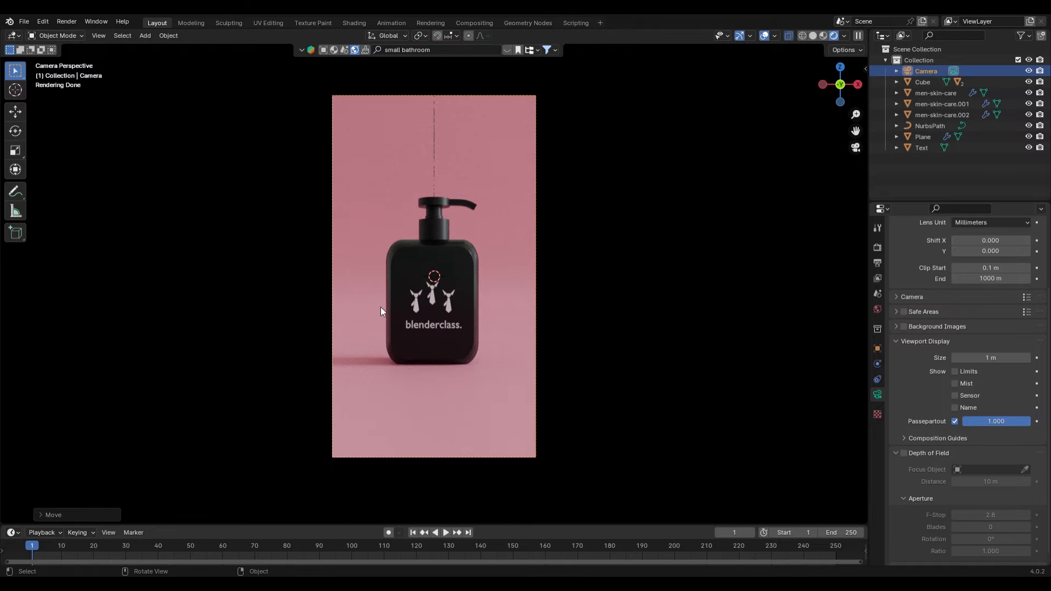
- Select all the bottle parts in solid shading by inverting the selection, and duplicate them along X beside the original
{"action": "mouse_move", "coordinate": [381, 308]}
{"action": "middle_mouse_down"}
{"action": "mouse_move", "coordinate": [442, 320]}
{"action": "mouse_move", "coordinate": [483, 351]}
{"action": "mouse_move", "coordinate": [535, 247]}
{"action": "middle_mouse_up"}
{"action": "key", "text": "z"}
{"action": "left_click", "coordinate": [502, 335]}
{"action": "scroll", "coordinate": [418, 347], "scroll_direction": "down", "scroll_amount": 4}
{"action": "left_click", "coordinate": [758, 459], "text": "shift"}
{"action": "scroll", "coordinate": [402, 338], "scroll_direction": "down", "scroll_amount": 5}
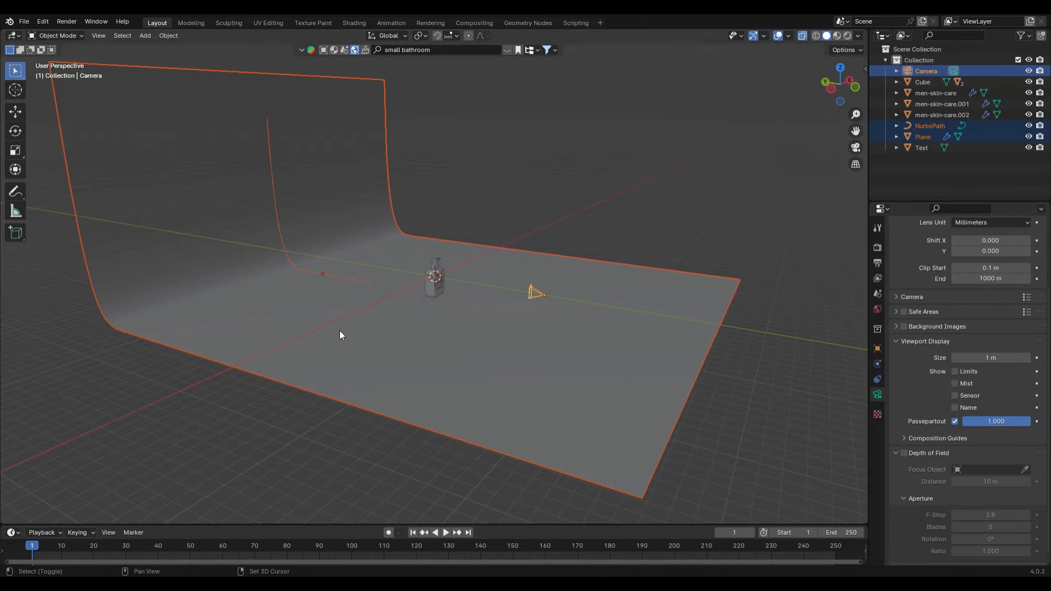
{"action": "key", "text": "ctrl+i"}
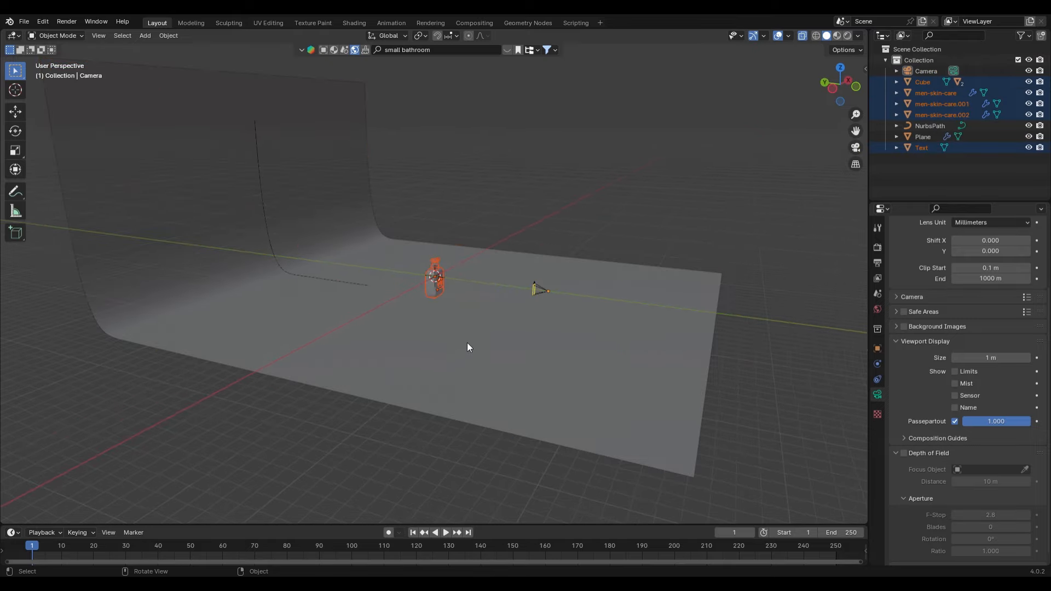
{"action": "key", "text": "KP_Decimal"}
{"action": "middle_click_drag", "start_coordinate": [470, 347], "coordinate": [492, 350]}
{"action": "key", "text": "shift+d"}
{"action": "key", "text": "x"}
{"action": "left_click", "coordinate": [540, 358]}
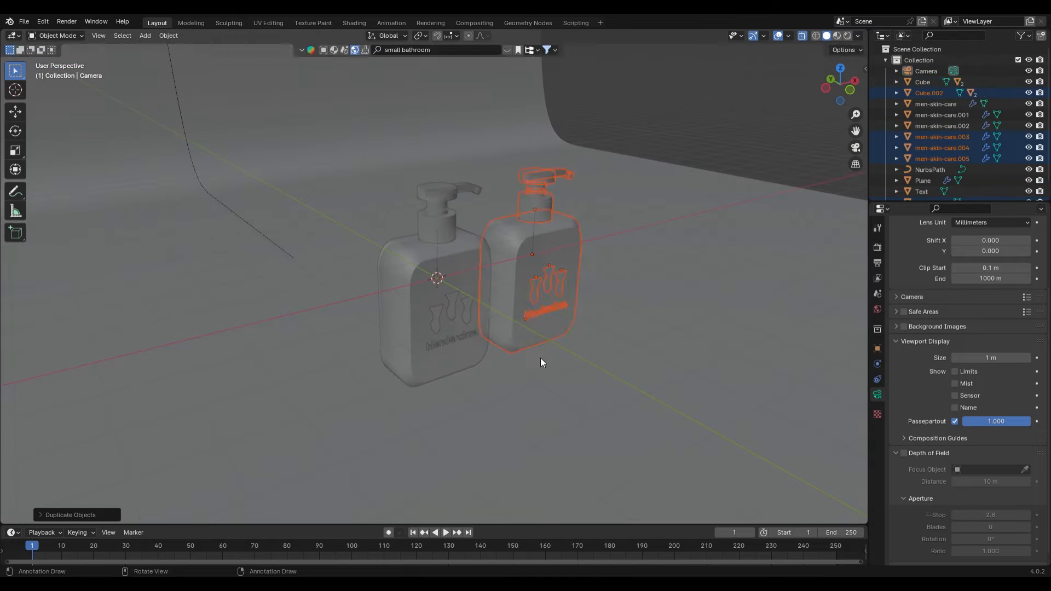
- Rotate the duplicated bottle parts about Z
{"action": "key", "text": "r"}
{"action": "key", "text": "z"}
{"action": "left_click", "coordinate": [465, 399]}
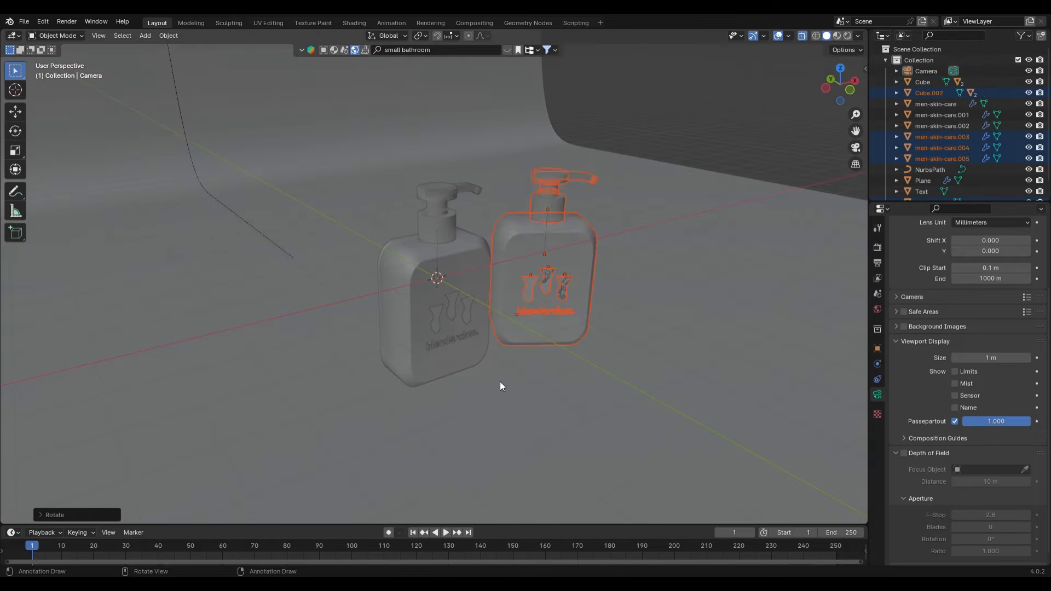
- Duplicate the bottle parts again along X to the other side of the original and rotate this copy about Z
{"action": "middle_click_drag", "start_coordinate": [500, 382], "coordinate": [448, 389]}
{"action": "key", "text": "shift+d"}
{"action": "key", "text": "x"}
{"action": "left_click", "coordinate": [175, 403]}
{"action": "key", "text": "r"}
{"action": "key", "text": "z"}
{"action": "left_click", "coordinate": [340, 419]}
- View the bottles through the camera in rendered shading and move the camera back along Y to frame all three
{"action": "key", "text": "KP_0"}
{"action": "key", "text": "z"}
{"action": "left_click", "coordinate": [358, 348]}
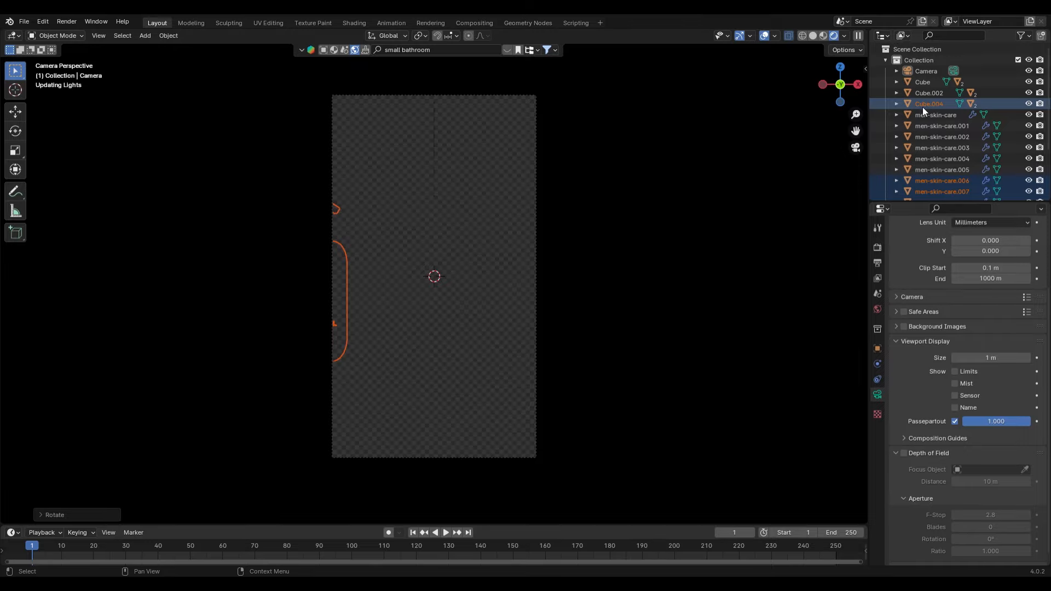
{"action": "left_click", "coordinate": [524, 301]}
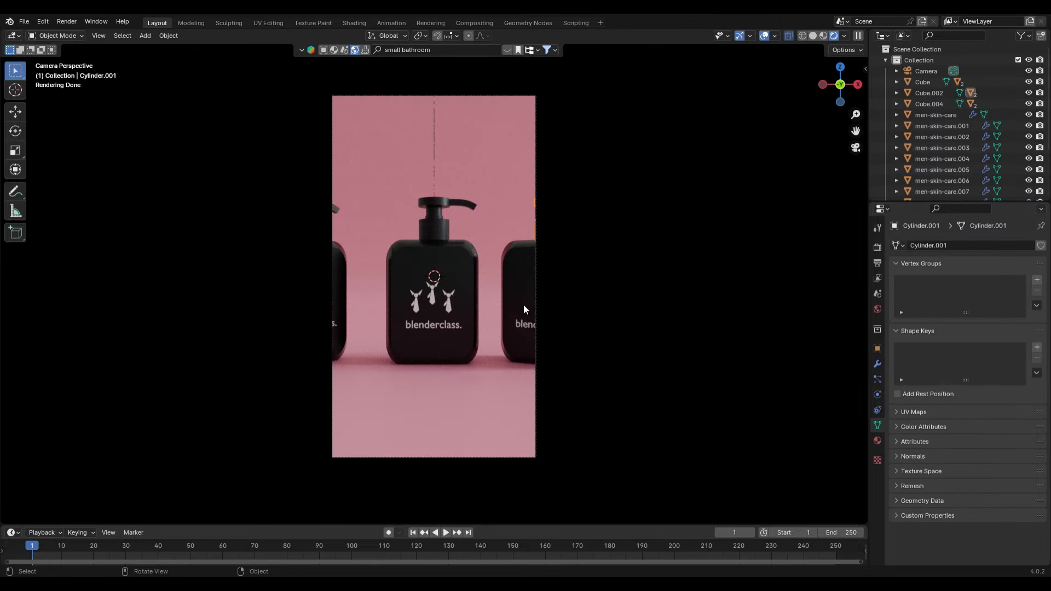
{"action": "key", "text": "KP_0"}
{"action": "left_click", "coordinate": [711, 334]}
{"action": "key", "text": "KP_0"}
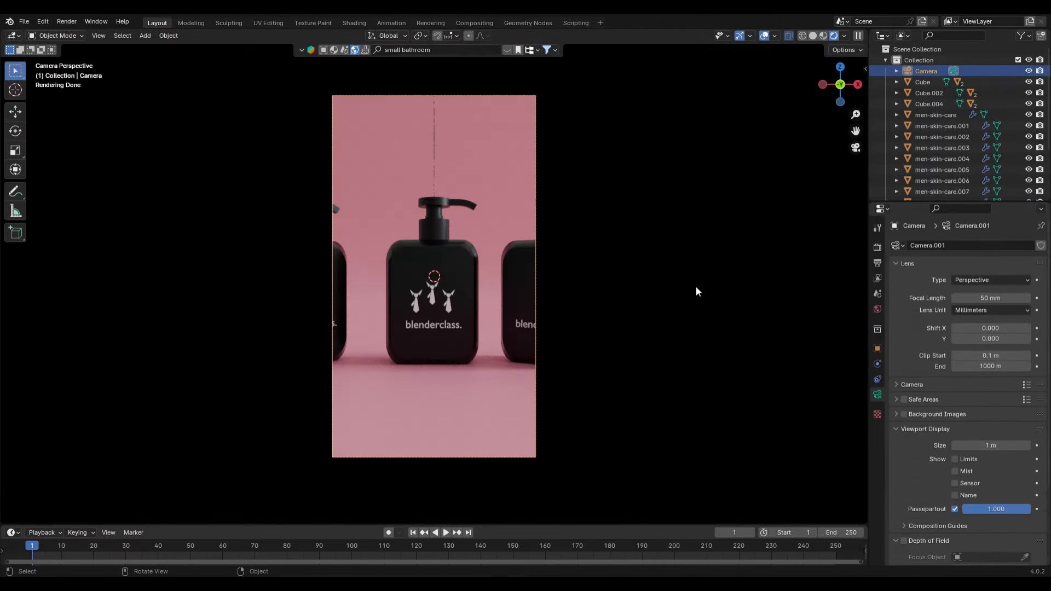
{"action": "key", "text": "g"}
{"action": "key", "text": "y"}
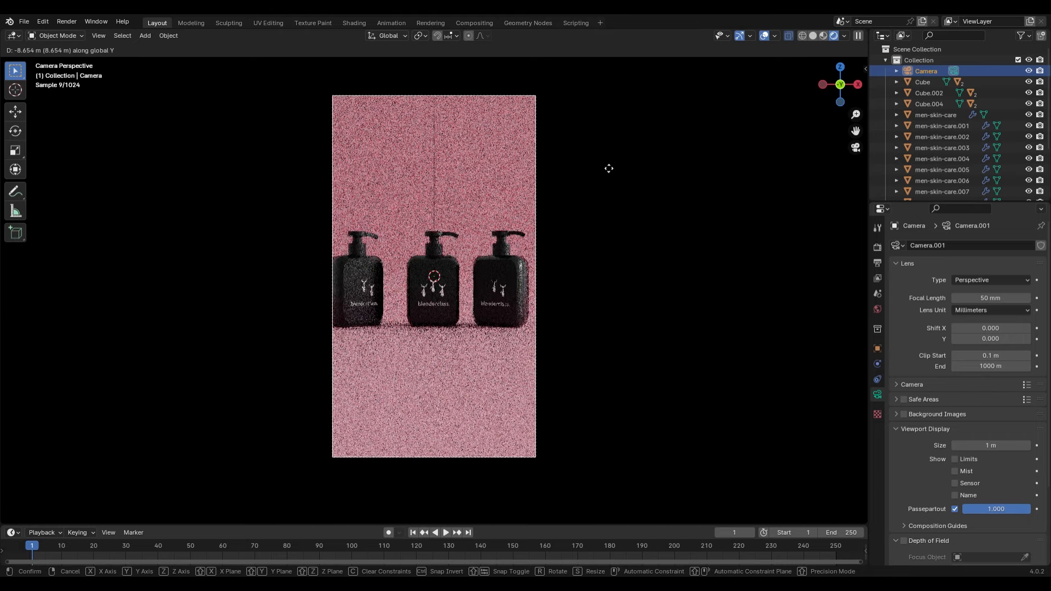
{"action": "left_click", "coordinate": [608, 168]}
- Undo the camera move and both bottle duplications with their rotations
{"action": "left_click", "coordinate": [343, 265]}
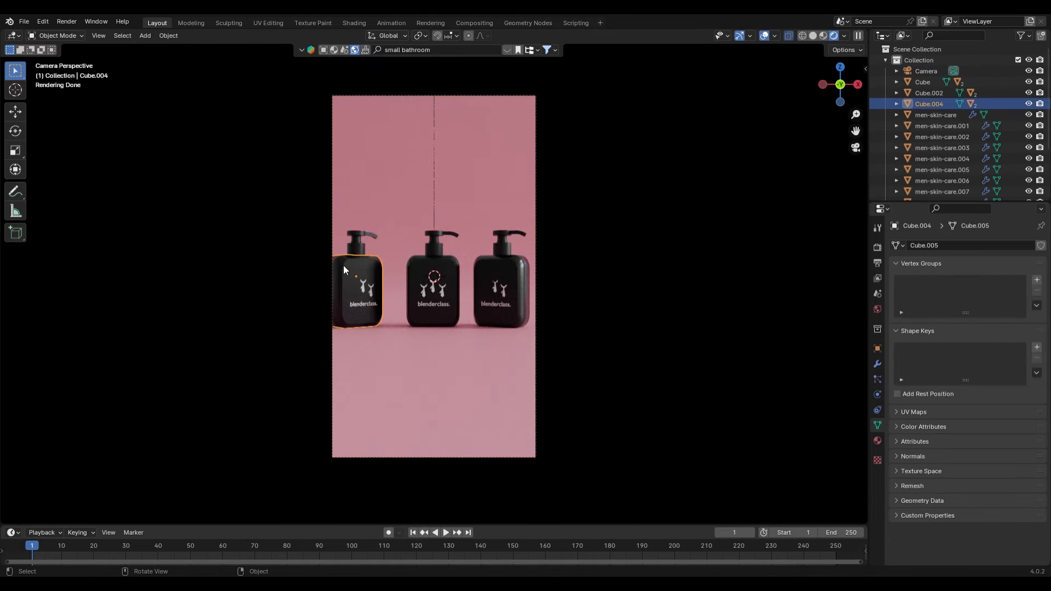
{"action": "middle_click_drag", "start_coordinate": [343, 266], "coordinate": [363, 278]}
{"action": "scroll", "coordinate": [363, 278], "scroll_direction": "up", "scroll_amount": 5}
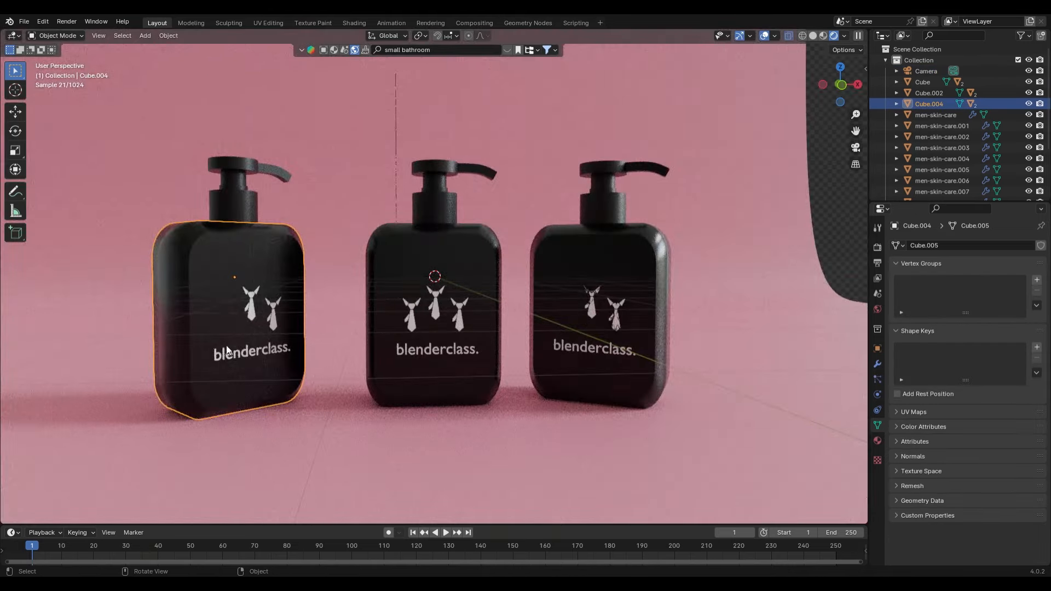
{"action": "key", "text": "ctrl+z"}
{"action": "key", "text": "ctrl+z"}
{"action": "key", "text": "ctrl+z"}
{"action": "key", "text": "ctrl+z"}
{"action": "key", "text": "ctrl+z"}
{"action": "key", "text": "ctrl+z"}
{"action": "key", "text": "ctrl+z"}
{"action": "key", "text": "ctrl+z"}
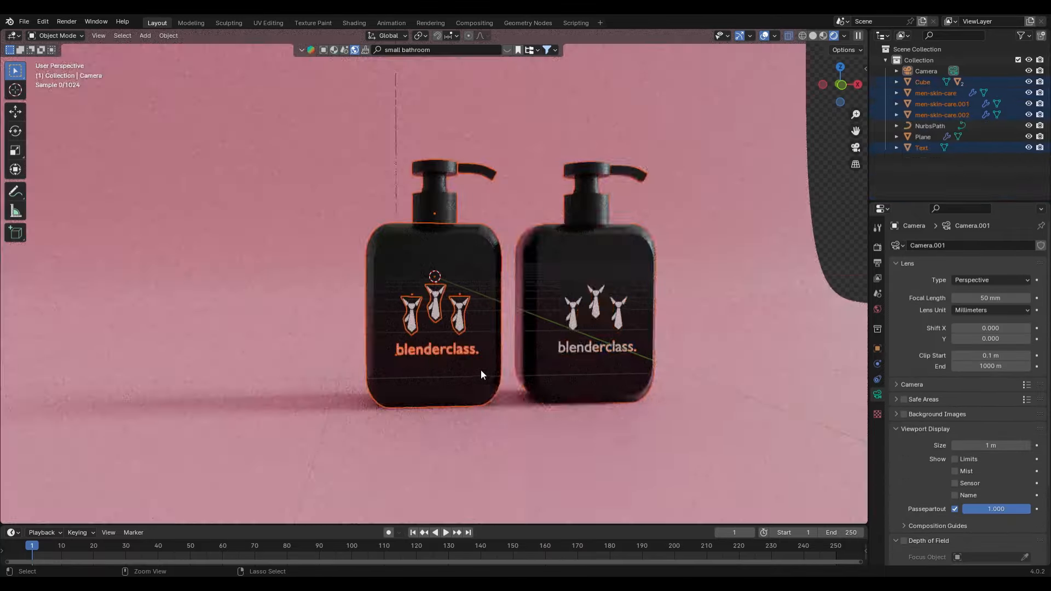
{"action": "key", "text": "ctrl+z"}
{"action": "left_click", "coordinate": [435, 350]}
{"action": "key", "text": "h"}
{"action": "mouse_move", "coordinate": [436, 349]}
{"action": "middle_mouse_down"}
{"action": "mouse_move", "coordinate": [455, 344]}
{"action": "mouse_move", "coordinate": [458, 321]}
{"action": "mouse_move", "coordinate": [490, 329]}
{"action": "mouse_move", "coordinate": [458, 323]}
{"action": "mouse_move", "coordinate": [425, 344]}
{"action": "middle_mouse_up"}
{"action": "key", "text": "alt+h"}
{"action": "key", "text": "shift+alt+z"}
{"action": "scroll", "coordinate": [470, 324], "scroll_direction": "down", "scroll_amount": 4}
{"action": "key", "text": "shift+alt+z"}
- Parent the three tie logos and the blenderclass lettering to the bottle body in solid shading
{"action": "key", "text": "z"}
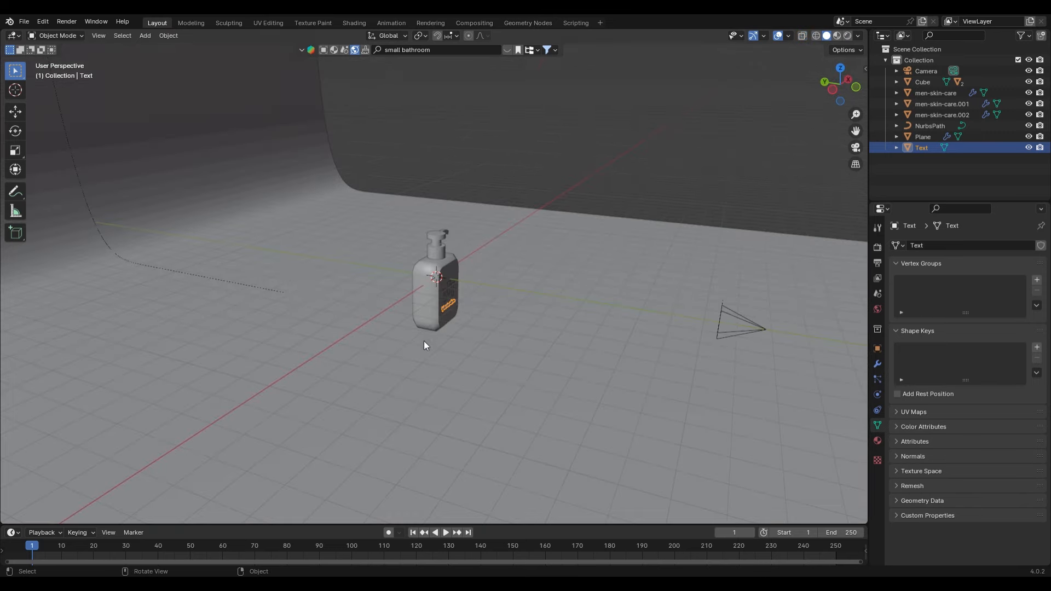
{"action": "left_click", "coordinate": [721, 313]}
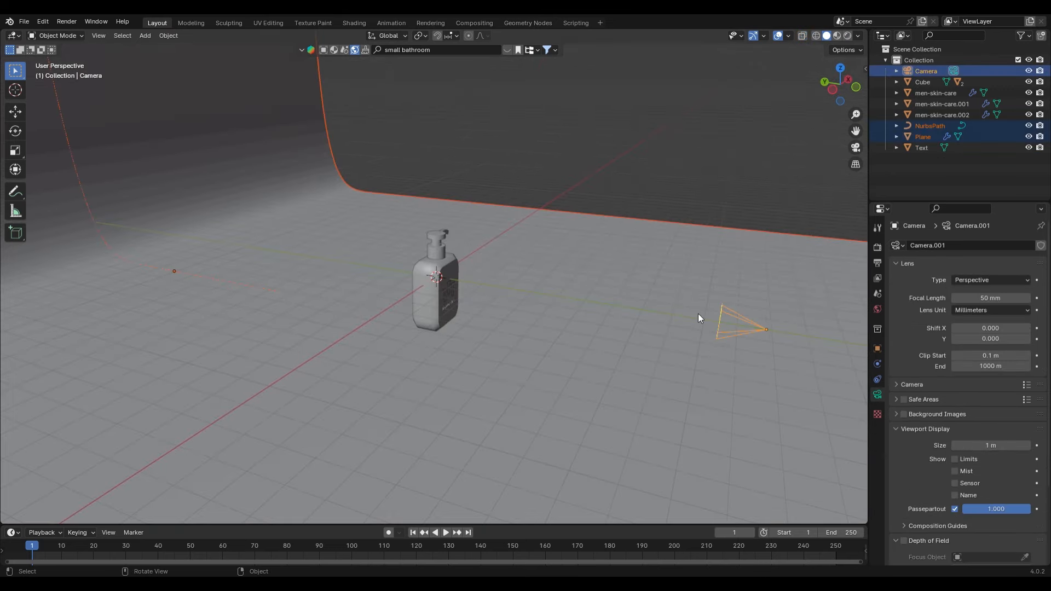
{"action": "key", "text": "ctrl+i"}
{"action": "scroll", "coordinate": [539, 365], "scroll_direction": "up", "scroll_amount": 8}
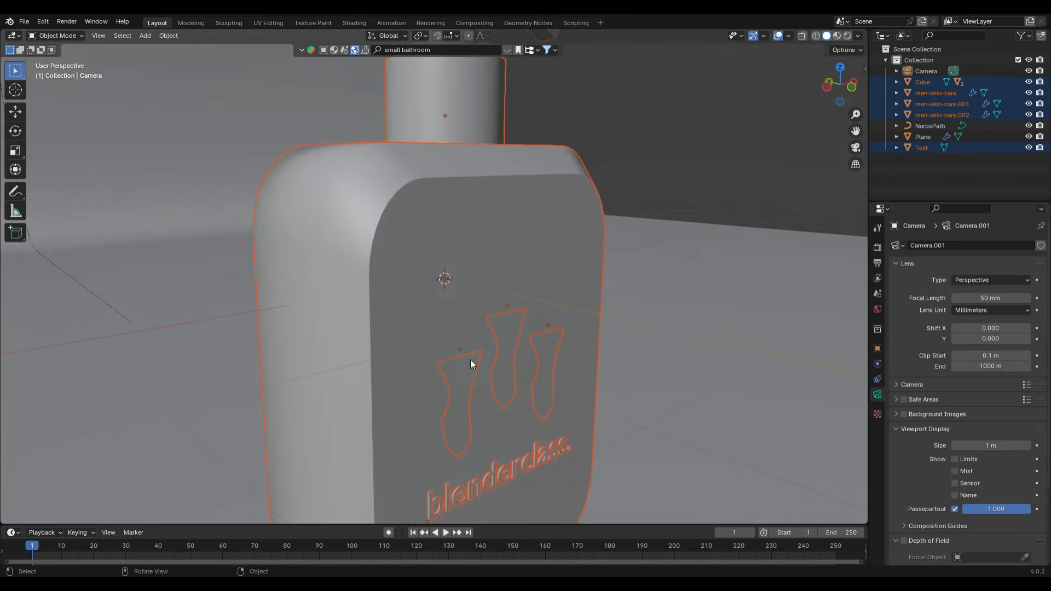
{"action": "left_click", "coordinate": [542, 341]}
{"action": "left_click", "coordinate": [509, 334], "text": "shift"}
{"action": "left_click", "coordinate": [483, 395], "text": "shift"}
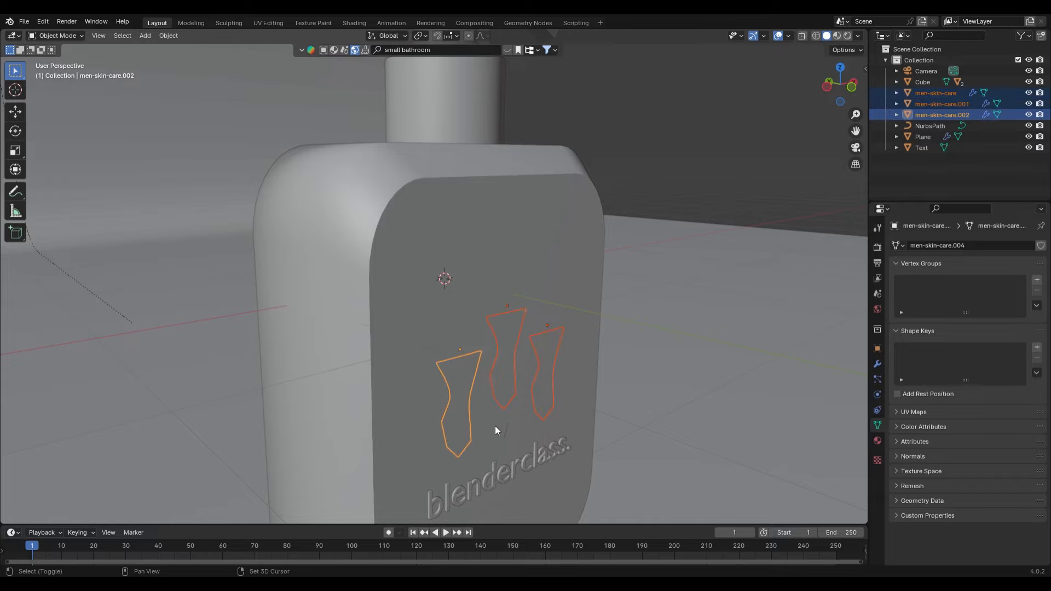
{"action": "left_click", "coordinate": [501, 474], "text": "shift"}
{"action": "left_click", "coordinate": [461, 277], "text": "shift"}
{"action": "key", "text": "ctrl+p"}
{"action": "left_click", "coordinate": [474, 245]}
{"action": "left_click", "coordinate": [517, 458]}
- Select the bottle with its attached parts by inverting a selection of path, backdrop and camera, and unhide the lettering
{"action": "scroll", "coordinate": [507, 353], "scroll_direction": "down", "scroll_amount": 5}
{"action": "middle_click_drag", "start_coordinate": [508, 349], "coordinate": [480, 326]}
{"action": "left_click_drag", "start_coordinate": [198, 241], "coordinate": [255, 320]}
{"action": "scroll", "coordinate": [255, 320], "scroll_direction": "down", "scroll_amount": 4}
{"action": "middle_click_drag", "start_coordinate": [255, 319], "coordinate": [285, 332]}
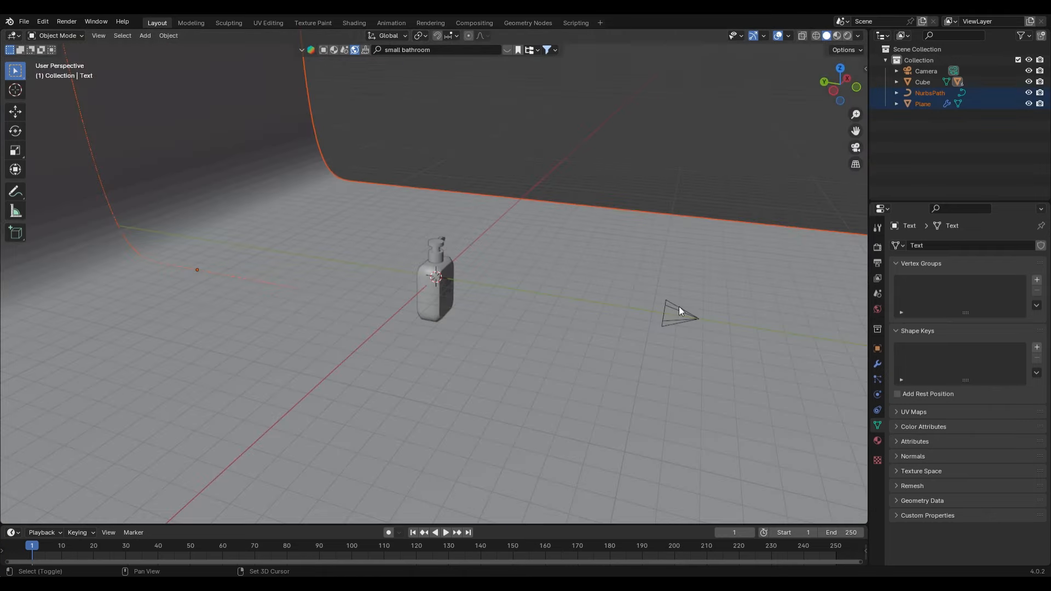
{"action": "left_click", "coordinate": [665, 307], "text": "shift"}
{"action": "key", "text": "ctrl+i"}
{"action": "middle_click_drag", "start_coordinate": [560, 335], "coordinate": [497, 309]}
{"action": "scroll", "coordinate": [504, 353], "scroll_direction": "up", "scroll_amount": 4}
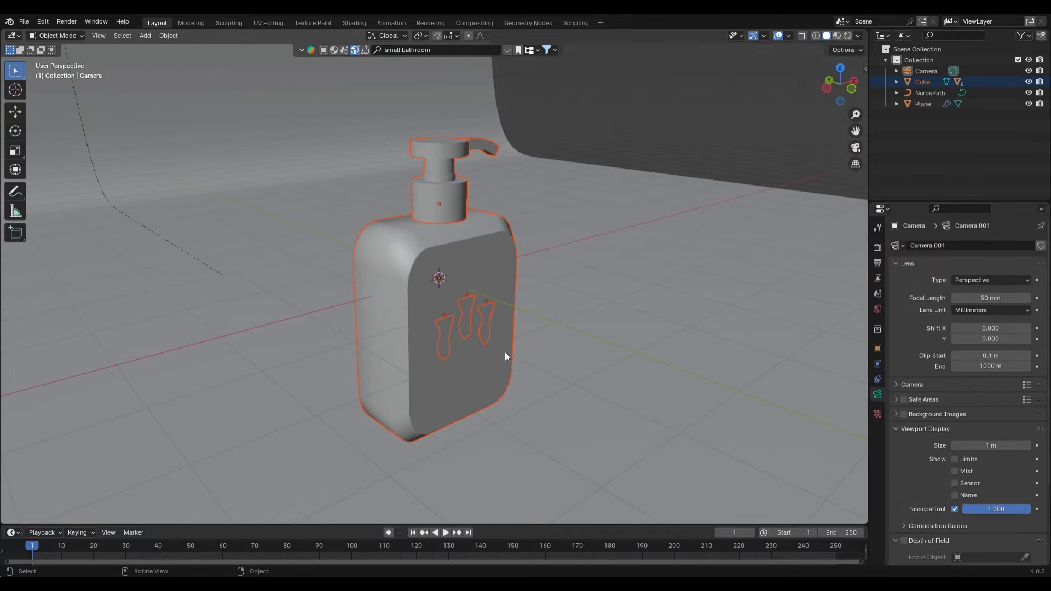
{"action": "key", "text": "alt+h"}
- Duplicate the complete bottle and move the copy about 2.5 m along X beside the original in top view
{"action": "scroll", "coordinate": [470, 363], "scroll_direction": "down", "scroll_amount": 11}
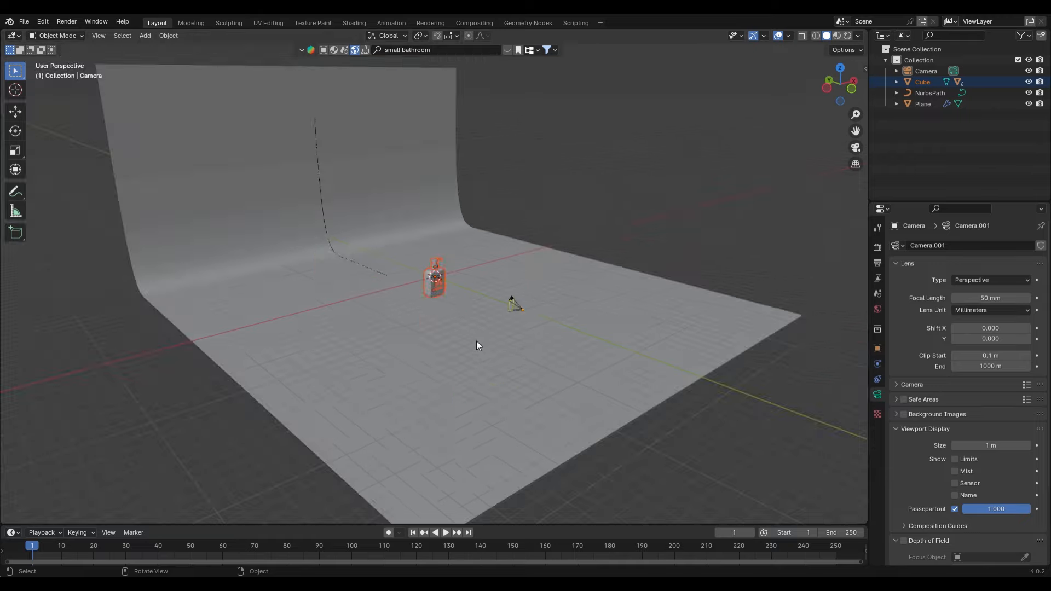
{"action": "scroll", "coordinate": [477, 340], "scroll_direction": "up", "scroll_amount": 8}
{"action": "key", "text": "shift+d"}
{"action": "right_click", "coordinate": [481, 340]}
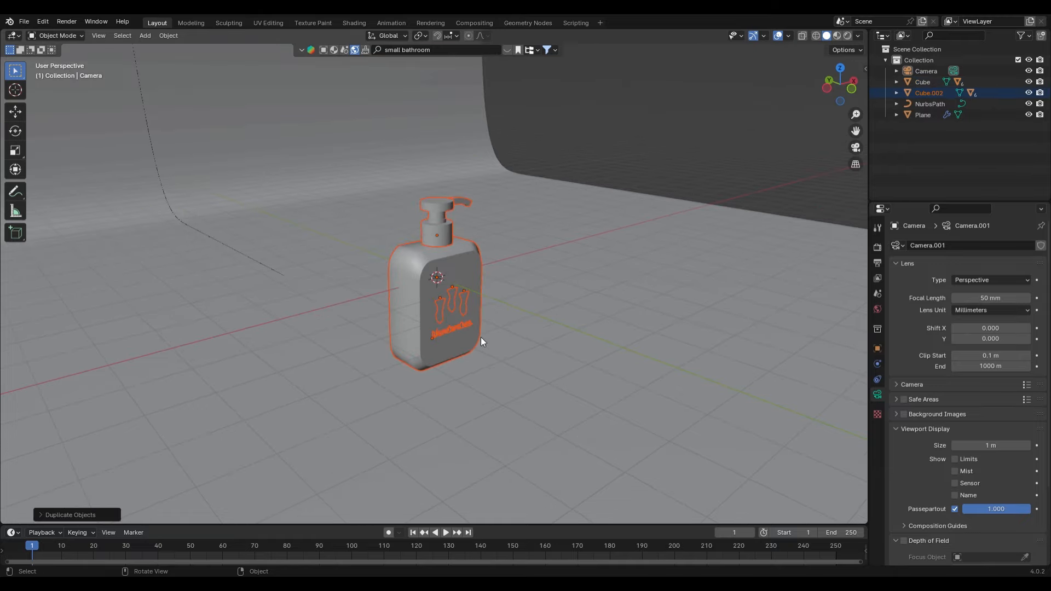
{"action": "key", "text": "KP_7"}
{"action": "key", "text": "g"}
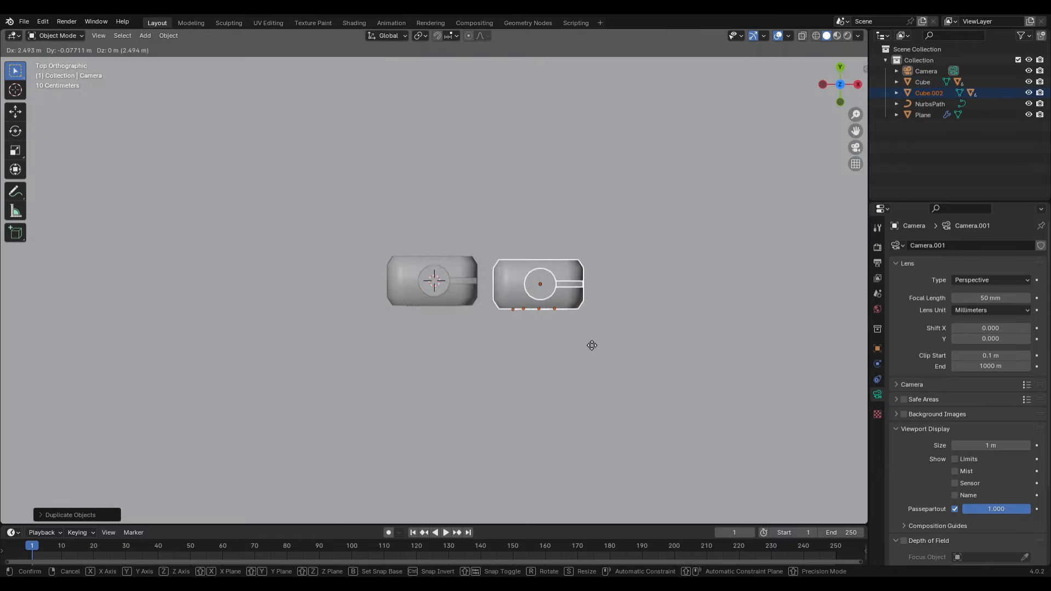
{"action": "left_click", "coordinate": [589, 341]}
- Rotate the copied bottle clockwise in top view and move it slightly back, close to the original's corner
{"action": "key", "text": "r"}
{"action": "left_click", "coordinate": [551, 380]}
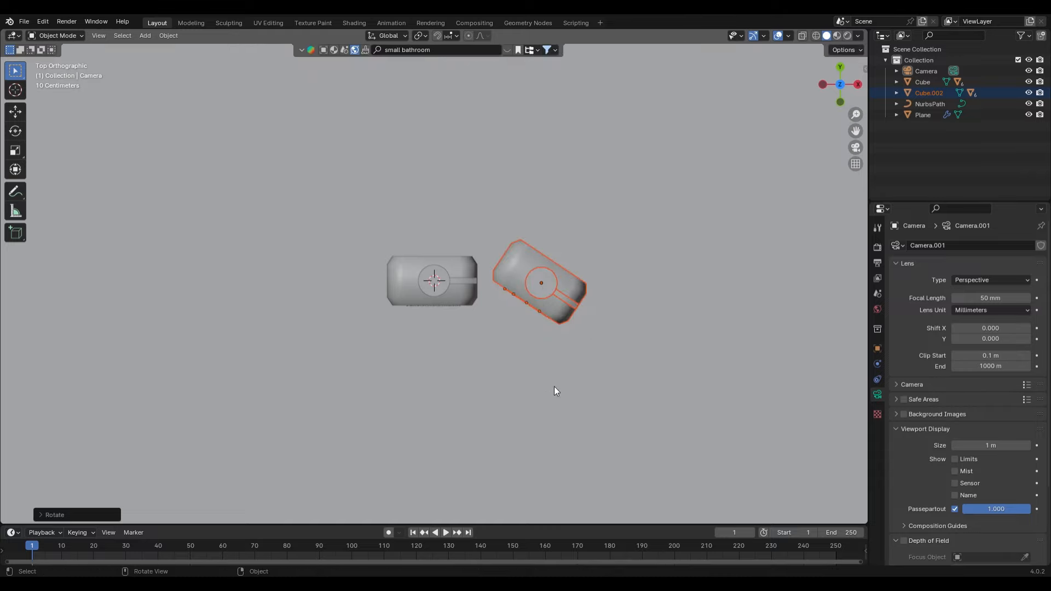
{"action": "key", "text": "g"}
{"action": "left_click", "coordinate": [541, 369]}
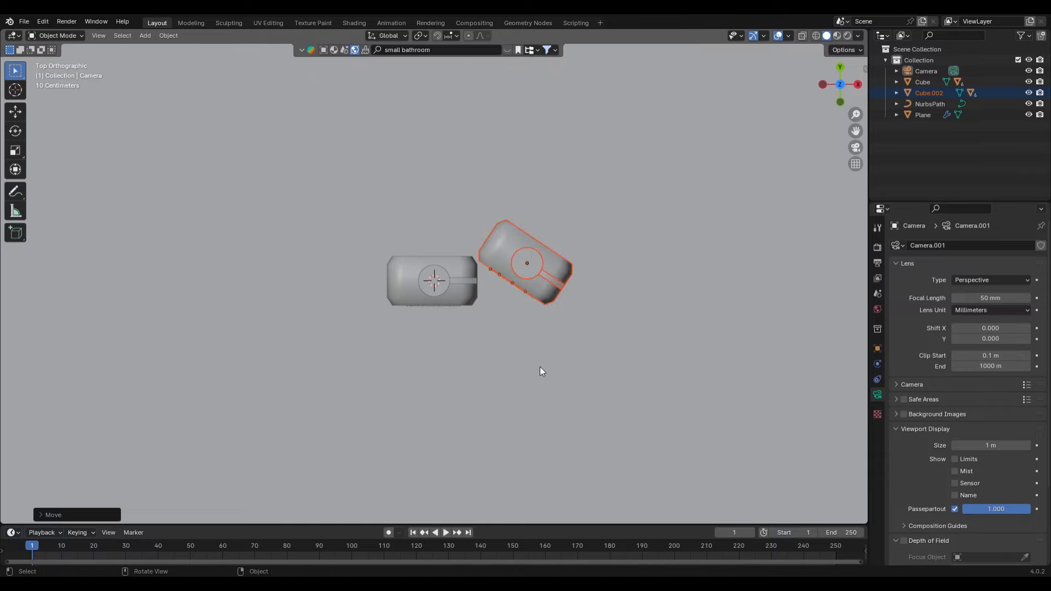
- Duplicate the angled bottle to the left of the original, rotate the copy counterclockwise to mirror the right one, and bring it close
{"action": "key", "text": "shift+d"}
{"action": "left_click", "coordinate": [374, 328]}
{"action": "key", "text": "r"}
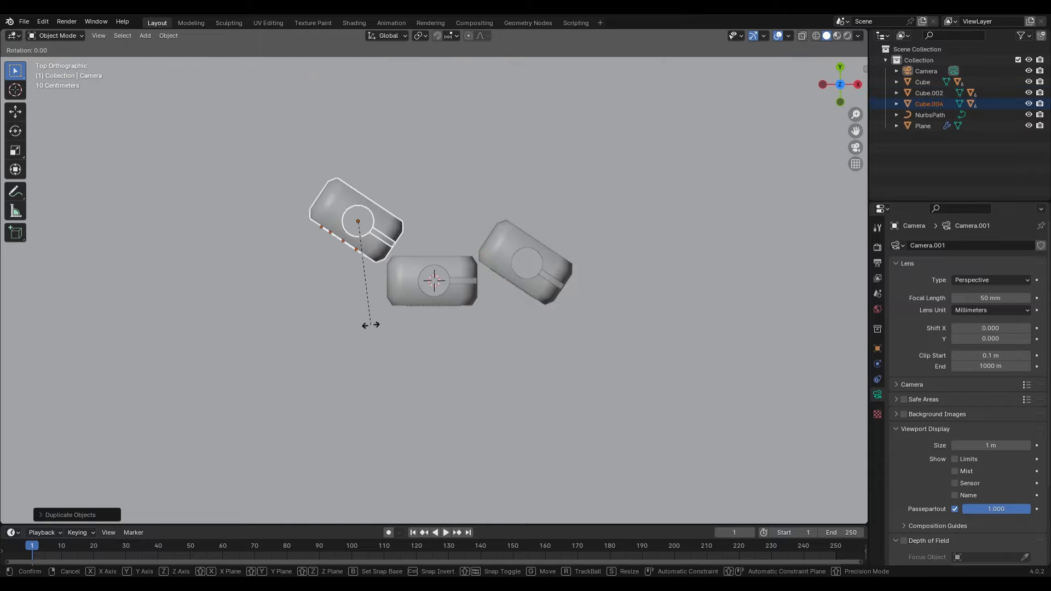
{"action": "left_click", "coordinate": [441, 252]}
{"action": "key", "text": "g"}
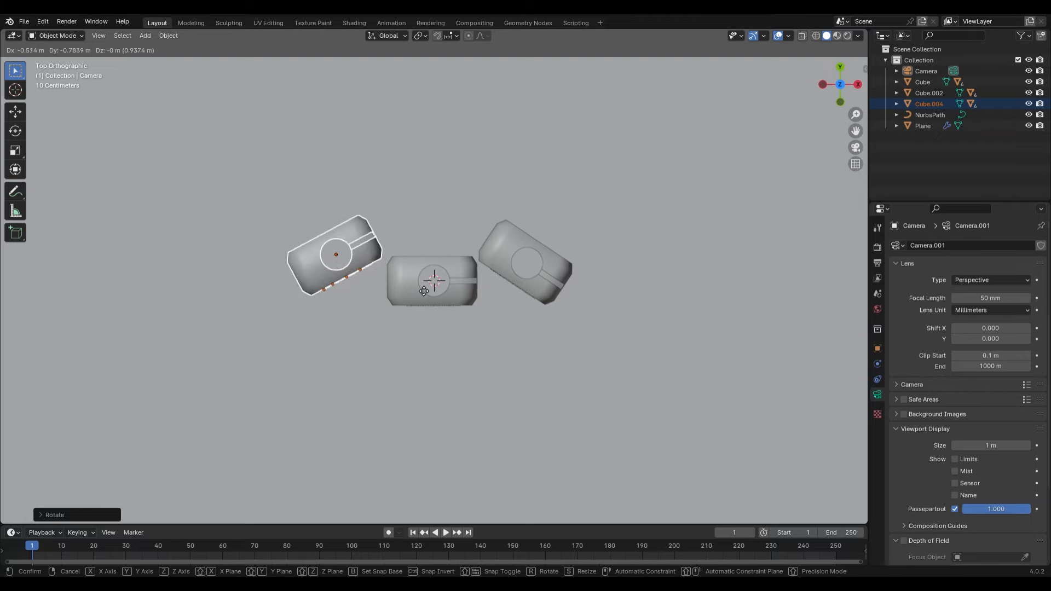
{"action": "left_click", "coordinate": [424, 297]}
- Nudge the right and left bottles in top view so each sits slightly apart from the centre bottle
{"action": "left_click", "coordinate": [483, 251]}
{"action": "key", "text": "g"}
{"action": "left_click", "coordinate": [487, 258]}
{"action": "left_click", "coordinate": [351, 238]}
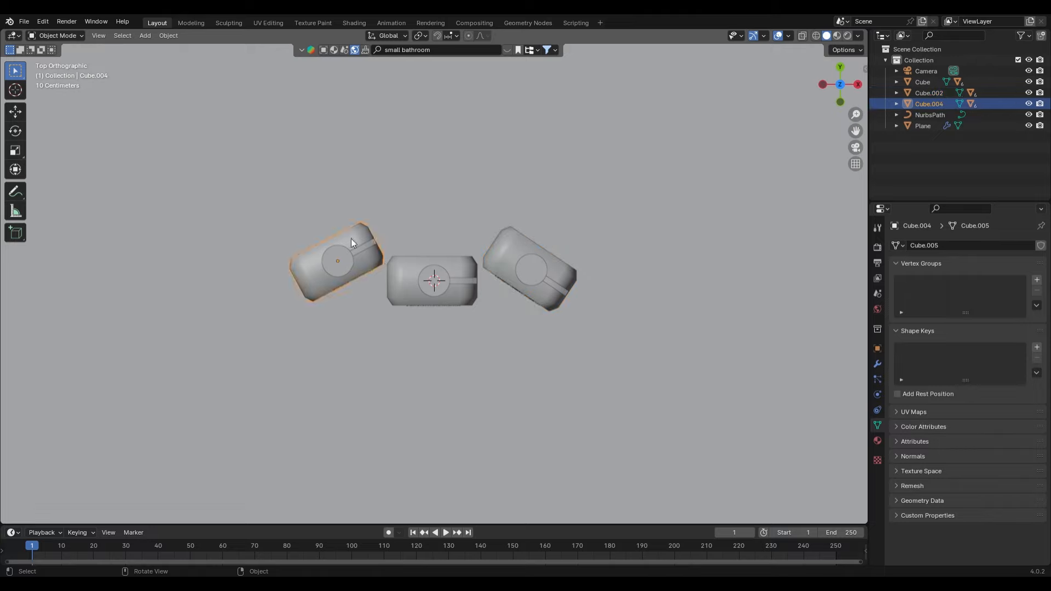
{"action": "key", "text": "g"}
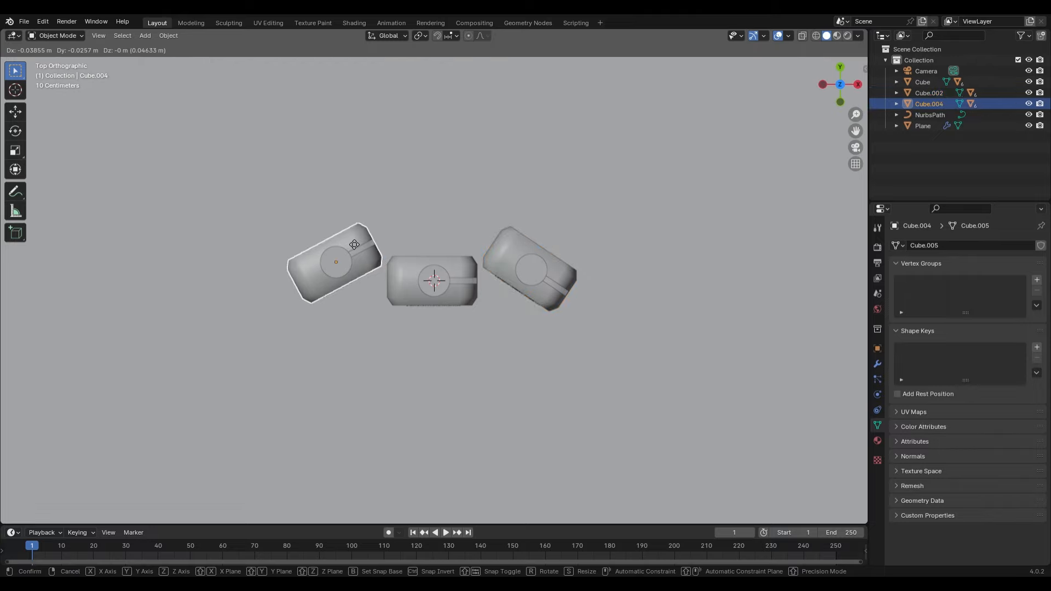
{"action": "left_click", "coordinate": [354, 244]}
- Shift the right-hand bottle slightly along X toward the centre bottle in camera view
{"action": "key", "text": "KP_0"}
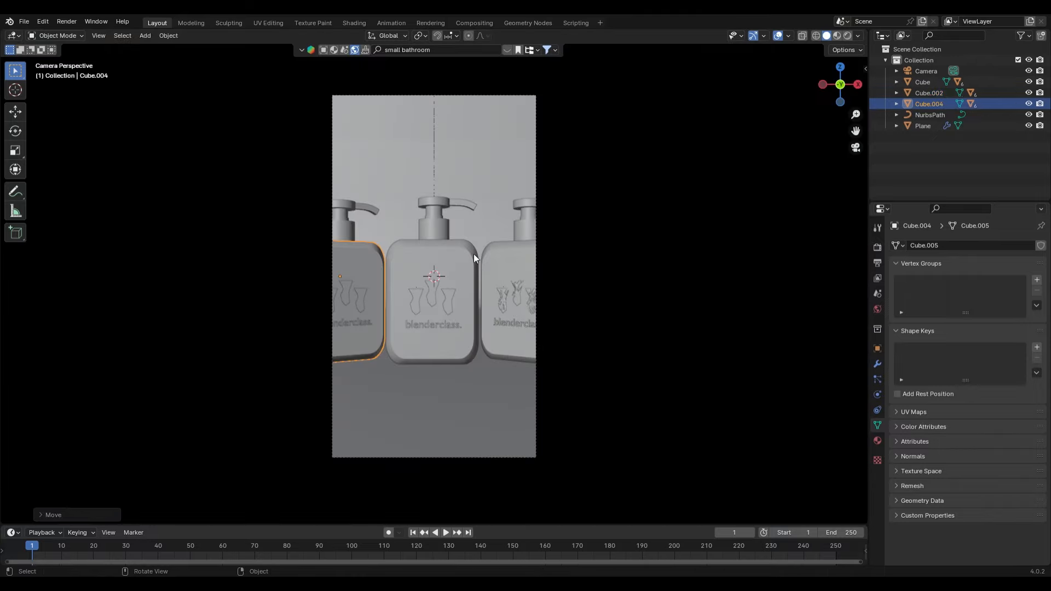
{"action": "left_click", "coordinate": [491, 245]}
{"action": "key", "text": "g"}
{"action": "key", "text": "x"}
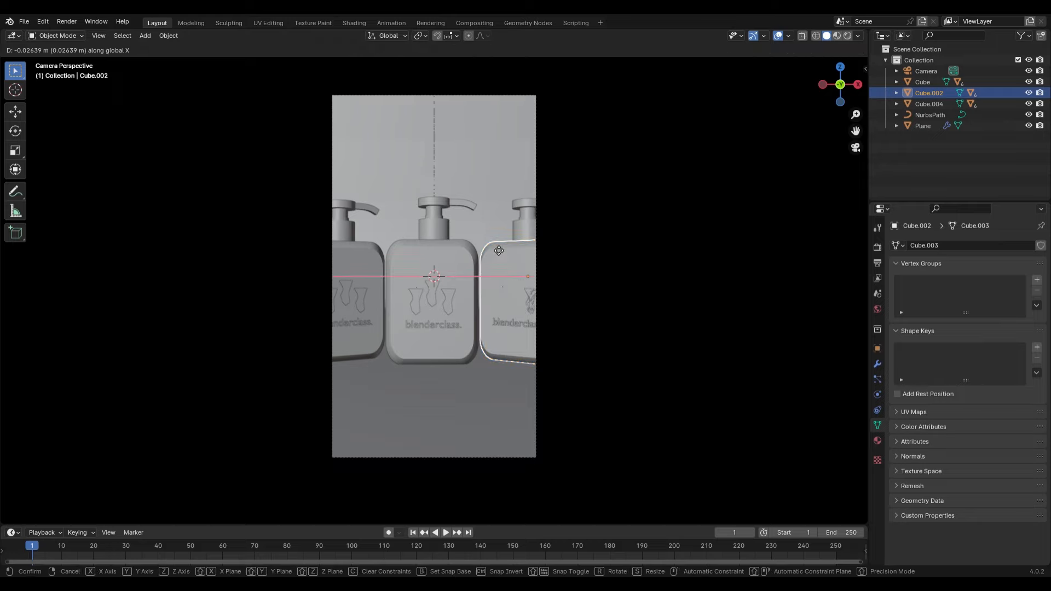
{"action": "left_click", "coordinate": [495, 250]}
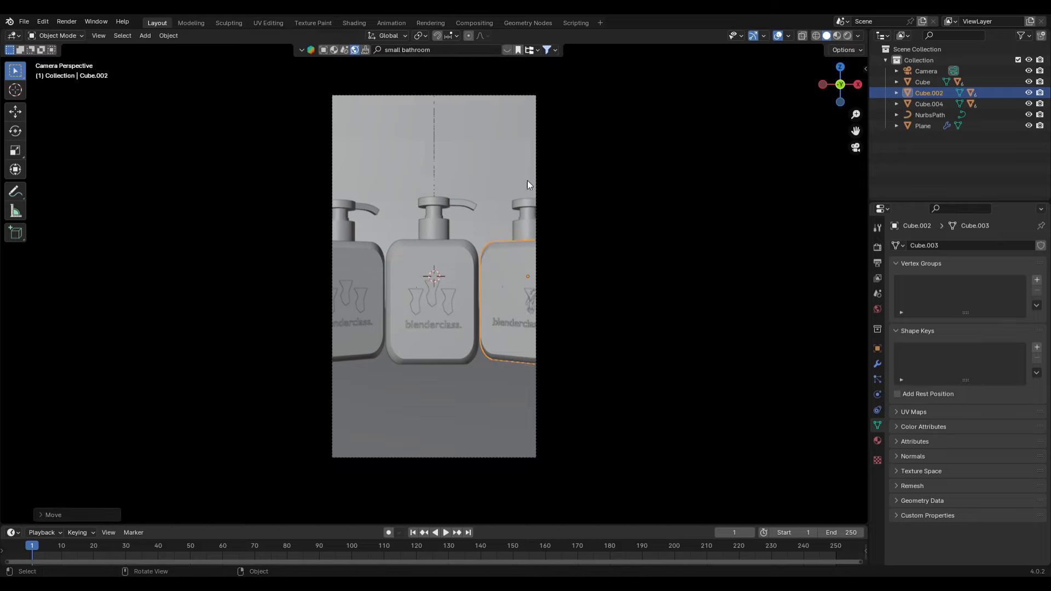
- Move the camera back along Y until all three bottles fit in the frame, and show the scene in rendered shading
{"action": "left_click", "coordinate": [537, 157]}
{"action": "key", "text": "g"}
{"action": "key", "text": "y"}
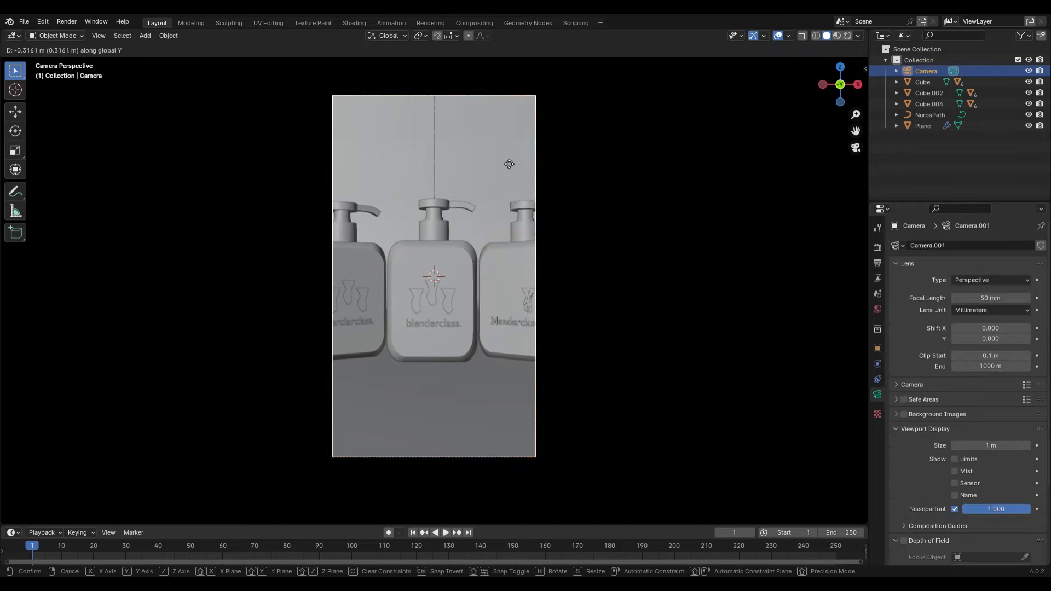
{"action": "left_click", "coordinate": [488, 93]}
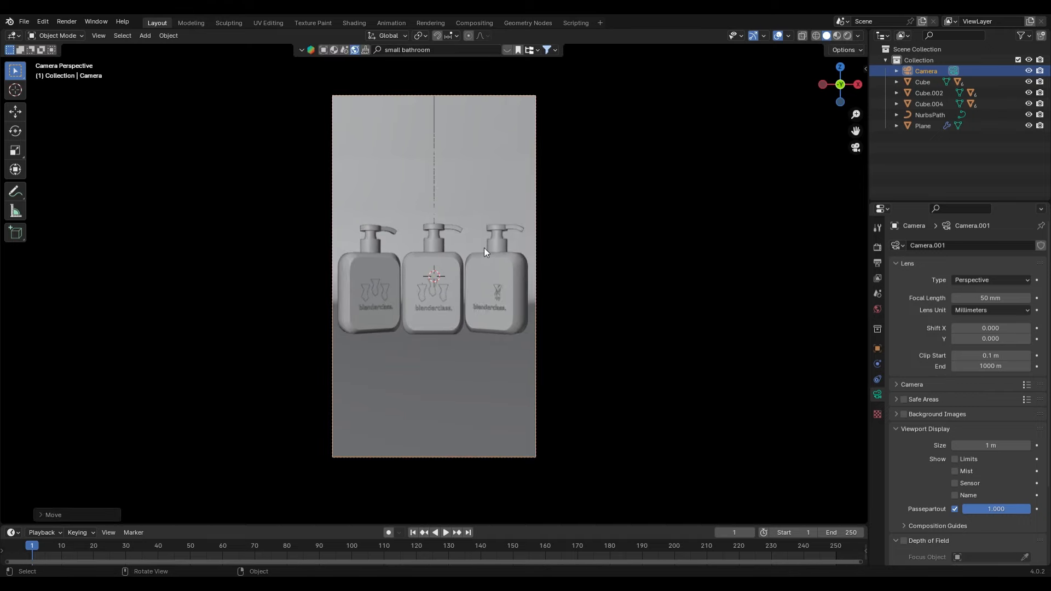
{"action": "key", "text": "z"}
{"action": "left_click", "coordinate": [487, 219]}
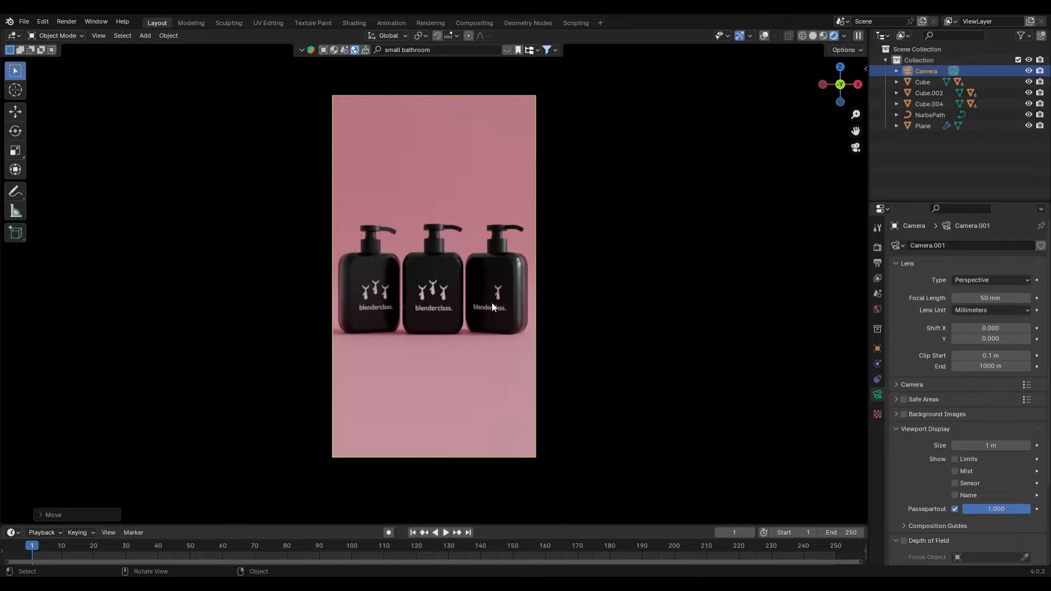
- Examine the tie logos on the right-hand bottle up close in rendered and solid shading, with overlays on
{"action": "scroll", "coordinate": [495, 307], "scroll_direction": "up", "scroll_amount": 3}
{"action": "middle_click_drag", "start_coordinate": [509, 320], "coordinate": [546, 330]}
{"action": "scroll", "coordinate": [569, 335], "scroll_direction": "up", "scroll_amount": 2}
{"action": "middle_click_drag", "start_coordinate": [666, 349], "coordinate": [581, 353], "text": "shift"}
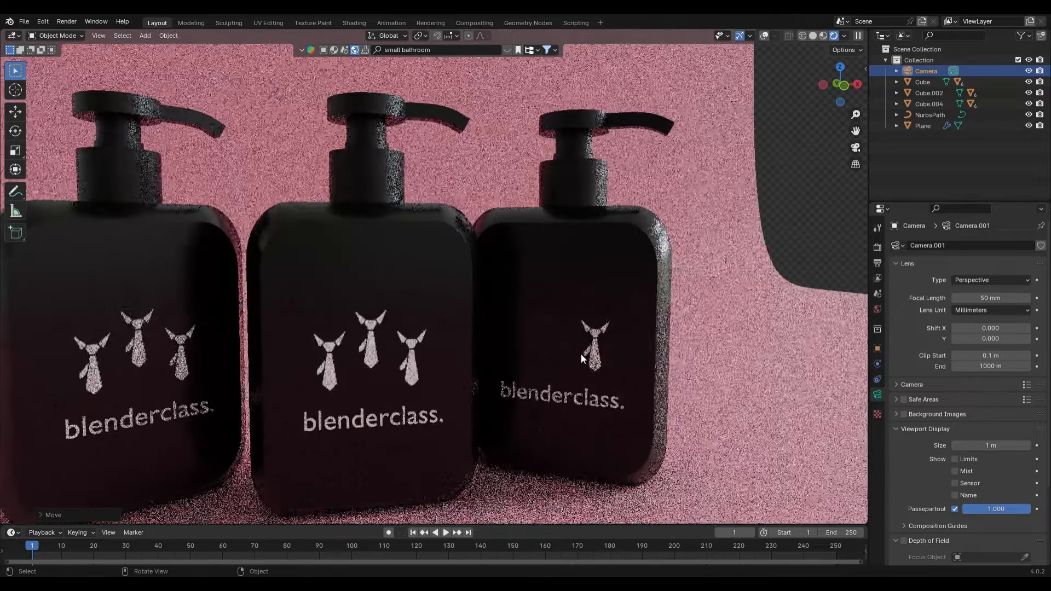
{"action": "key", "text": "z"}
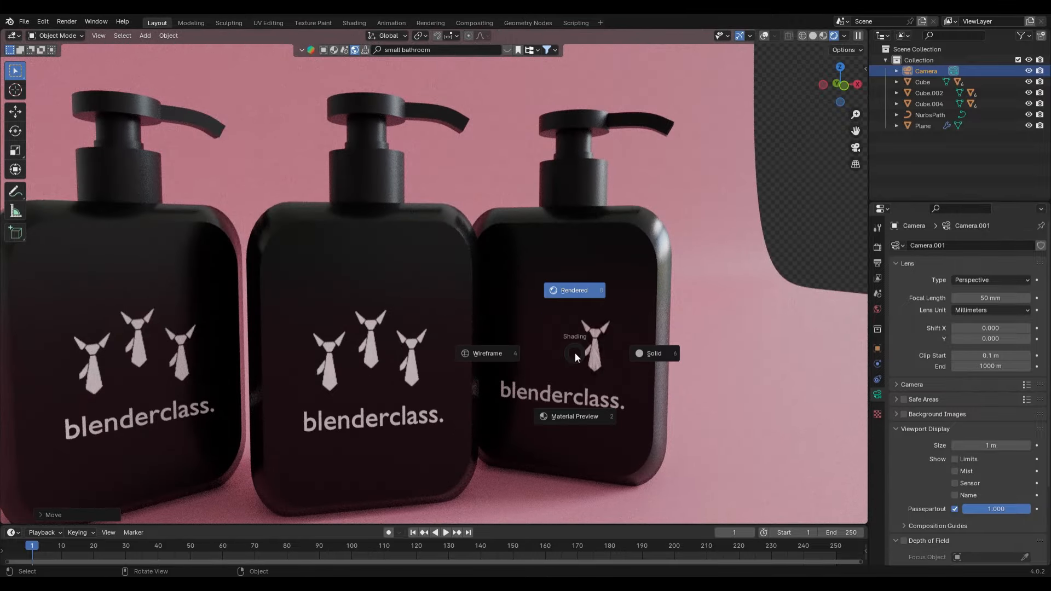
{"action": "left_click", "coordinate": [651, 350]}
{"action": "scroll", "coordinate": [606, 364], "scroll_direction": "up", "scroll_amount": 5}
{"action": "left_click", "coordinate": [633, 374]}
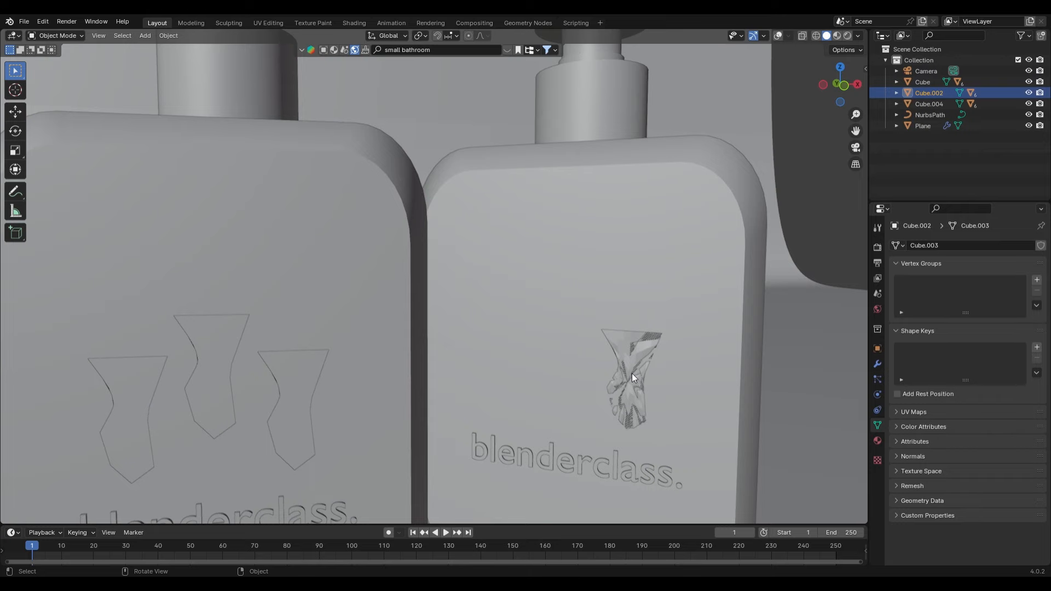
{"action": "key", "text": "alt+shift+z"}
{"action": "middle_click_drag", "start_coordinate": [631, 374], "coordinate": [531, 386]}
{"action": "scroll", "coordinate": [530, 385], "scroll_direction": "down", "scroll_amount": 4}
{"action": "scroll", "coordinate": [572, 406], "scroll_direction": "up", "scroll_amount": 4}
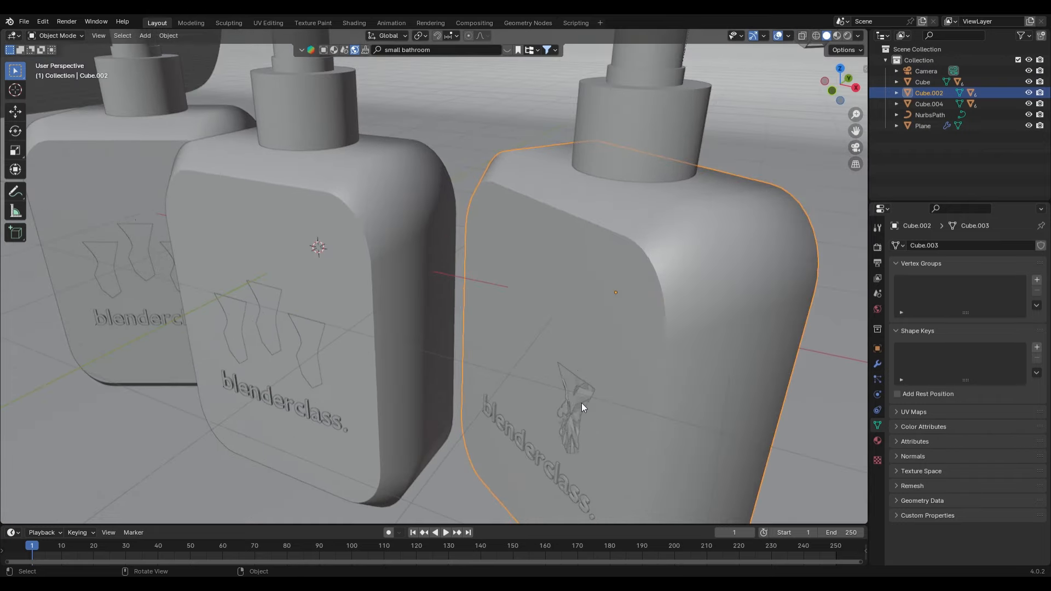
{"action": "scroll", "coordinate": [581, 403], "scroll_direction": "down", "scroll_amount": 3}
{"action": "key", "text": "g"}
{"action": "right_click", "coordinate": [661, 362]}
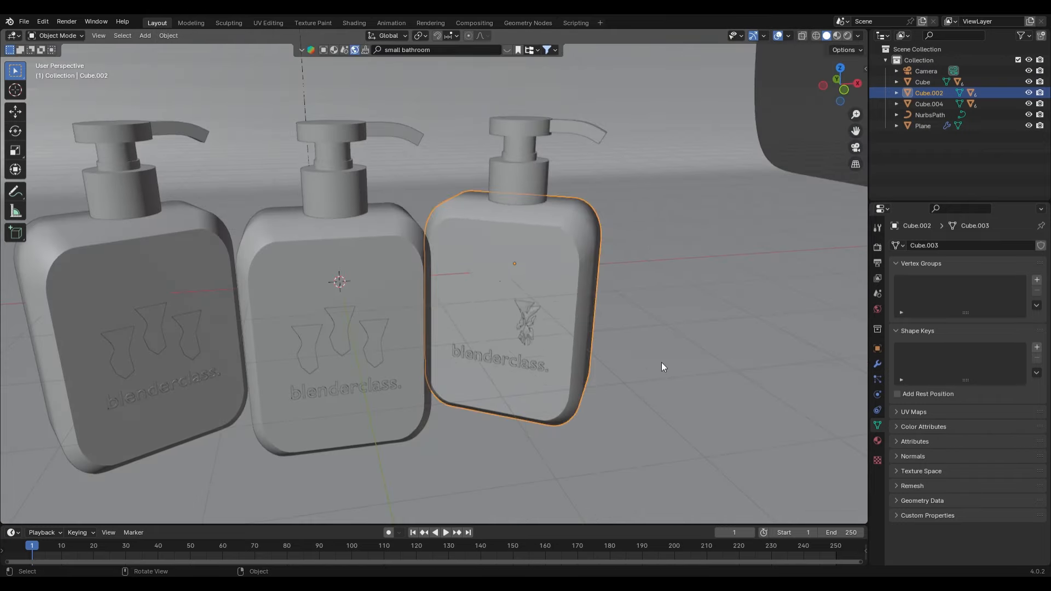
{"action": "left_click", "coordinate": [530, 313]}
{"action": "left_click", "coordinate": [553, 272]}
{"action": "key", "text": "g"}
{"action": "right_click", "coordinate": [603, 278]}
- Shift the right-hand bottle slightly in top view and preview its logos in rendered shading
{"action": "key", "text": "KP_7"}
{"action": "key", "text": "g"}
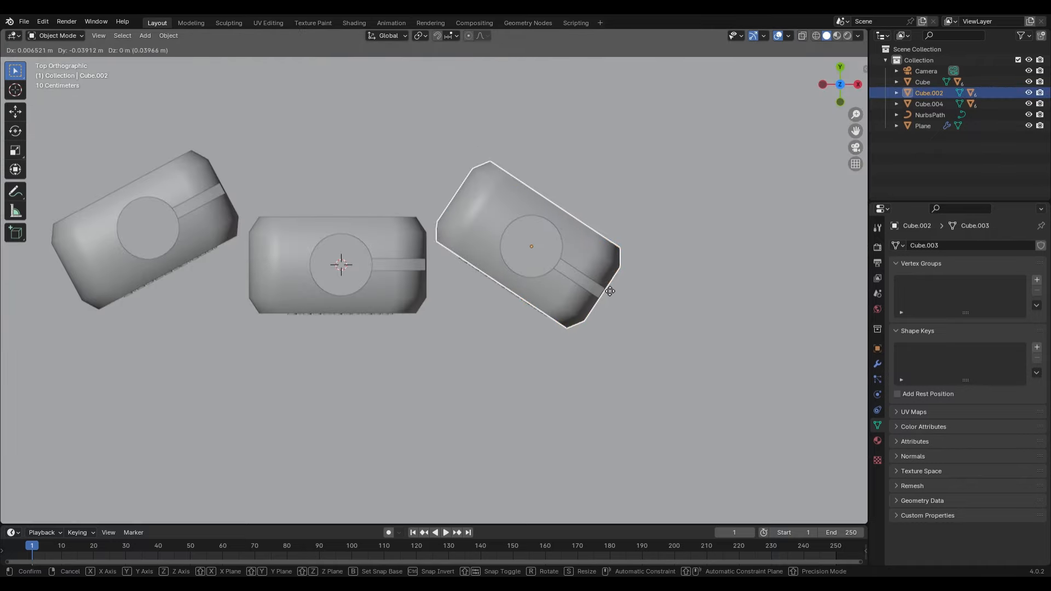
{"action": "left_click", "coordinate": [617, 277]}
{"action": "middle_click_drag", "start_coordinate": [579, 323], "coordinate": [575, 236]}
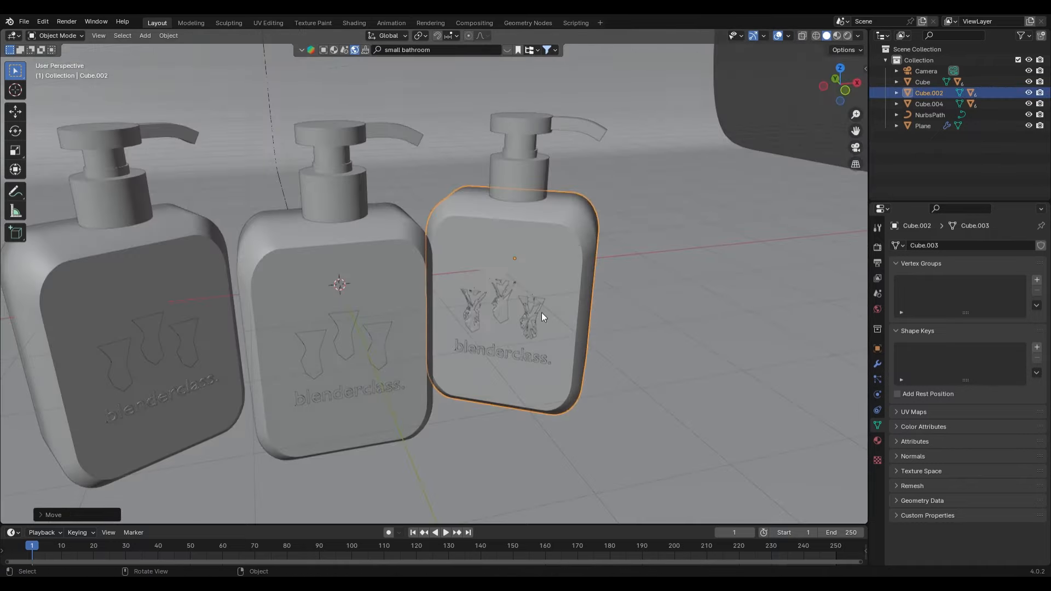
{"action": "key", "text": "z"}
{"action": "left_click", "coordinate": [543, 253]}
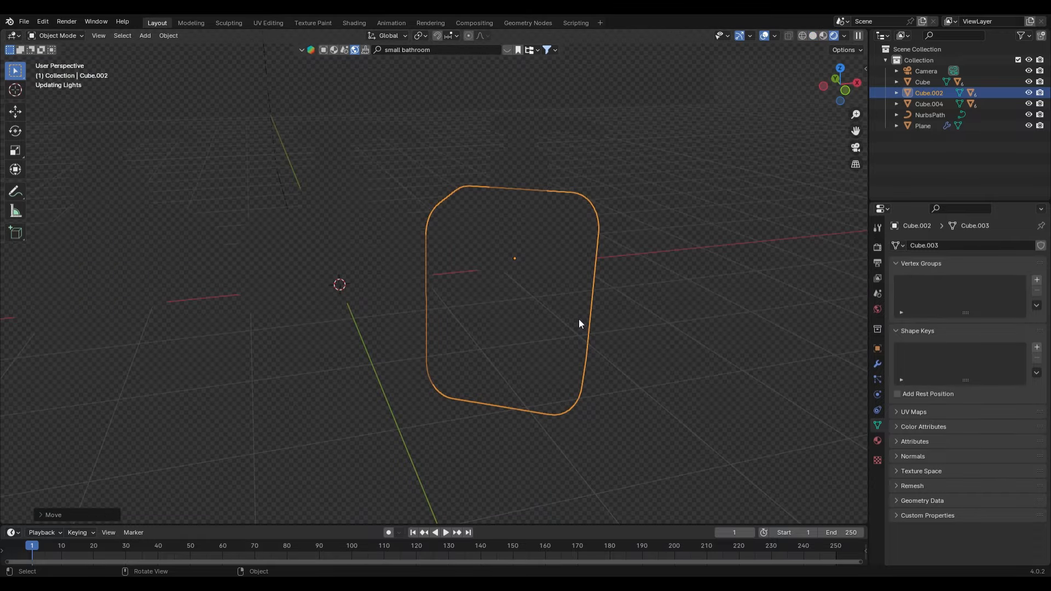
{"action": "key", "text": "g"}
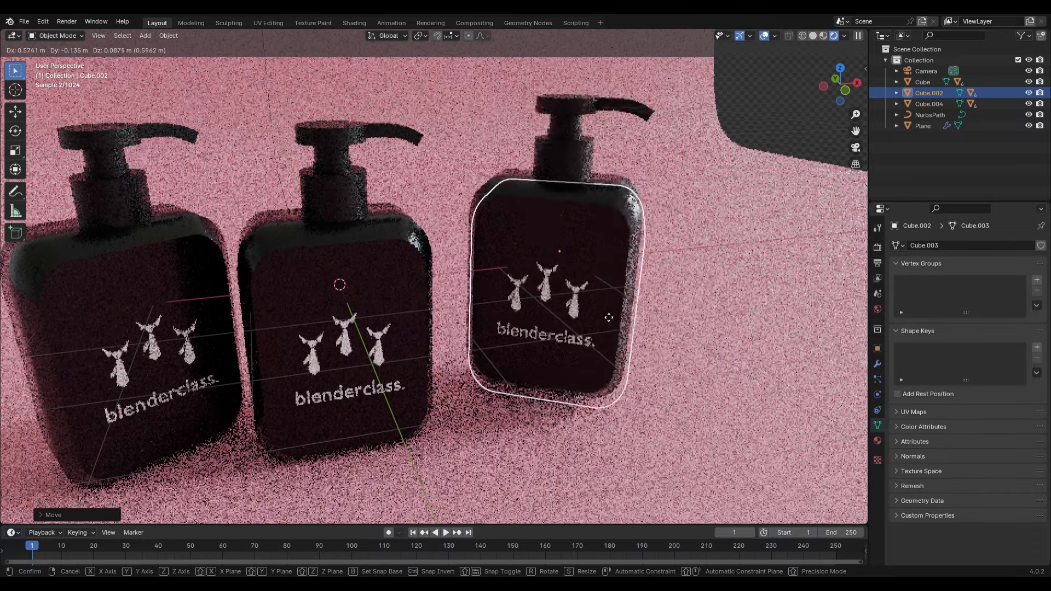
{"action": "right_click", "coordinate": [595, 308]}
{"action": "key", "text": "r"}
{"action": "key", "text": "z"}
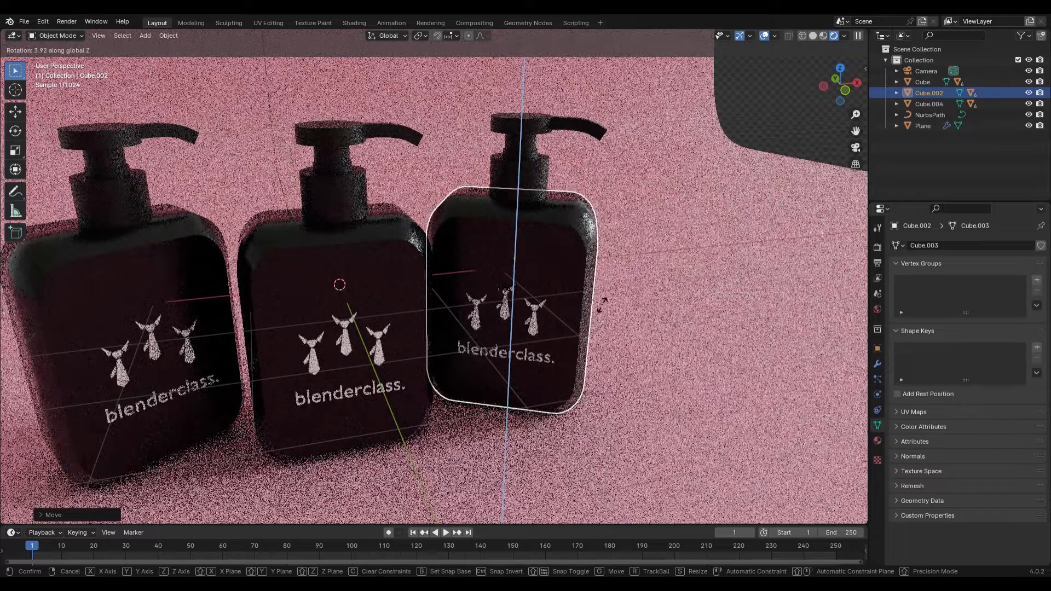
{"action": "right_click", "coordinate": [602, 304]}
- Move the right-hand bottle away from the other two and delete it together with its attached parts
{"action": "scroll", "coordinate": [581, 374], "scroll_direction": "up", "scroll_amount": 5}
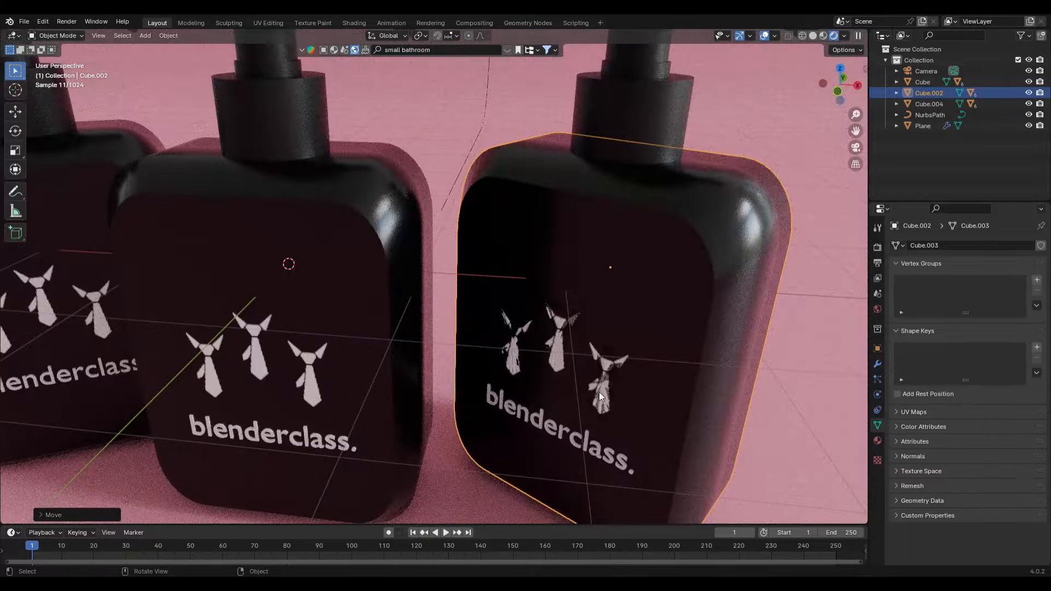
{"action": "scroll", "coordinate": [563, 378], "scroll_direction": "down", "scroll_amount": 4}
{"action": "middle_click_drag", "start_coordinate": [528, 361], "coordinate": [603, 354]}
{"action": "scroll", "coordinate": [603, 354], "scroll_direction": "down", "scroll_amount": 3}
{"action": "key", "text": "g"}
{"action": "left_click", "coordinate": [801, 212]}
{"action": "scroll", "coordinate": [591, 213], "scroll_direction": "down", "scroll_amount": 4}
{"action": "middle_click_drag", "start_coordinate": [591, 214], "coordinate": [640, 192]}
{"action": "left_click_drag", "start_coordinate": [493, 129], "coordinate": [619, 233]}
{"action": "key", "text": "Delete"}
- Select both remaining bottles with their parts by inverting a selection of backdrop, path and camera
{"action": "left_click", "coordinate": [599, 414]}
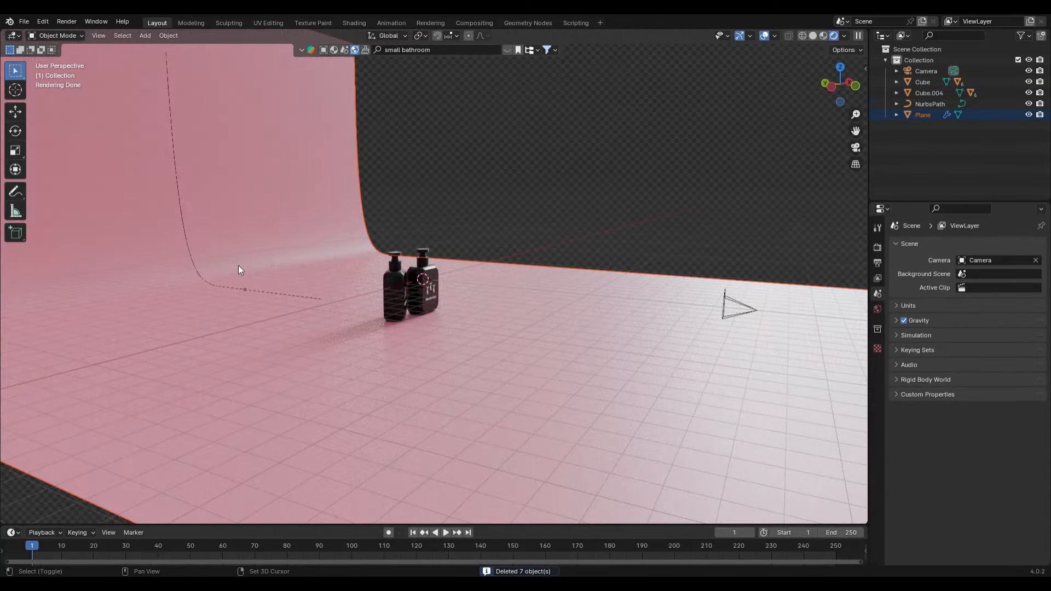
{"action": "left_click", "coordinate": [724, 300], "text": "shift"}
{"action": "scroll", "coordinate": [547, 378], "scroll_direction": "up", "scroll_amount": 8}
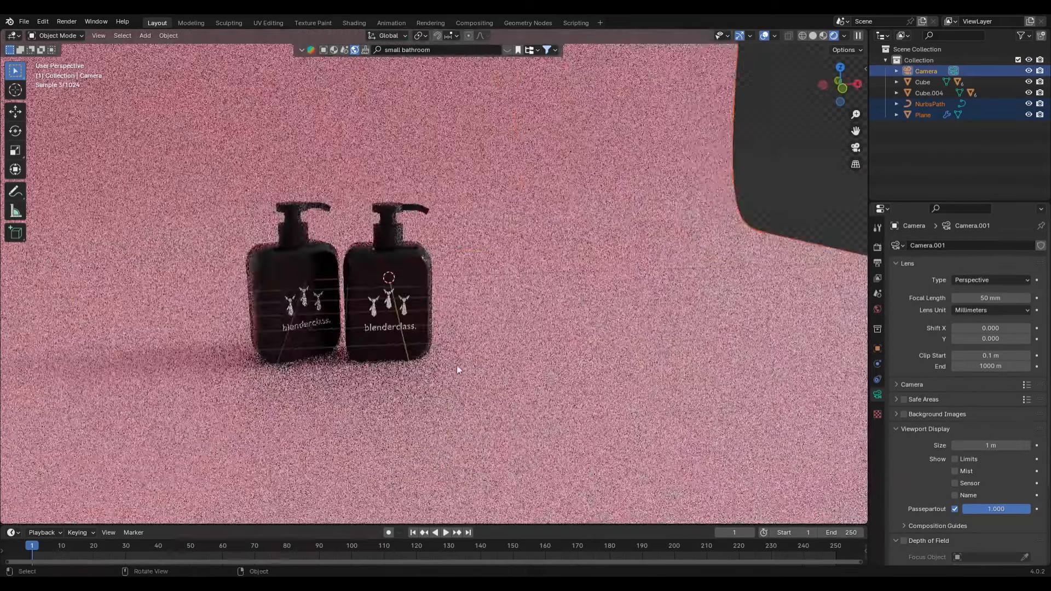
{"action": "left_click", "coordinate": [402, 340]}
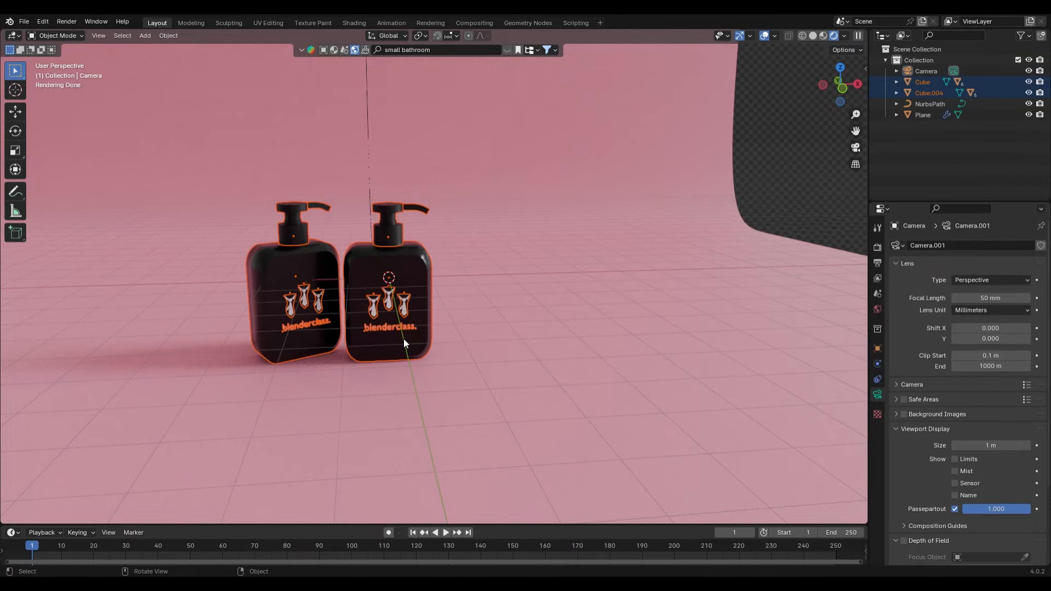
- Duplicate both bottles about 4.7 m along X and rotate the copies clockwise around Z
{"action": "key", "text": "g"}
{"action": "key", "text": "x"}
{"action": "key", "text": "Escape"}
{"action": "key", "text": "shift+d"}
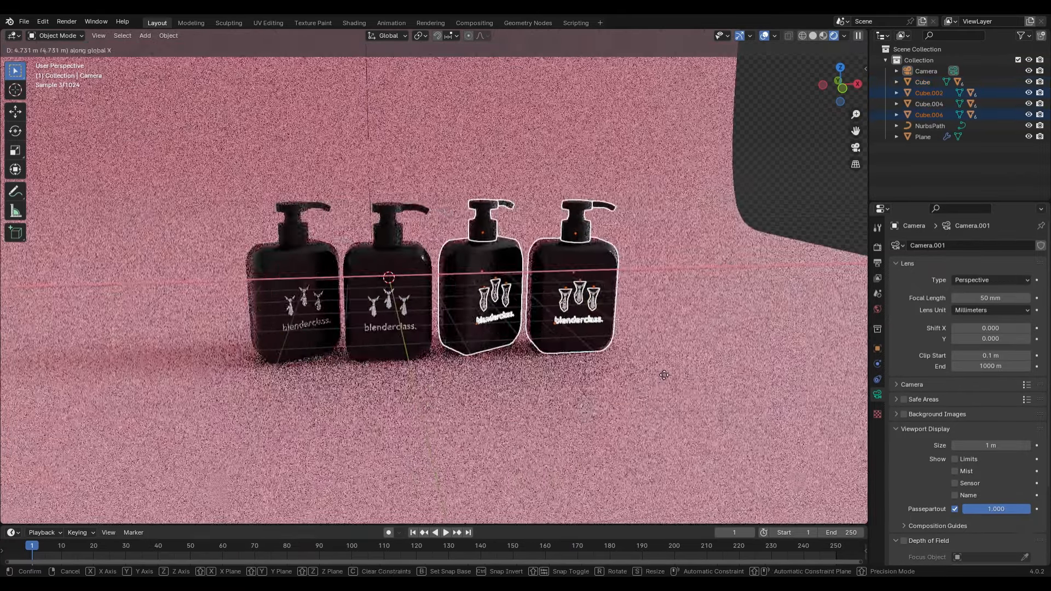
{"action": "left_click", "coordinate": [660, 371]}
{"action": "key", "text": "r"}
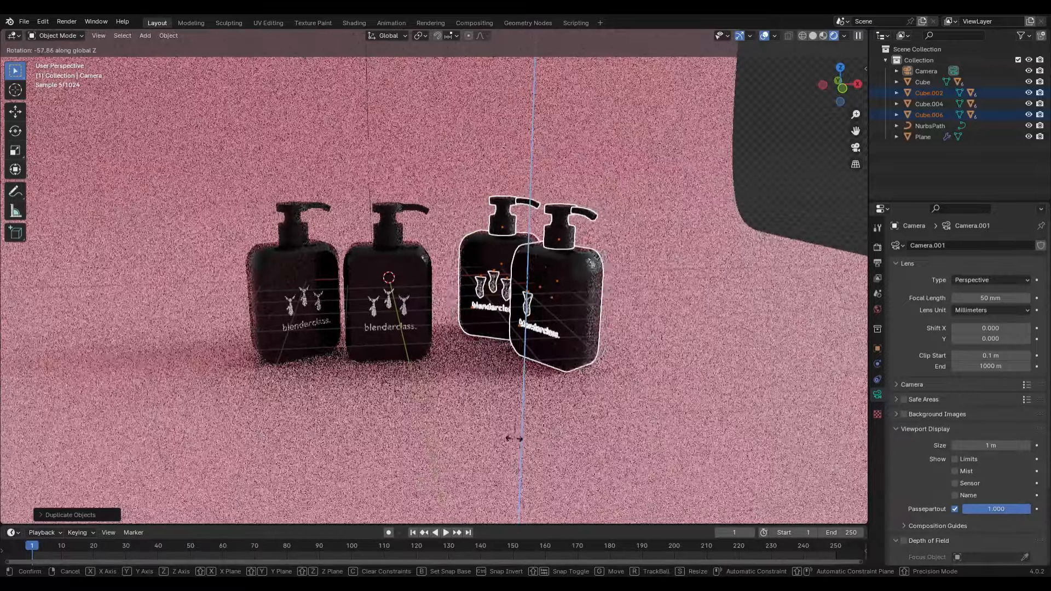
{"action": "left_click", "coordinate": [545, 444]}
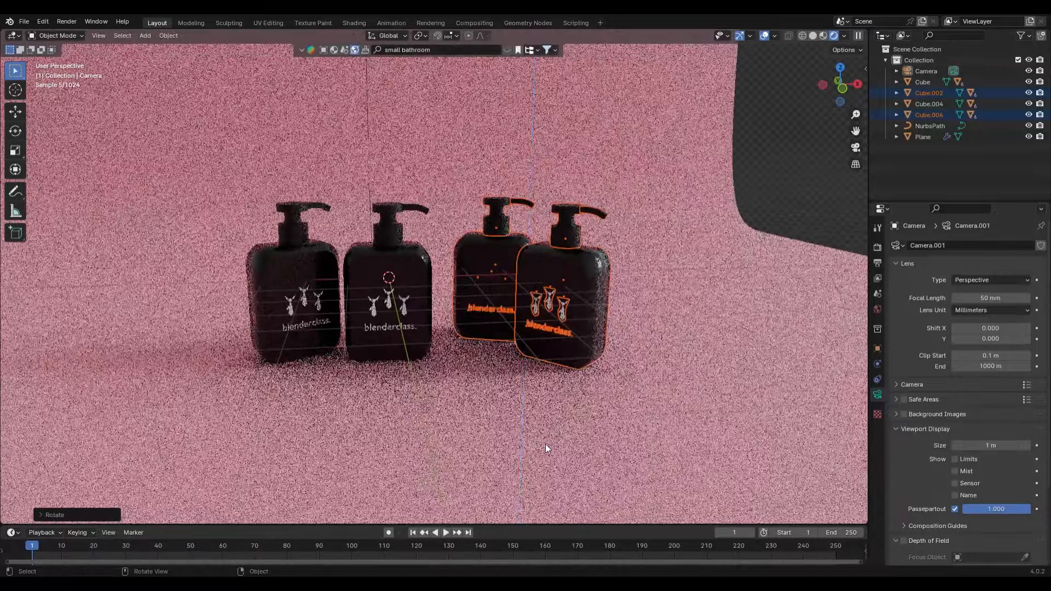
- Rotate the copied bottle nearest the centre one slightly around the Z axis
{"action": "left_click", "coordinate": [527, 330]}
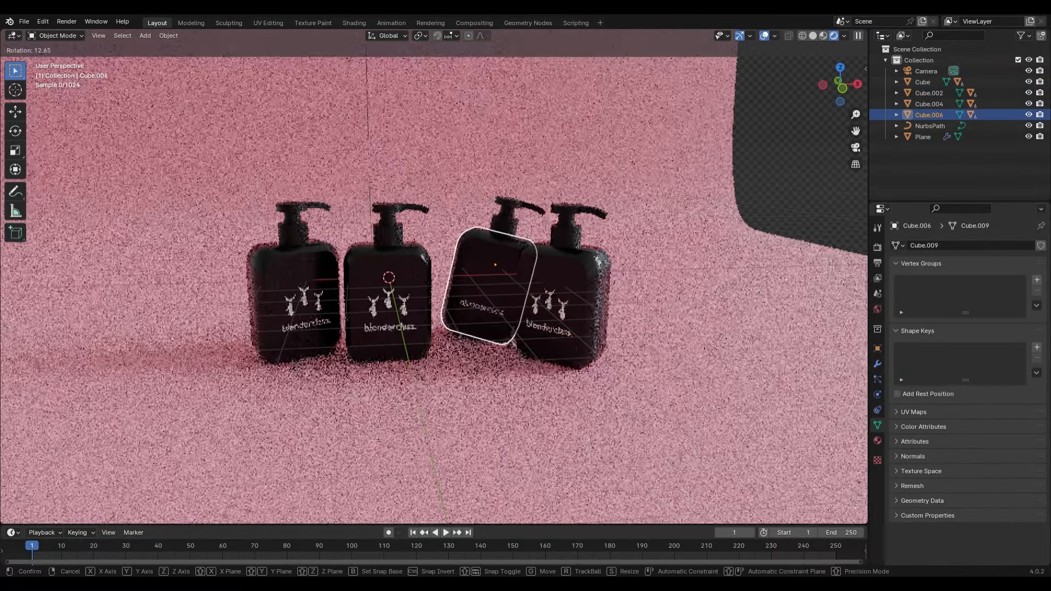
{"action": "key", "text": "x"}
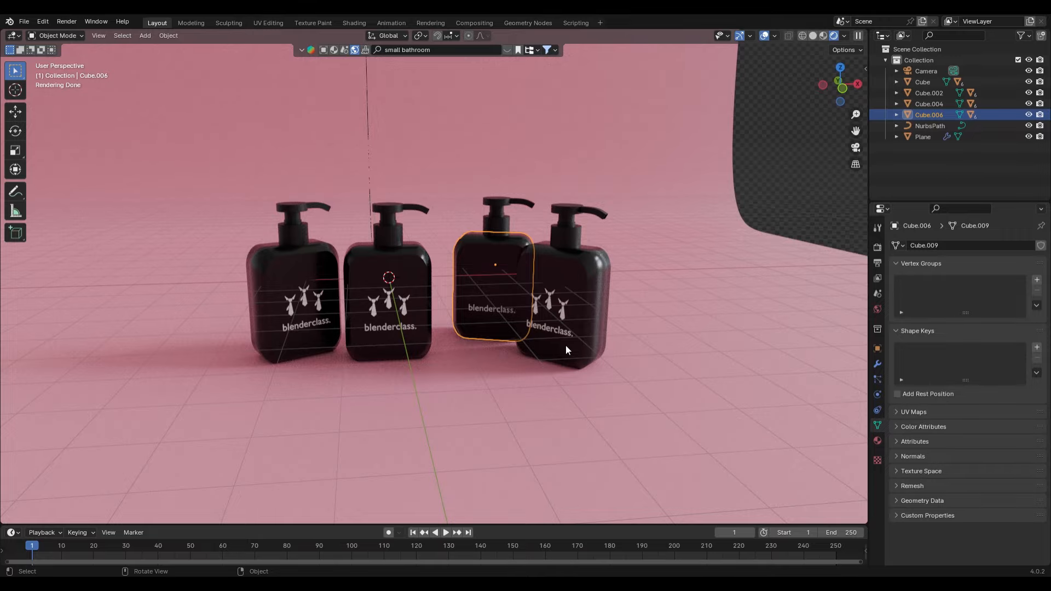
{"action": "key", "text": "r"}
{"action": "key", "text": "z"}
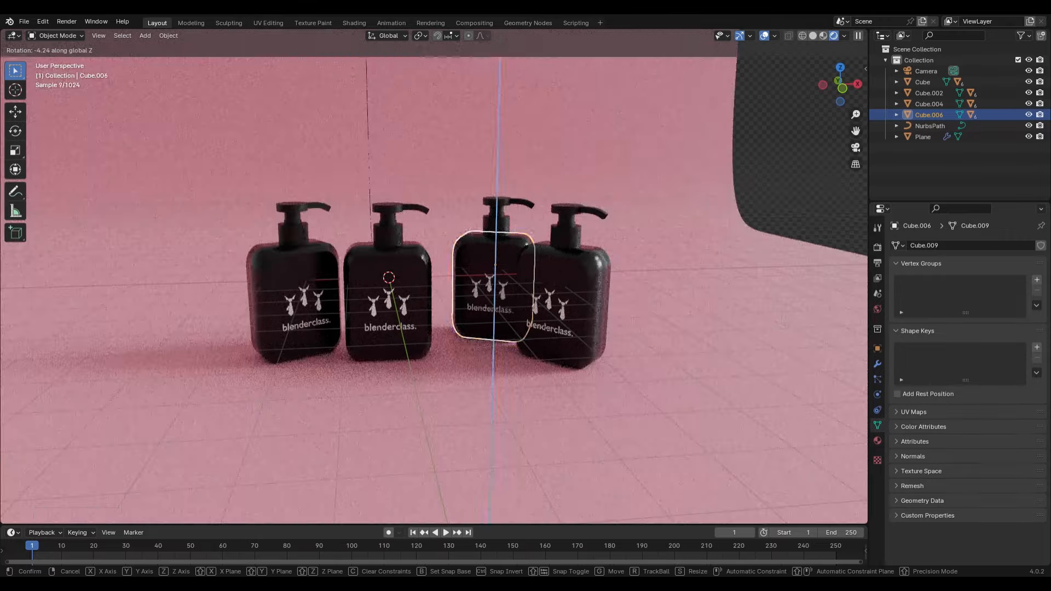
{"action": "left_click", "coordinate": [564, 350]}
- Move that copied bottle beside the centre bottle's right rear corner in top view and check it through the camera
{"action": "key", "text": "KP_7"}
{"action": "key", "text": "g"}
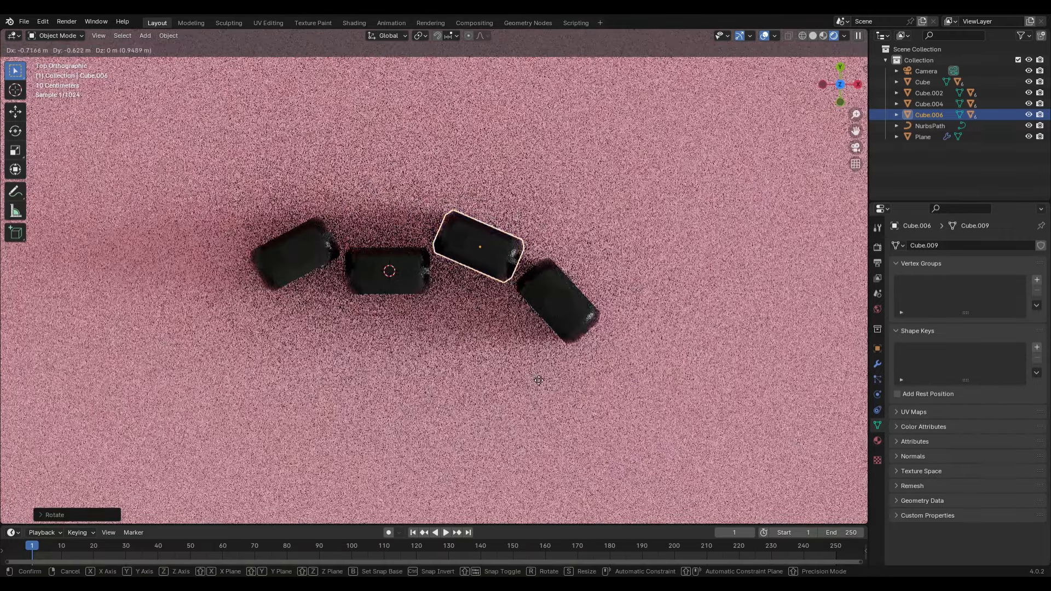
{"action": "left_click", "coordinate": [542, 382]}
{"action": "middle_click_drag", "start_coordinate": [541, 383], "coordinate": [547, 261]}
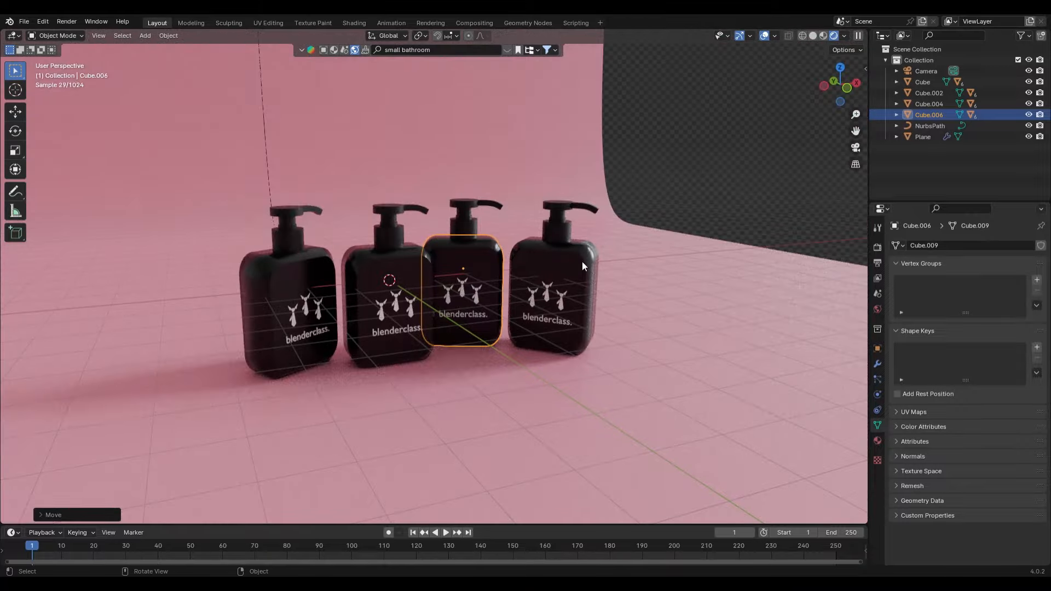
{"action": "key", "text": "KP_0"}
{"action": "scroll", "coordinate": [503, 307], "scroll_direction": "down", "scroll_amount": 2}
- Move the extra bottle copy behind the row of three in top view and clear its rotation
{"action": "middle_click_drag", "start_coordinate": [503, 307], "coordinate": [604, 293]}
{"action": "left_click", "coordinate": [604, 293]}
{"action": "key", "text": "KP_7"}
{"action": "key", "text": "g"}
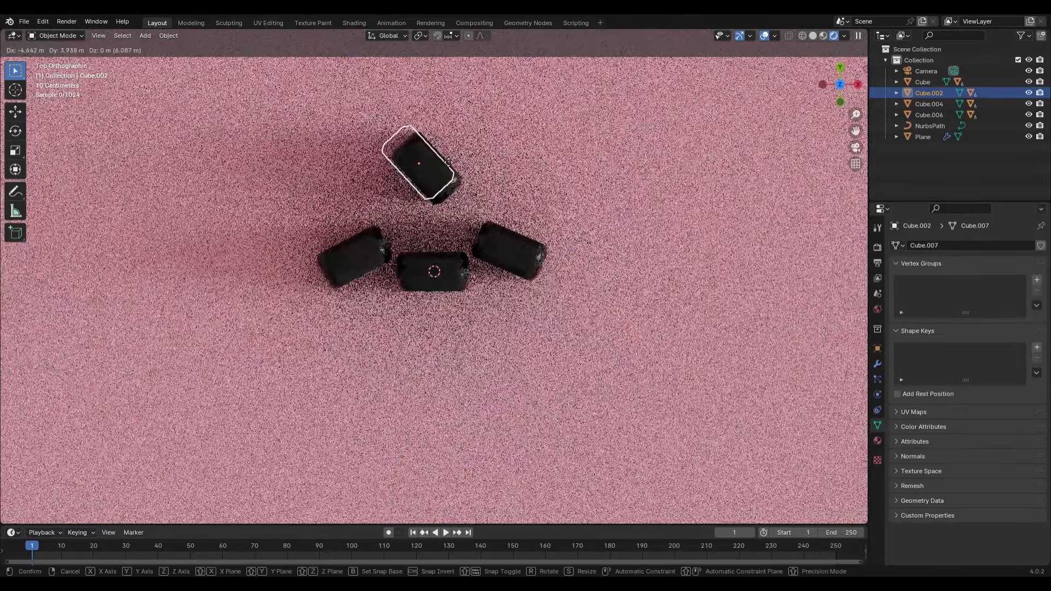
{"action": "left_click", "coordinate": [440, 150]}
{"action": "key", "text": "alt+r"}
- Enlarge the rear bottle and raise it about 1.8 m in front view so its base meets the floor
{"action": "key", "text": "s"}
{"action": "left_click", "coordinate": [546, 261]}
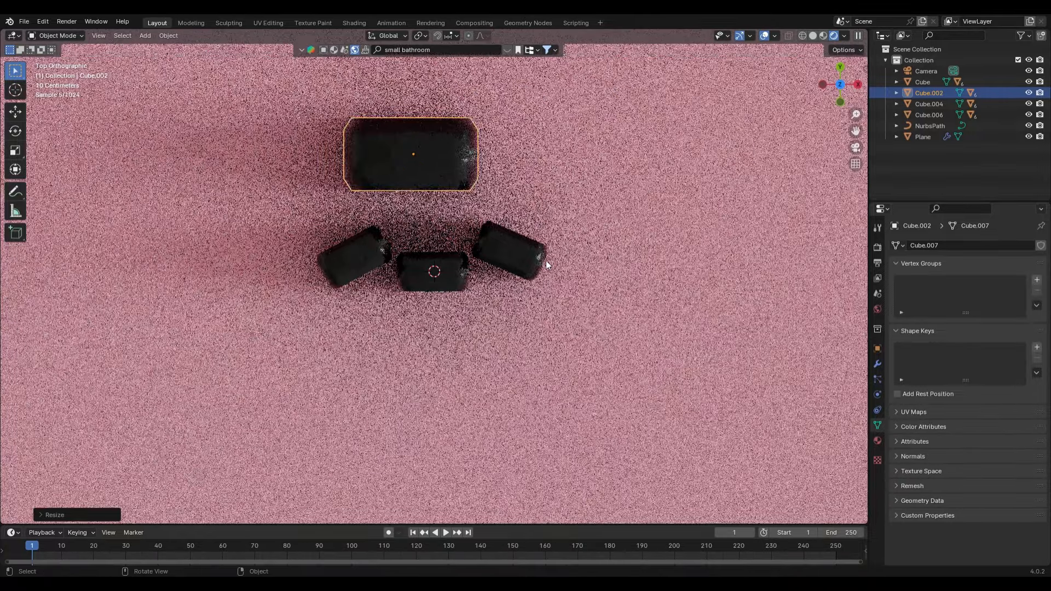
{"action": "key", "text": "KP_1"}
{"action": "key", "text": "g"}
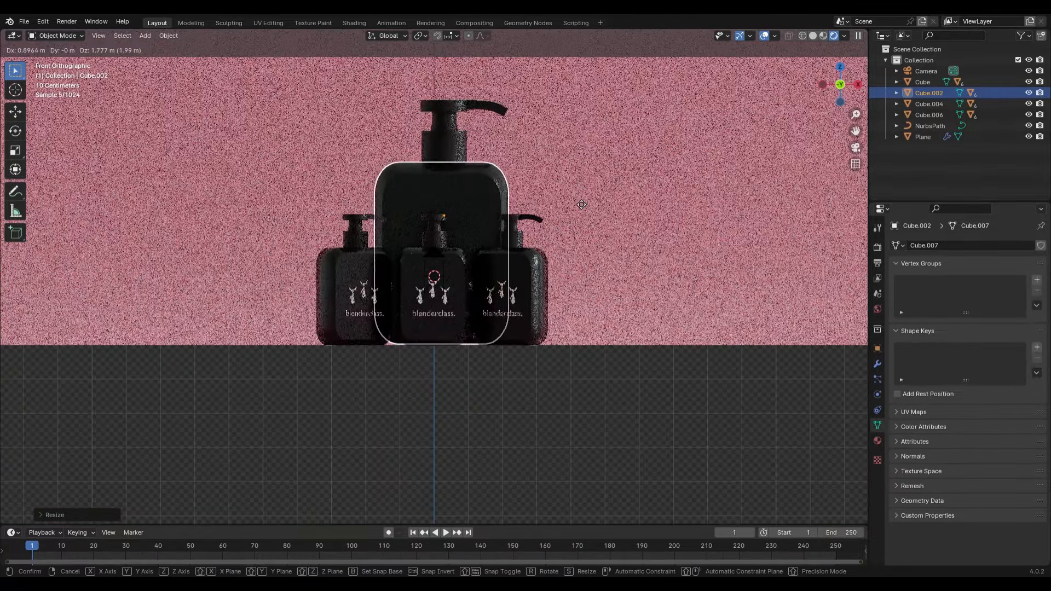
{"action": "left_click", "coordinate": [579, 205]}
{"action": "key", "text": "KP_0"}
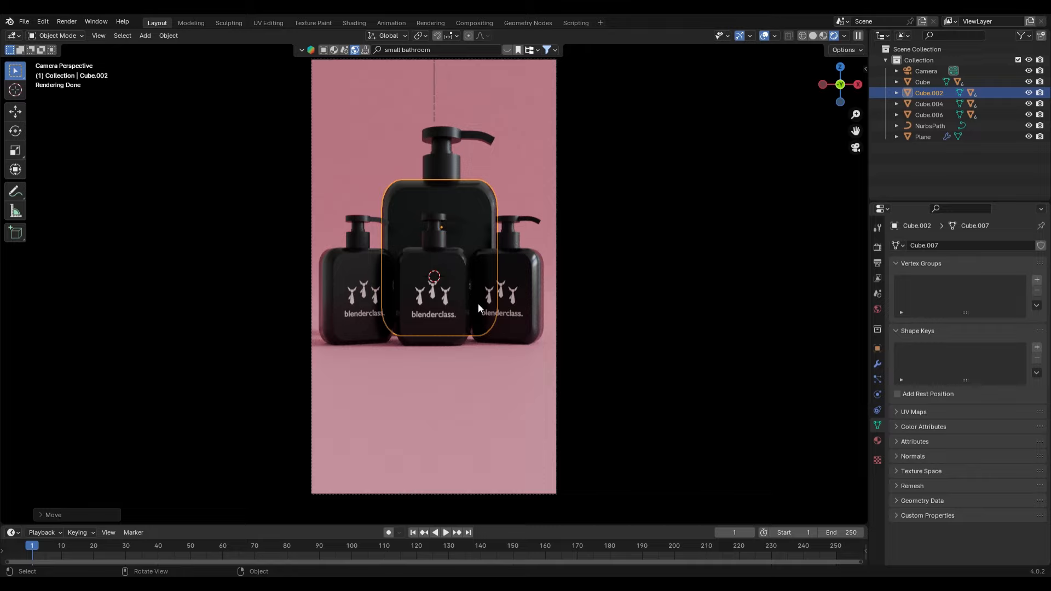
- Move the rear bottle farther back along the Y axis and scale it to more than twice its size
{"action": "key", "text": "g"}
{"action": "key", "text": "y"}
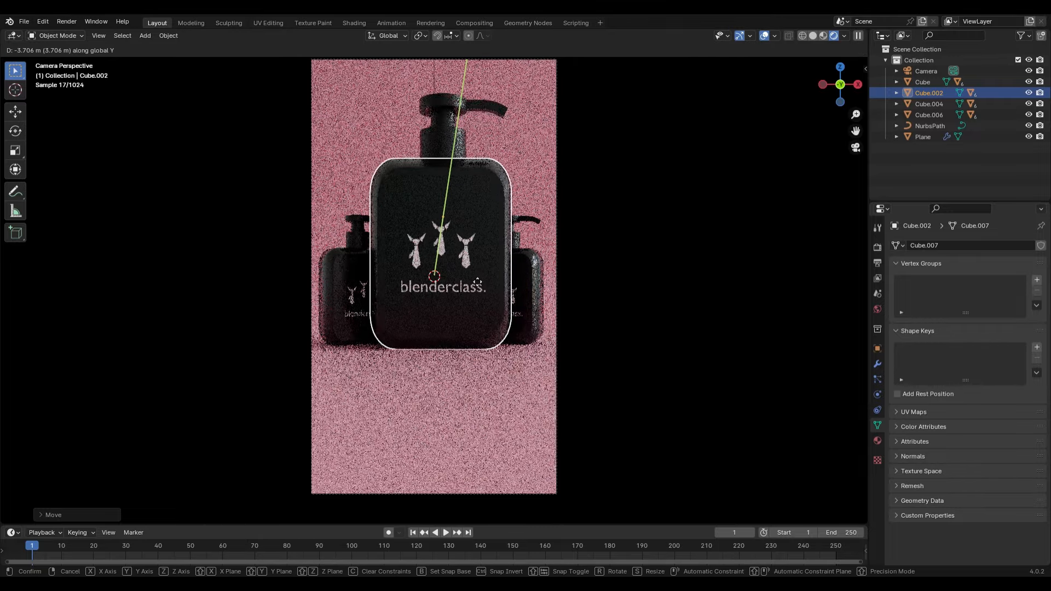
{"action": "key", "text": "z"}
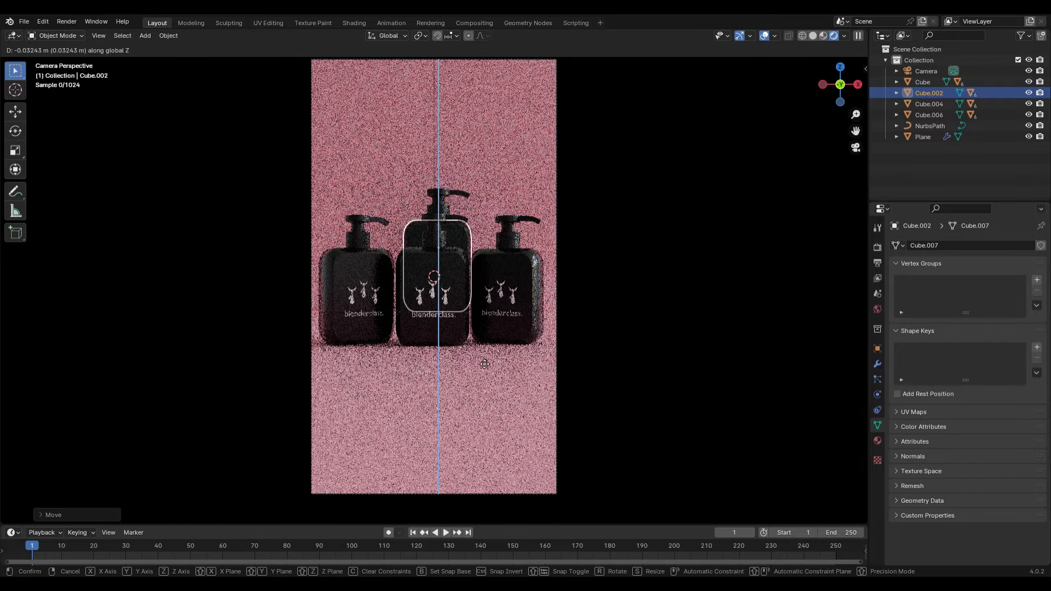
{"action": "left_click", "coordinate": [484, 364]}
{"action": "key", "text": "s"}
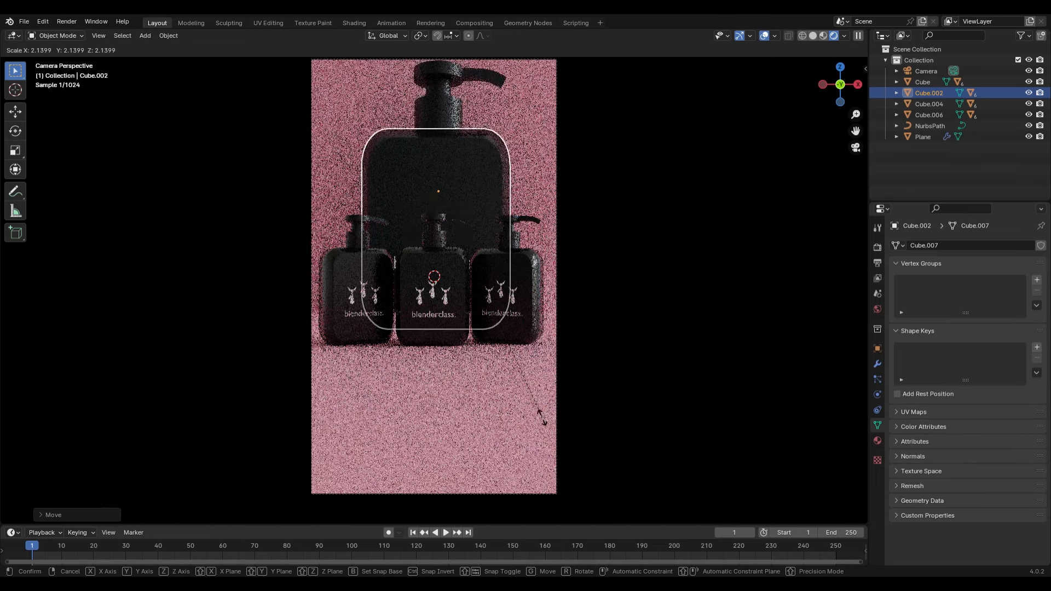
{"action": "left_click", "coordinate": [543, 427]}
- Delete the oversized rear bottle together with its parts and return to the camera view
{"action": "scroll", "coordinate": [543, 428], "scroll_direction": "down", "scroll_amount": 5}
{"action": "left_click_drag", "start_coordinate": [543, 428], "coordinate": [468, 362]}
{"action": "middle_click_drag", "start_coordinate": [468, 363], "coordinate": [471, 361]}
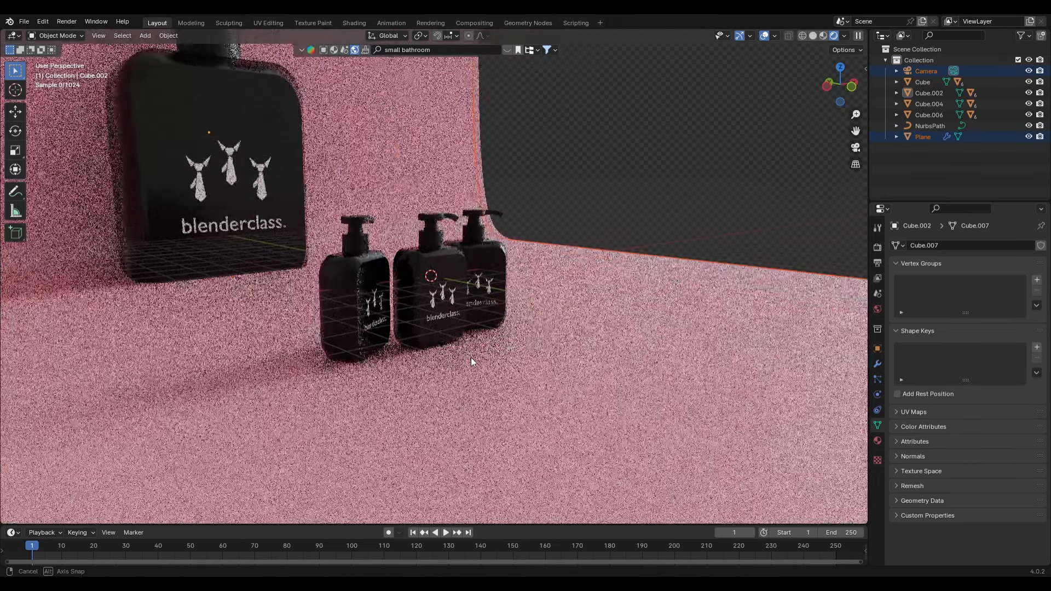
{"action": "left_click", "coordinate": [166, 227]}
{"action": "scroll", "coordinate": [303, 314], "scroll_direction": "down", "scroll_amount": 8}
{"action": "key", "text": "g"}
{"action": "left_click", "coordinate": [547, 229]}
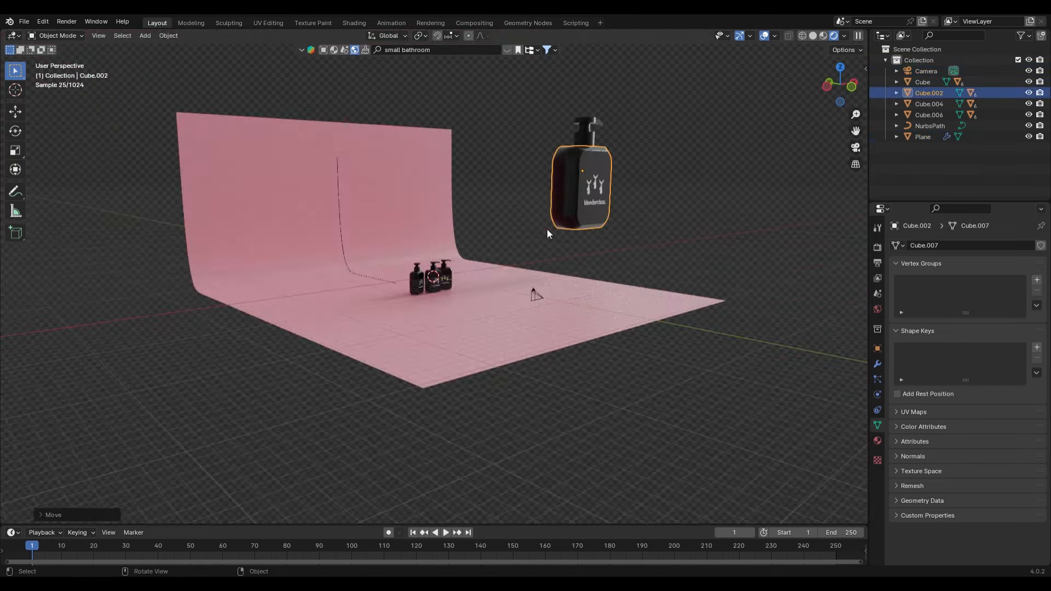
{"action": "key", "text": "Delete"}
{"action": "key", "text": "KP_0"}
- Raise all three bottles together about 1.4 m along the Z axis
{"action": "scroll", "coordinate": [474, 383], "scroll_direction": "up", "scroll_amount": 1}
{"action": "scroll", "coordinate": [470, 328], "scroll_direction": "down", "scroll_amount": 1}
{"action": "scroll", "coordinate": [470, 324], "scroll_direction": "down", "scroll_amount": 2}
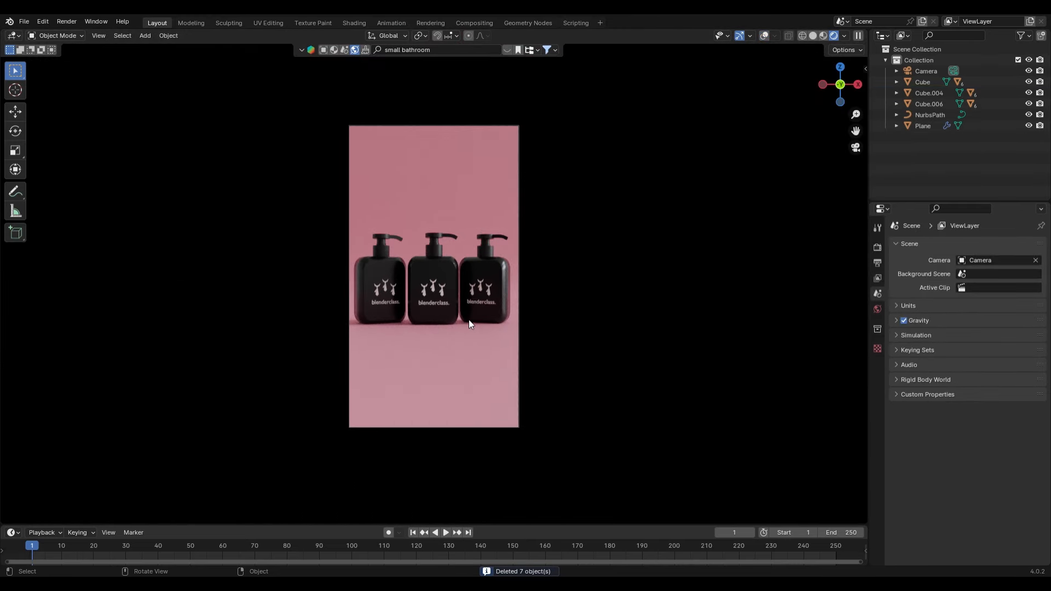
{"action": "scroll", "coordinate": [468, 320], "scroll_direction": "up", "scroll_amount": 1}
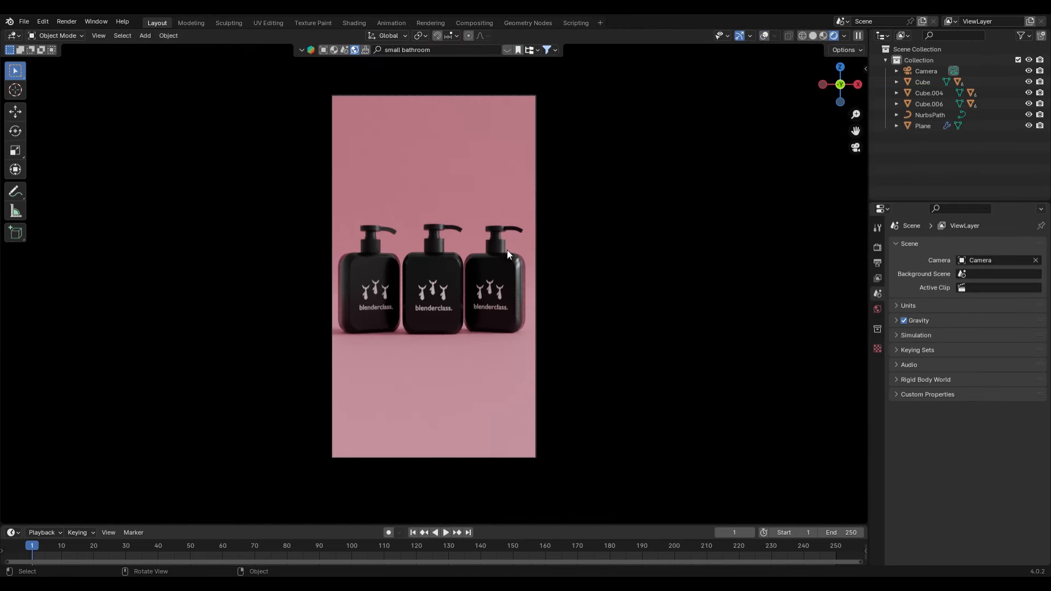
{"action": "scroll", "coordinate": [498, 247], "scroll_direction": "up", "scroll_amount": 1}
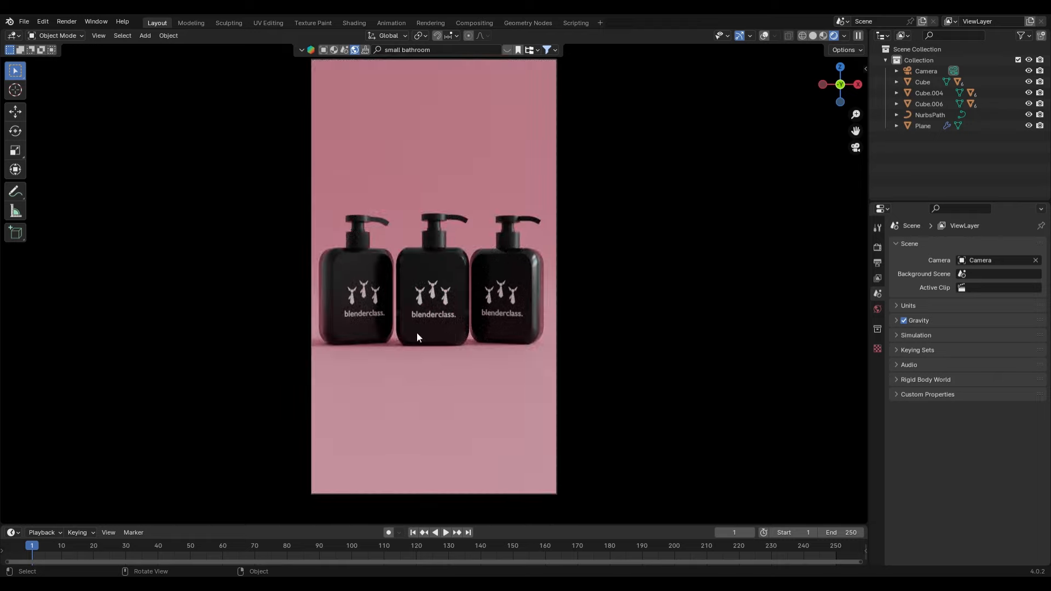
{"action": "left_click", "coordinate": [431, 340]}
{"action": "left_click", "coordinate": [363, 334], "text": "shift"}
{"action": "left_click", "coordinate": [517, 331], "text": "shift"}
{"action": "key", "text": "g"}
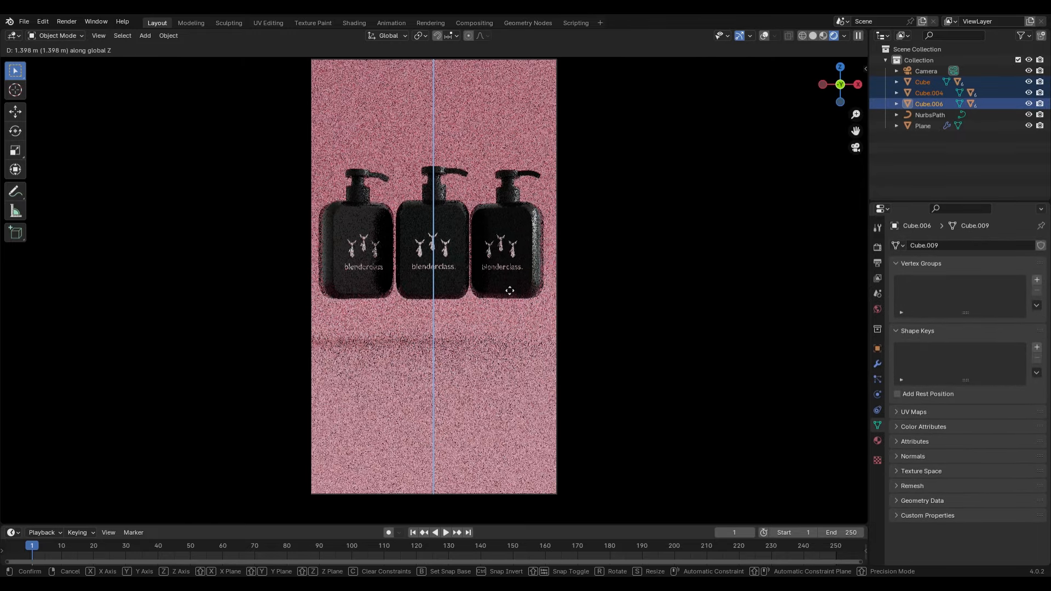
{"action": "left_click", "coordinate": [468, 297]}
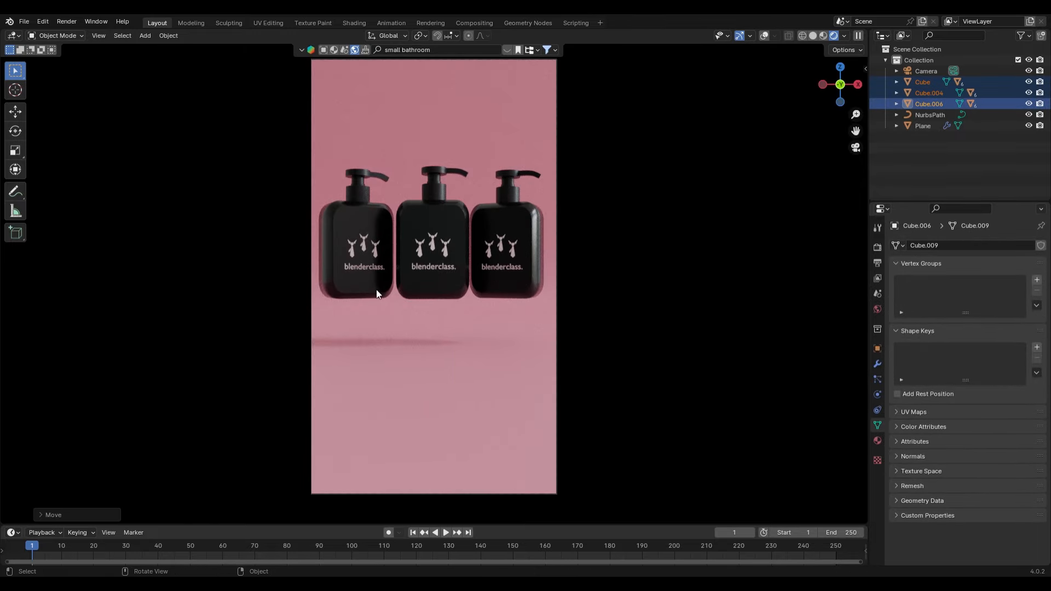
- Lower the two outer bottles about 0.5 m along the Z axis
{"action": "left_click", "coordinate": [382, 292]}
{"action": "left_click", "coordinate": [491, 292], "text": "shift"}
{"action": "key", "text": "g"}
{"action": "key", "text": "z"}
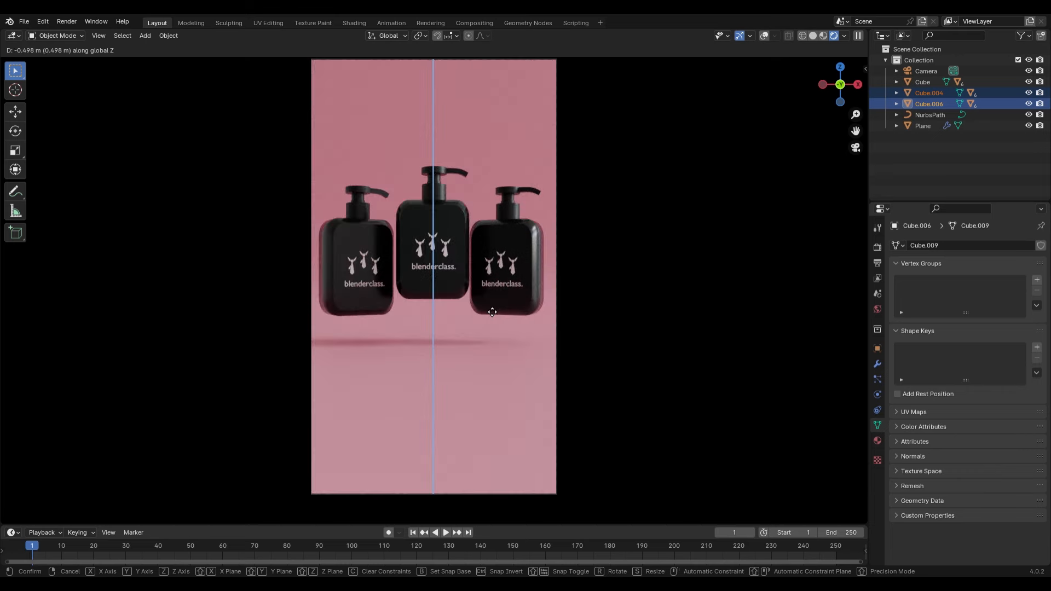
{"action": "left_click", "coordinate": [491, 312]}
- Add a cylinder and widen it horizontally, keeping its height, until it is wider than the centre bottle
{"action": "key", "text": "shift+a"}
{"action": "mouse_move", "coordinate": [387, 187]}
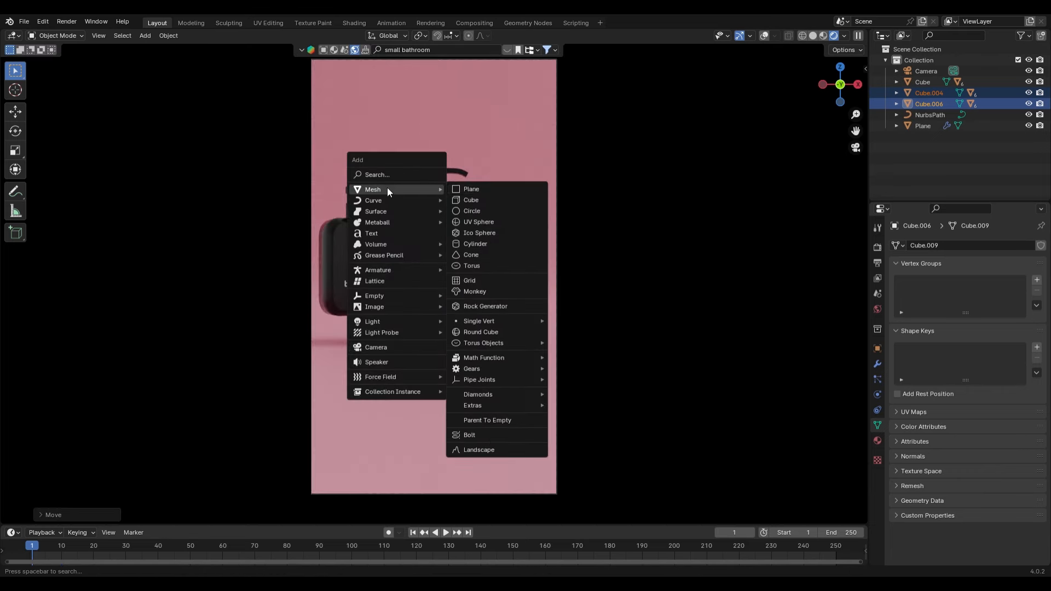
{"action": "left_click", "coordinate": [476, 244]}
{"action": "key", "text": "s"}
{"action": "key", "text": "shift+z"}
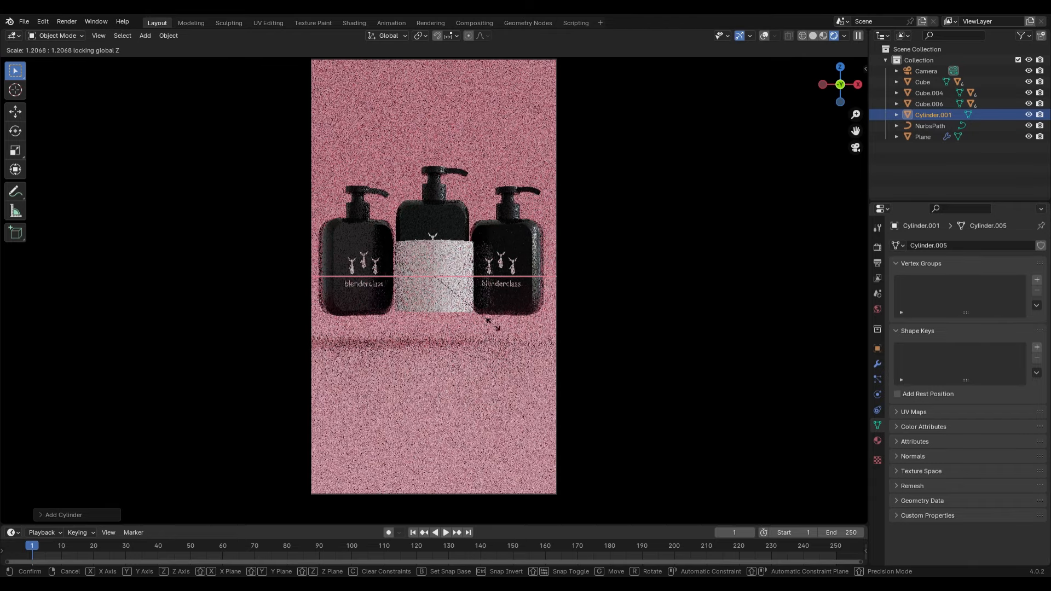
{"action": "left_click", "coordinate": [489, 331]}
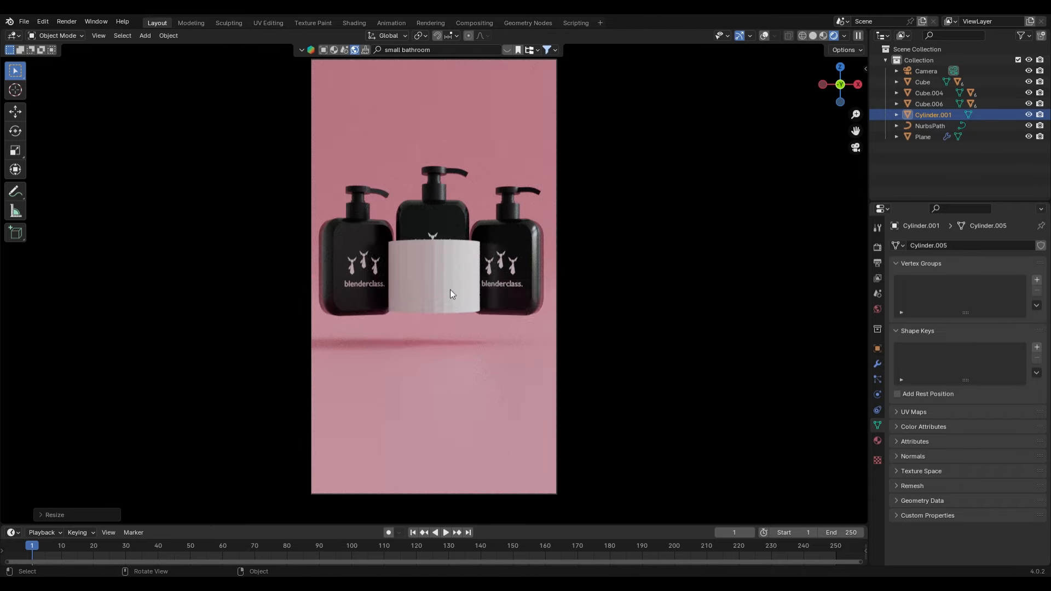
- Shade the cylinder smooth and lower it about 1.6 m along Z to form a pedestal beneath the centre bottle
{"action": "right_click", "coordinate": [449, 287]}
{"action": "left_click", "coordinate": [408, 252]}
{"action": "key", "text": "g"}
{"action": "key", "text": "z"}
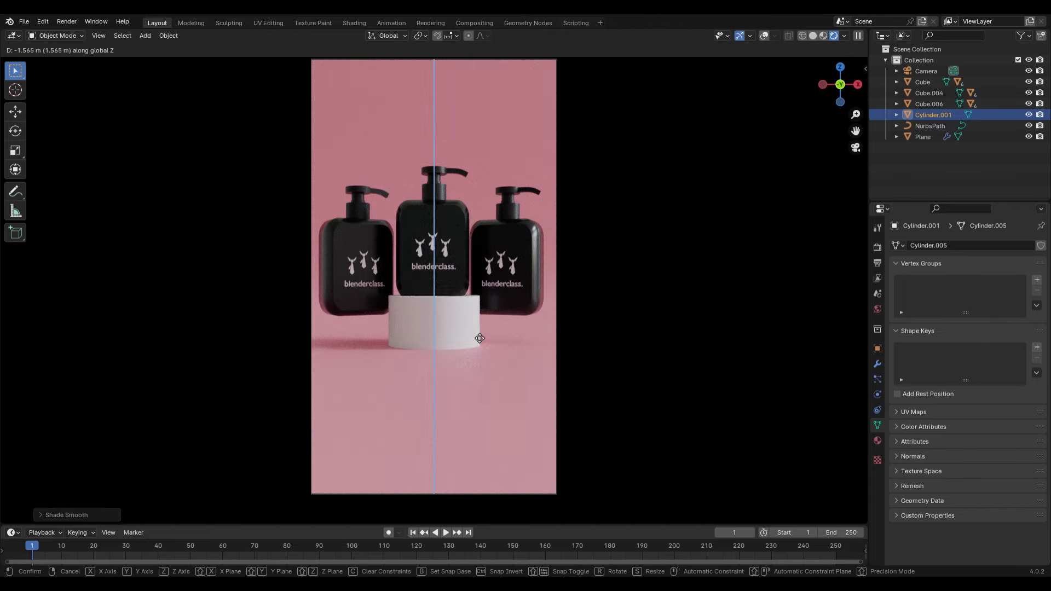
{"action": "left_click", "coordinate": [481, 342]}
- Narrow the pedestal horizontally to about 0.9 of its width without changing its height
{"action": "middle_click_drag", "start_coordinate": [481, 342], "coordinate": [458, 343]}
{"action": "scroll", "coordinate": [495, 350], "scroll_direction": "up", "scroll_amount": 6}
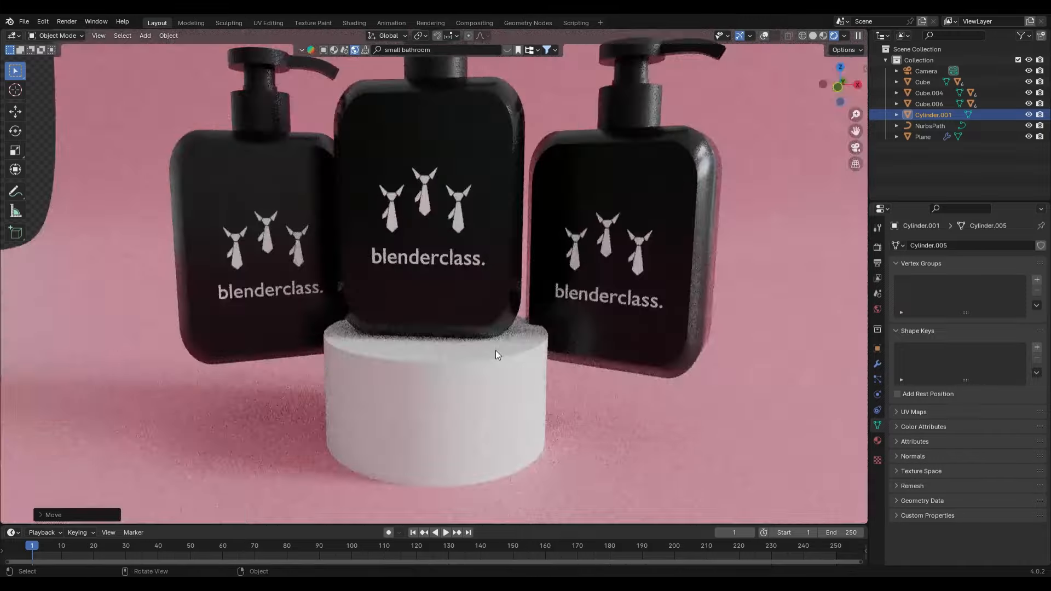
{"action": "key", "text": "s"}
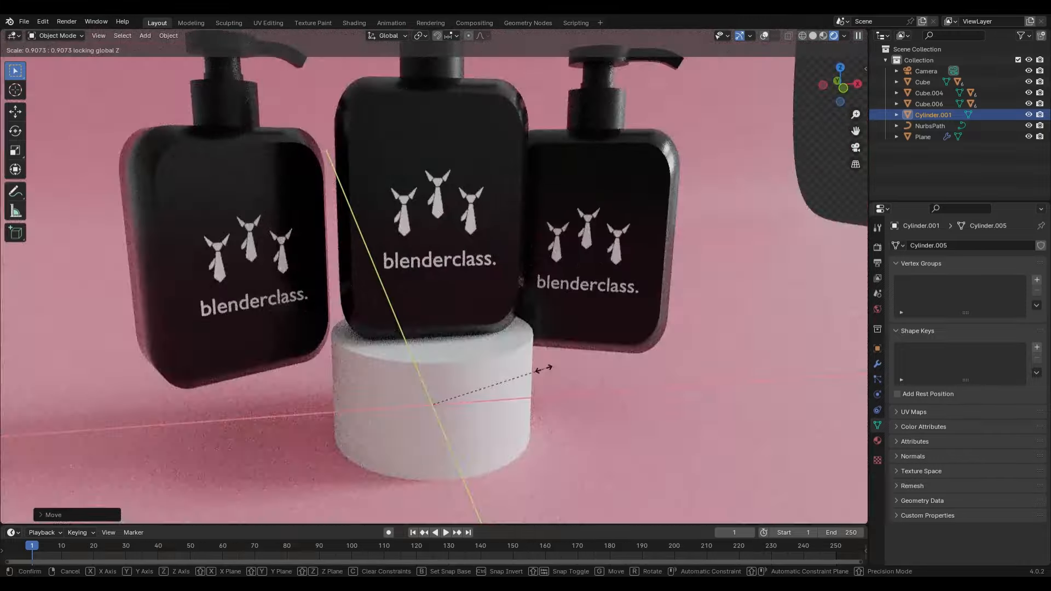
{"action": "left_click", "coordinate": [534, 369]}
- Move the right bottle outward along the X axis, away from the centre bottle
{"action": "middle_click_drag", "start_coordinate": [534, 368], "coordinate": [612, 306]}
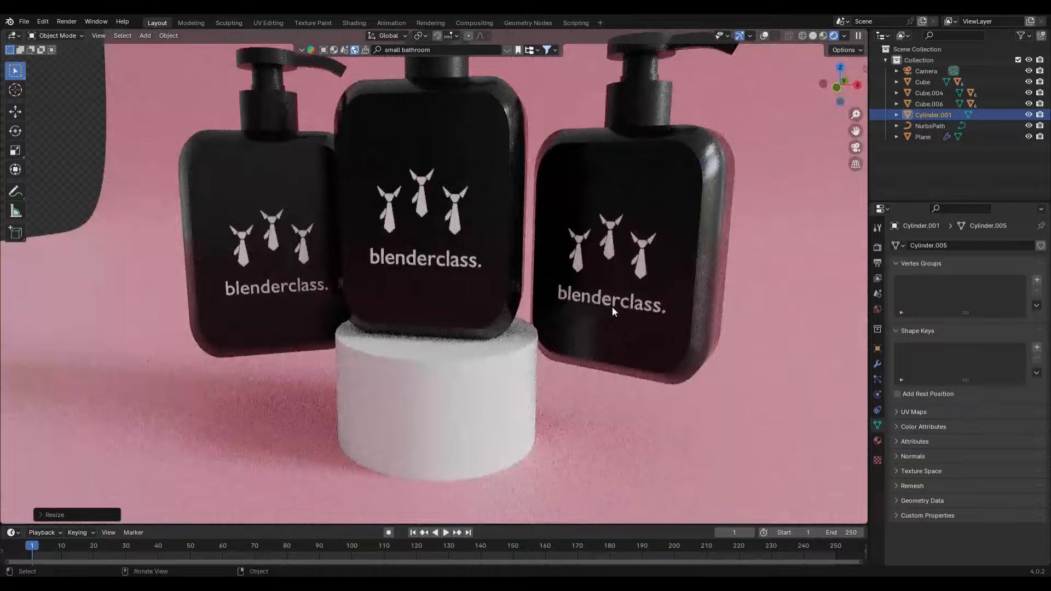
{"action": "left_click", "coordinate": [683, 175]}
{"action": "key", "text": "g"}
{"action": "key", "text": "x"}
{"action": "left_click", "coordinate": [704, 180]}
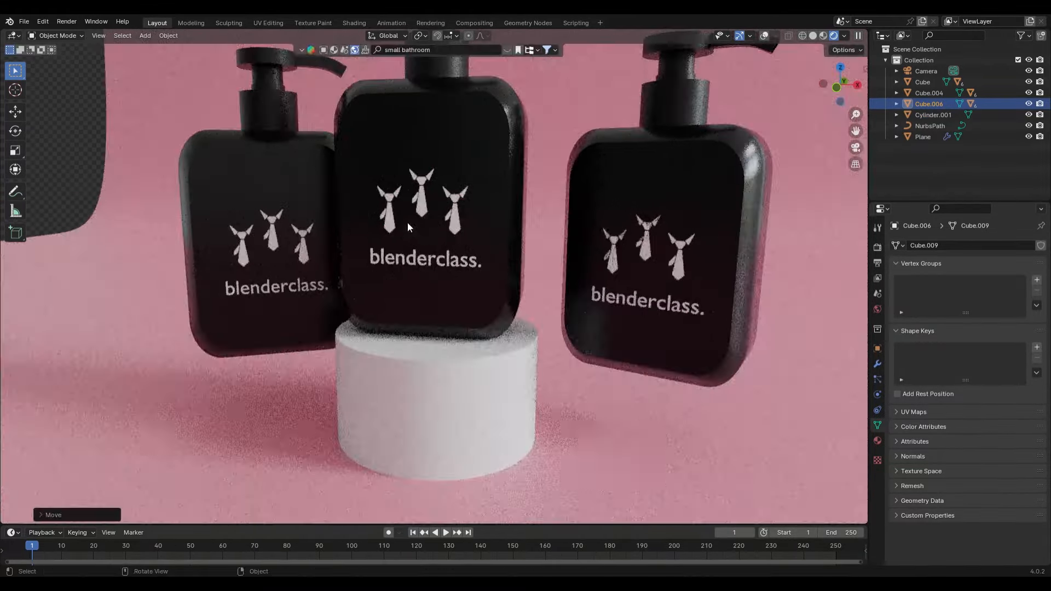
{"action": "middle_click_drag", "start_coordinate": [408, 222], "coordinate": [435, 219]}
- Duplicate the centre pedestal along the X axis so the copy stands below the right bottle
{"action": "left_click", "coordinate": [456, 377]}
{"action": "key", "text": "shift+d"}
{"action": "key", "text": "x"}
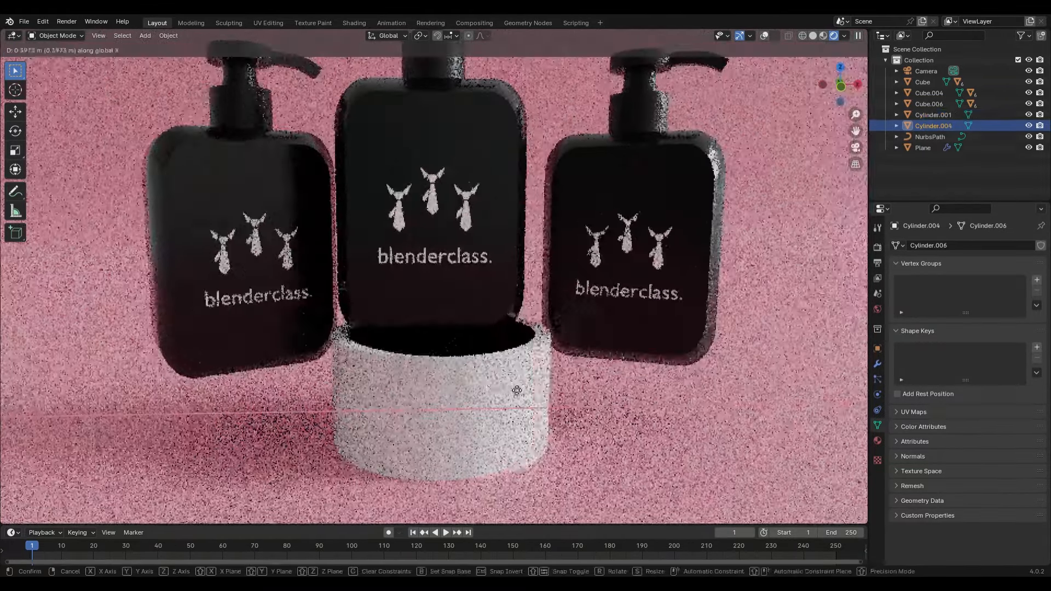
{"action": "left_click", "coordinate": [672, 390]}
- Lower the copied pedestal about 0.46 m along Z in front view so its top meets the right bottle's base
{"action": "key", "text": "KP_1"}
{"action": "scroll", "coordinate": [672, 389], "scroll_direction": "up", "scroll_amount": 2}
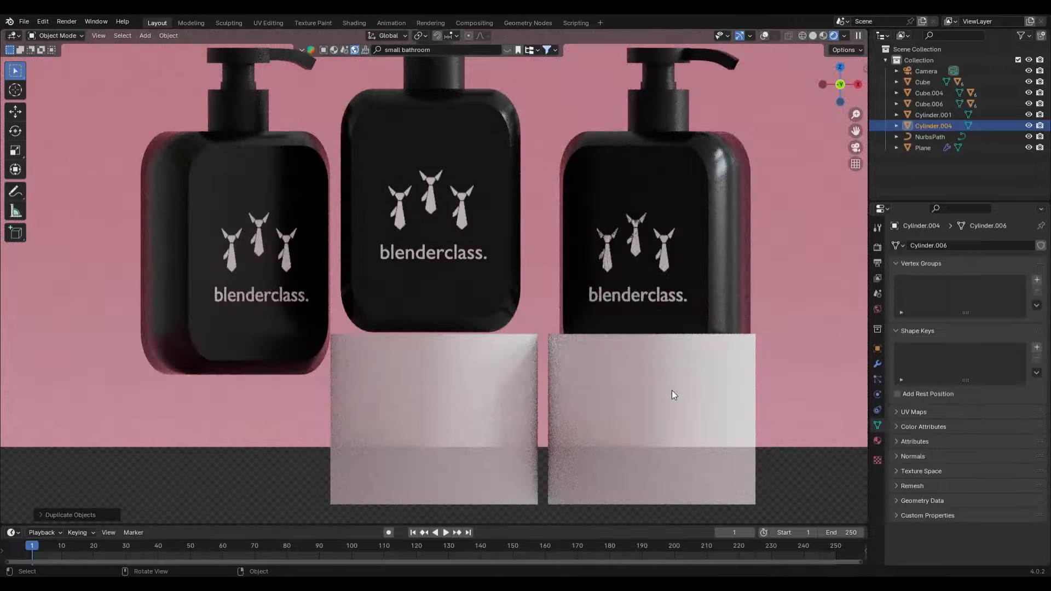
{"action": "key", "text": "g"}
{"action": "key", "text": "z"}
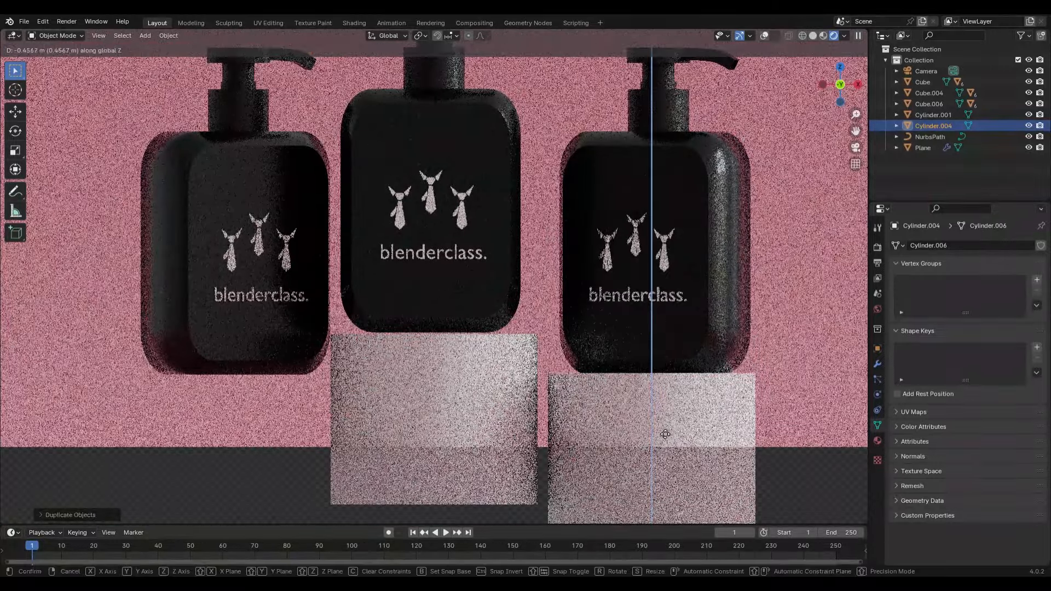
{"action": "left_click", "coordinate": [665, 434]}
- Move the copied pedestal back about 0.53 m in top view to centre it under the right bottle
{"action": "middle_click_drag", "start_coordinate": [599, 399], "coordinate": [615, 428]}
{"action": "key", "text": "KP_7"}
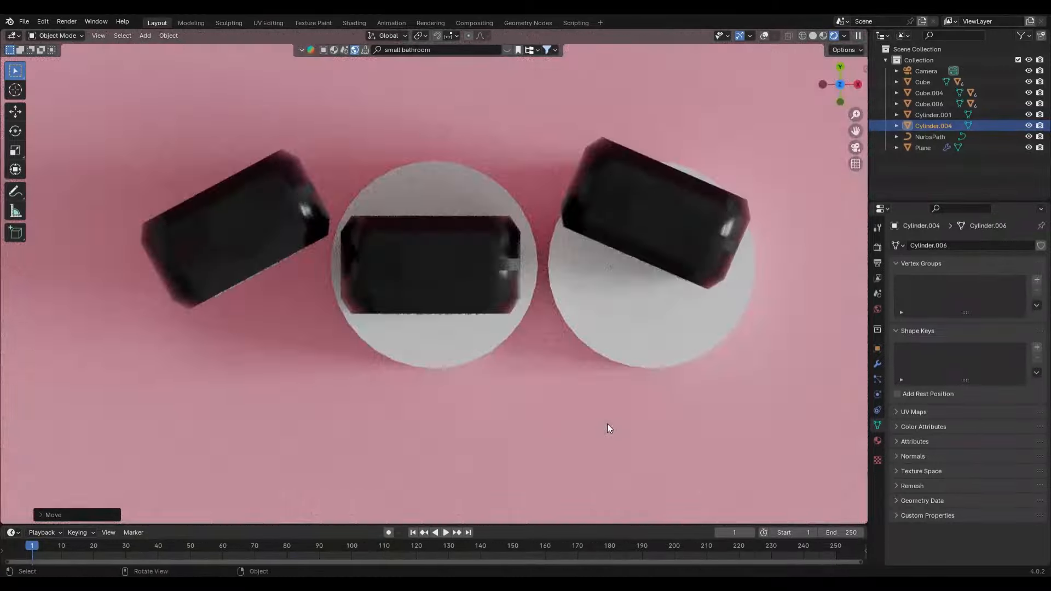
{"action": "key", "text": "g"}
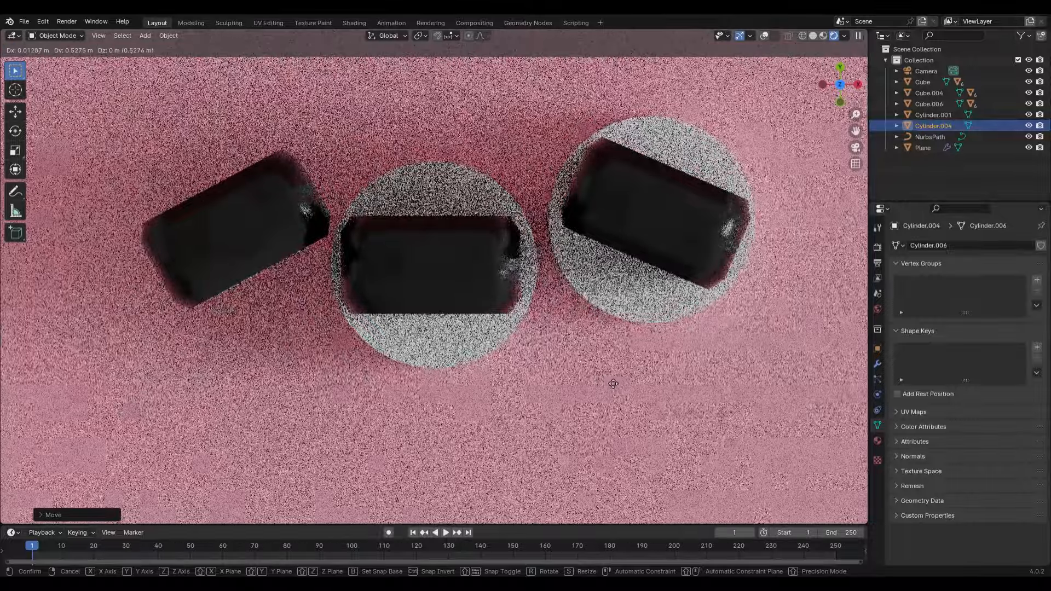
{"action": "left_click", "coordinate": [608, 379]}
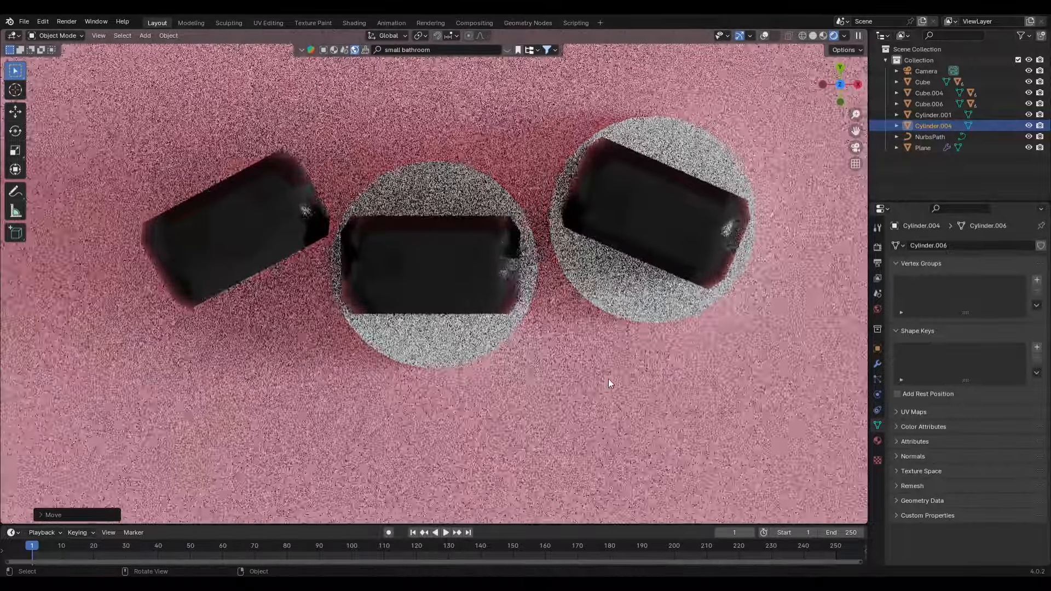
- Duplicate the right pedestal about 5 m along negative X and nudge the copy into place under the left bottle
{"action": "key", "text": "shift+d"}
{"action": "key", "text": "x"}
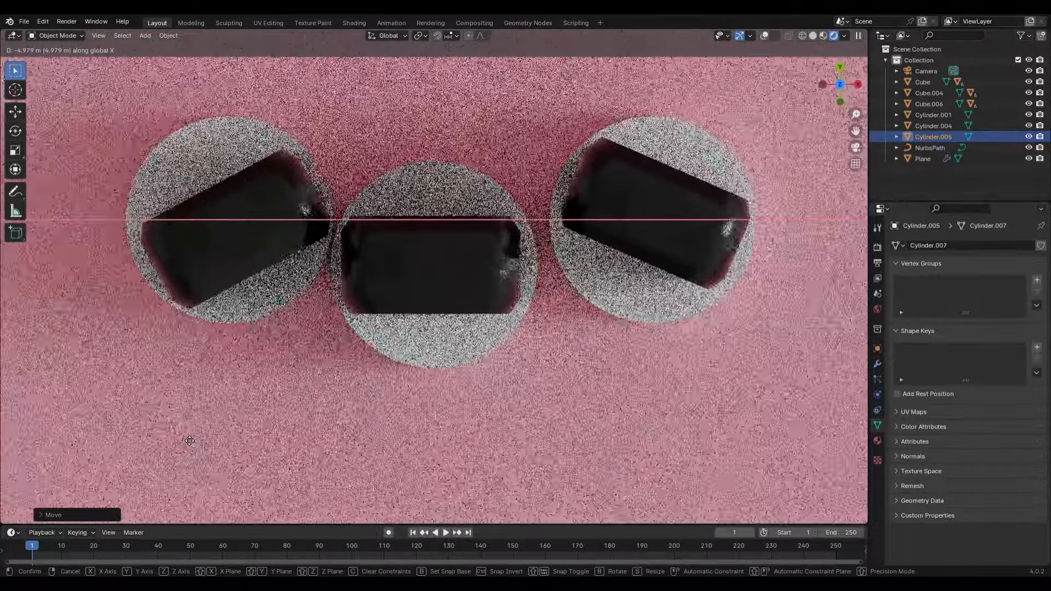
{"action": "left_click", "coordinate": [189, 440]}
{"action": "key", "text": "g"}
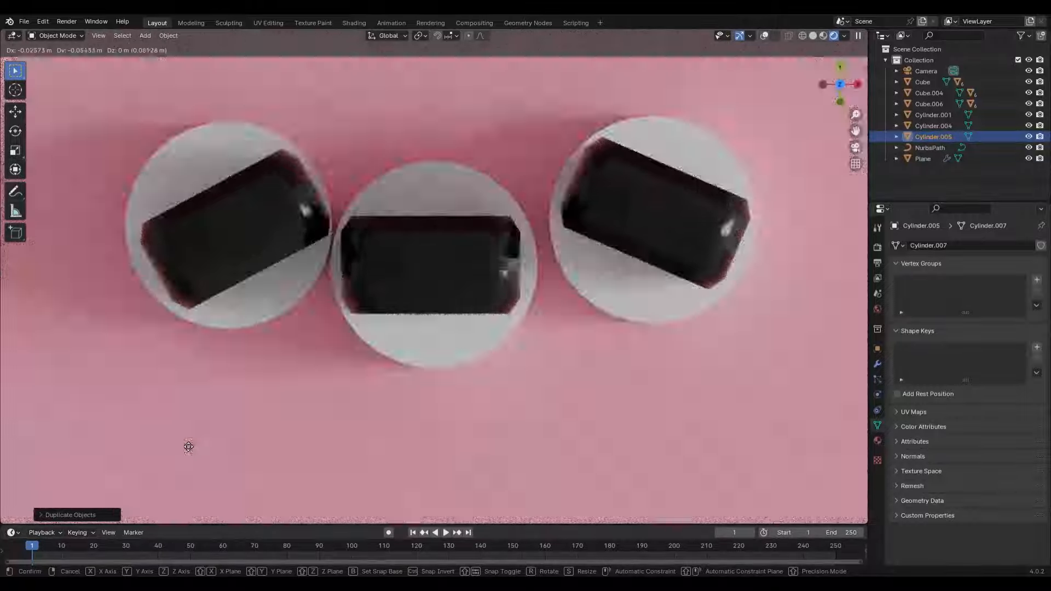
{"action": "left_click", "coordinate": [187, 444]}
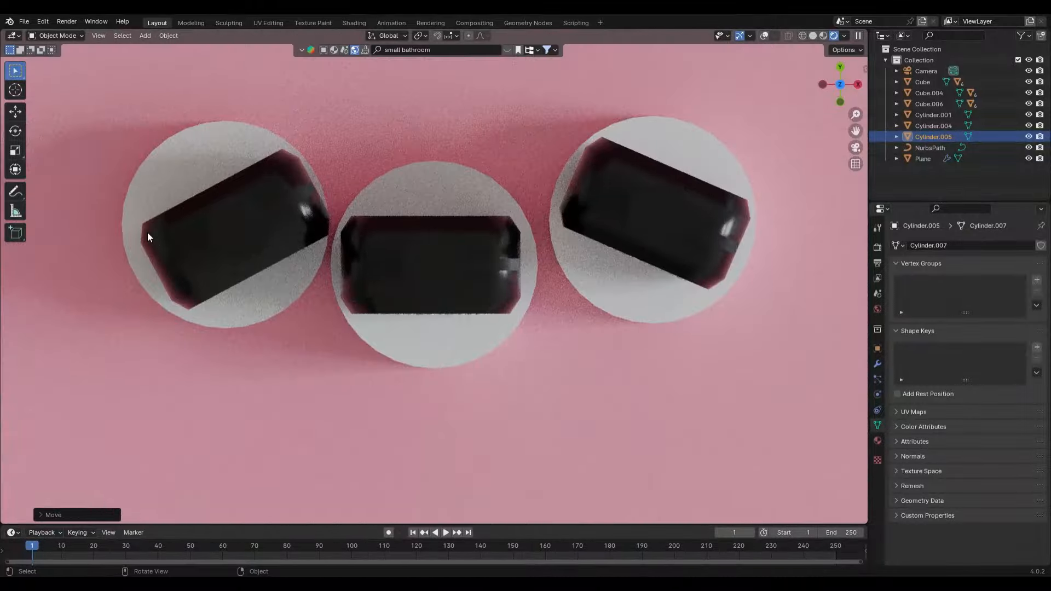
- Shift the left bottle slightly outward in top view to centre it on its pedestal
{"action": "left_click", "coordinate": [147, 232]}
{"action": "key", "text": "g"}
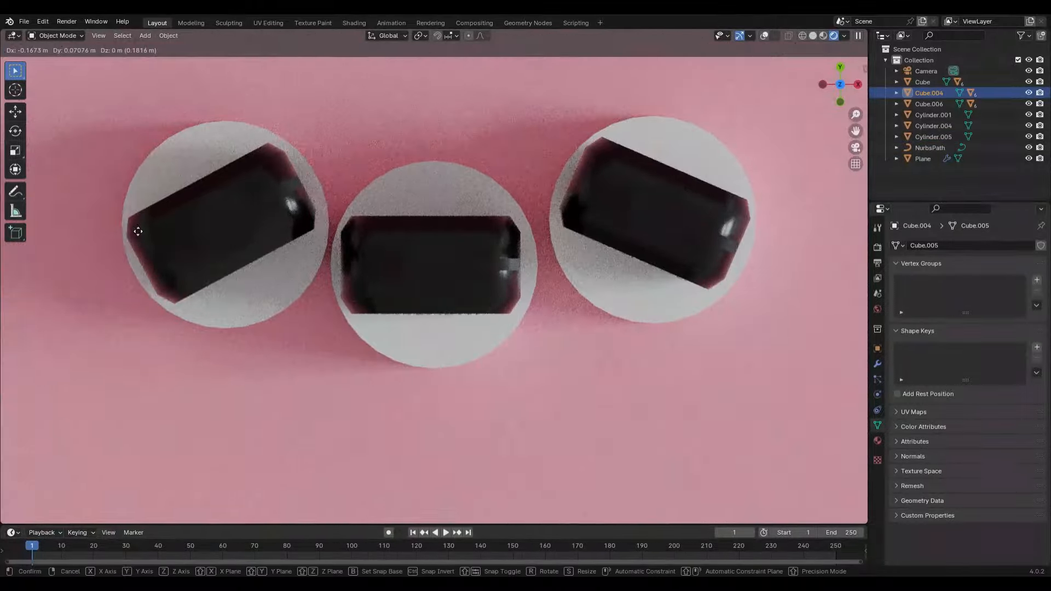
{"action": "left_click", "coordinate": [197, 225]}
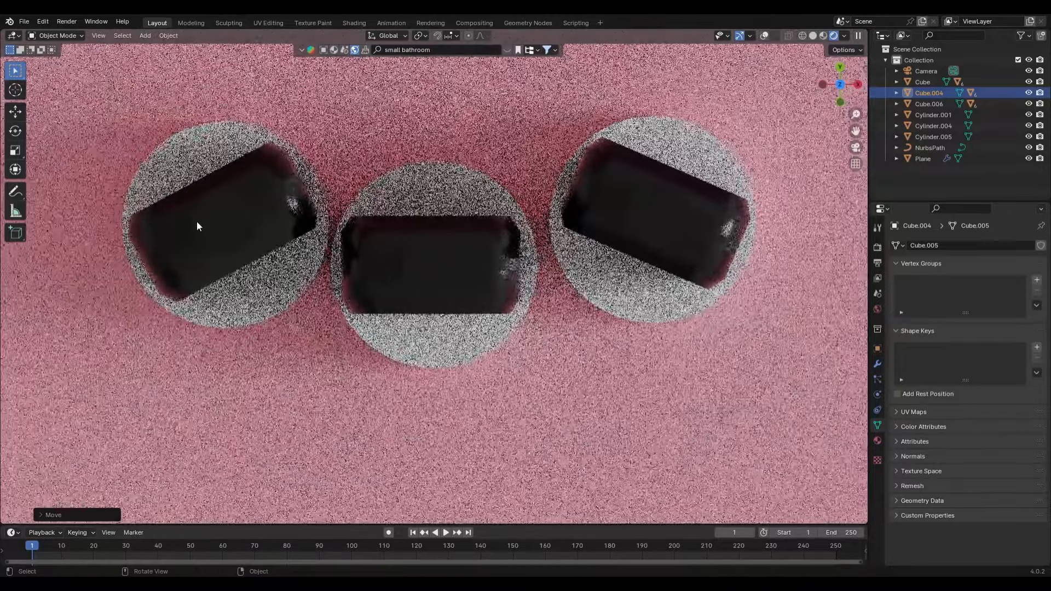
- In camera view, shift the right bottle and its pedestal slightly inward along X and raise them about 0.22 m along Z
{"action": "key", "text": "KP_0"}
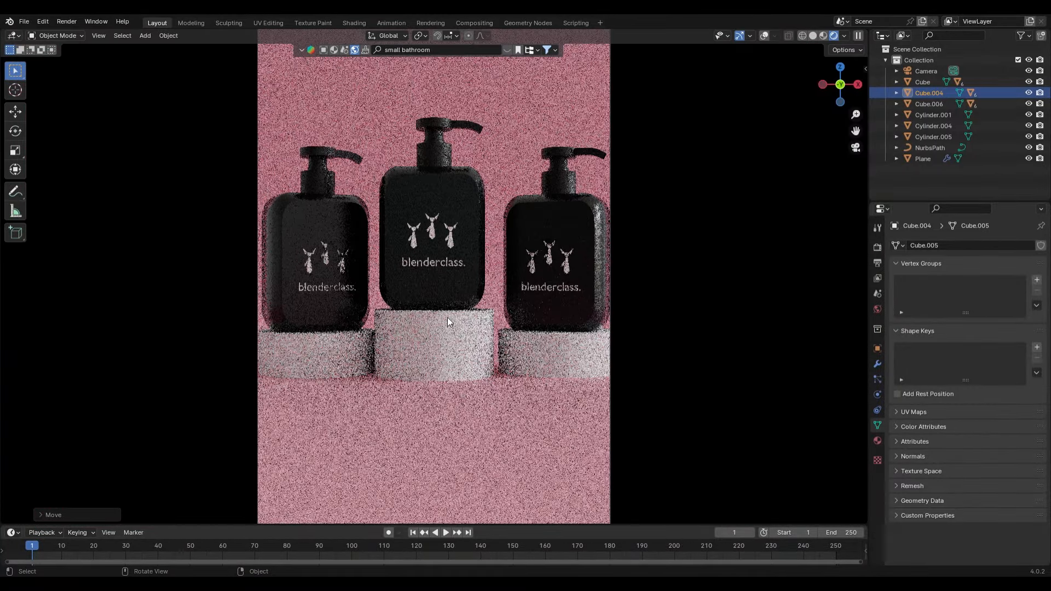
{"action": "left_click", "coordinate": [538, 351]}
{"action": "left_click", "coordinate": [602, 239], "text": "shift"}
{"action": "key", "text": "g"}
{"action": "key", "text": "x"}
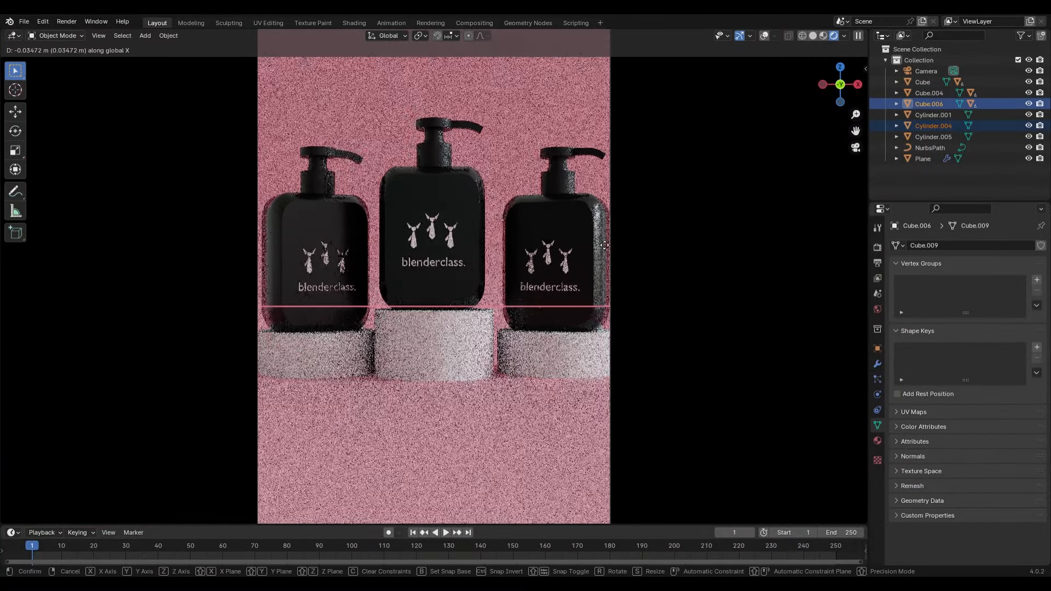
{"action": "left_click", "coordinate": [598, 243]}
{"action": "key", "text": "g"}
{"action": "key", "text": "z"}
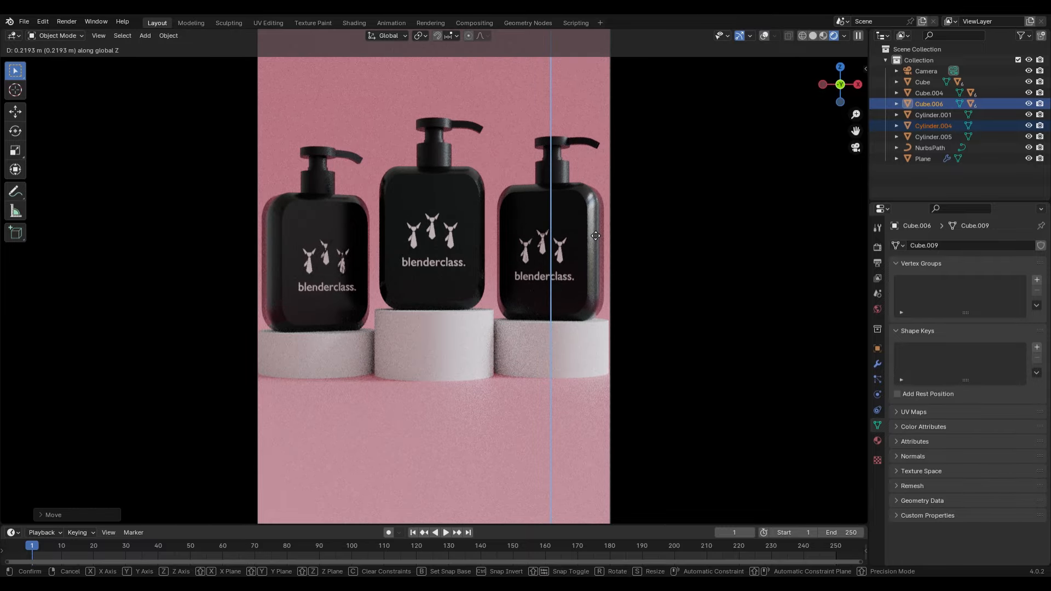
{"action": "key", "text": "Escape"}
- Give the right pedestal a new material with a near-black base colour, value about 0.028
{"action": "left_click", "coordinate": [445, 335]}
{"action": "left_click", "coordinate": [521, 369]}
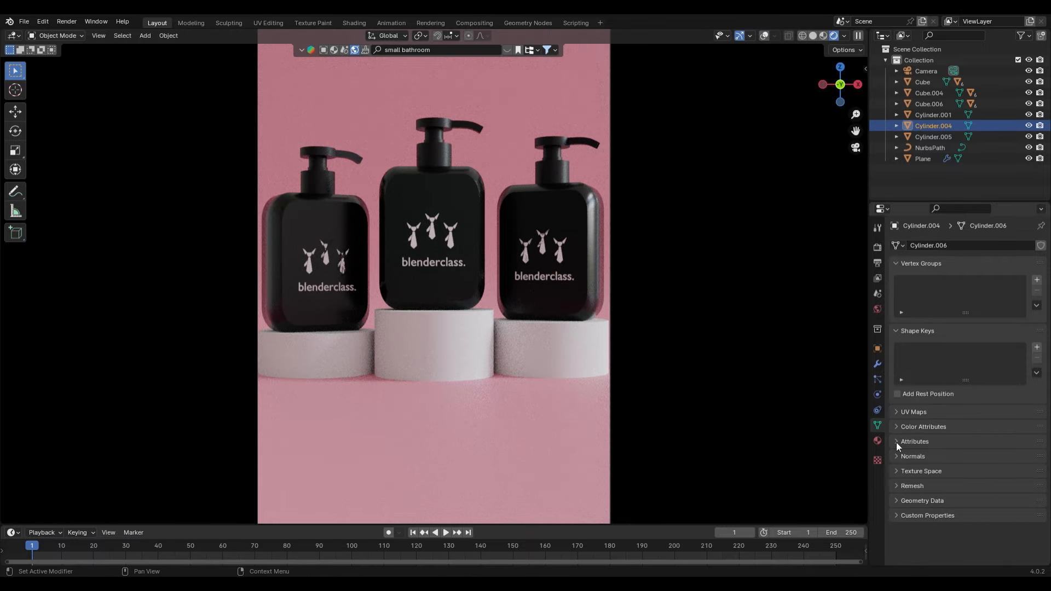
{"action": "left_click", "coordinate": [877, 441]}
{"action": "left_click", "coordinate": [960, 290]}
{"action": "left_click", "coordinate": [989, 360]}
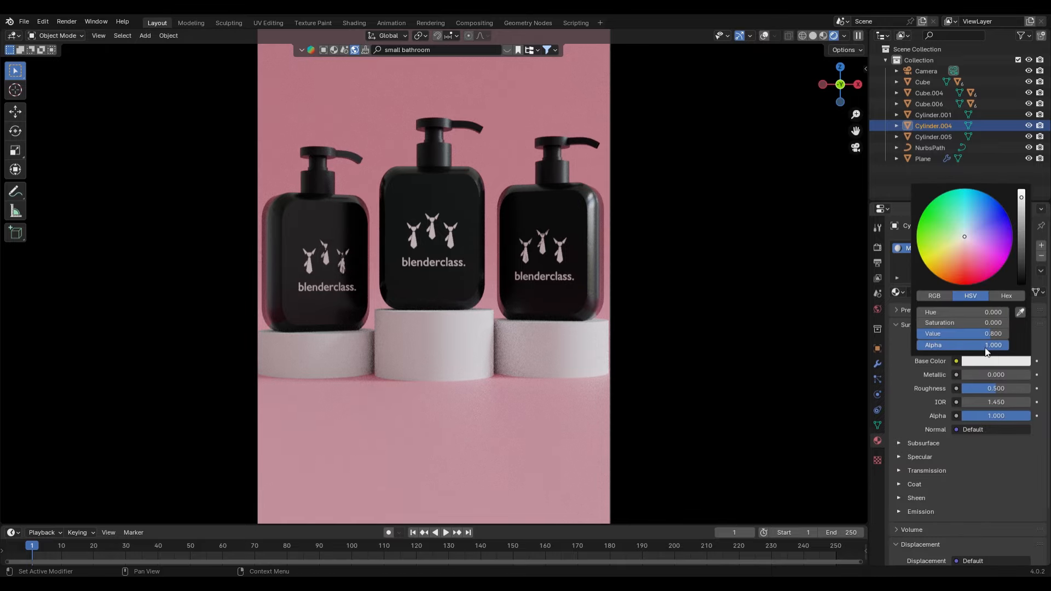
{"action": "left_click_drag", "start_coordinate": [961, 252], "coordinate": [1021, 267]}
{"action": "left_click", "coordinate": [1021, 247]}
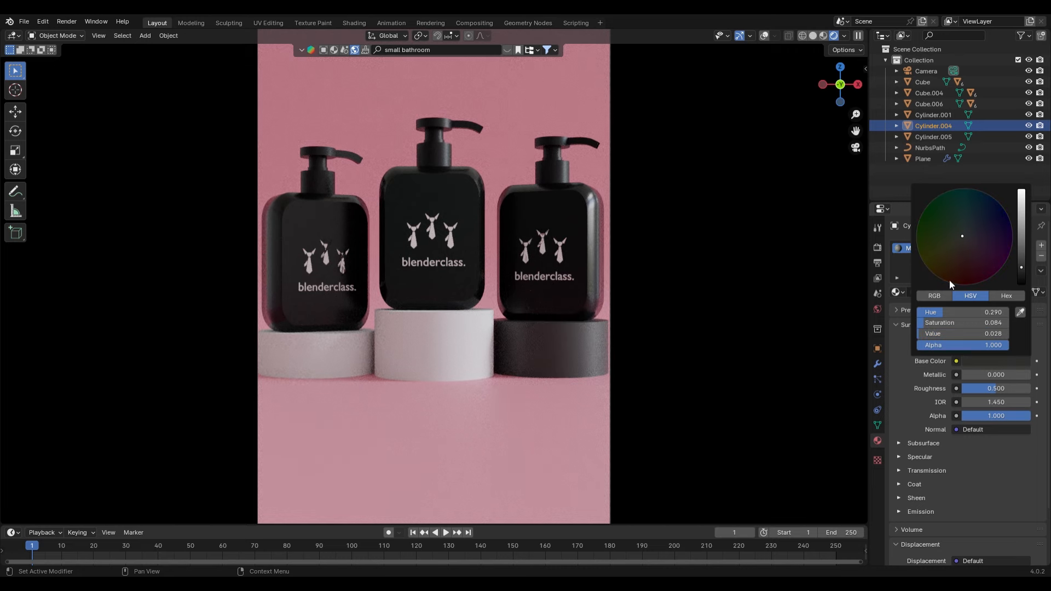
- Link the right pedestal's dark material to the left and middle pedestals
{"action": "left_click", "coordinate": [339, 342]}
{"action": "left_click", "coordinate": [438, 350], "text": "shift"}
{"action": "left_click", "coordinate": [525, 350], "text": "shift"}
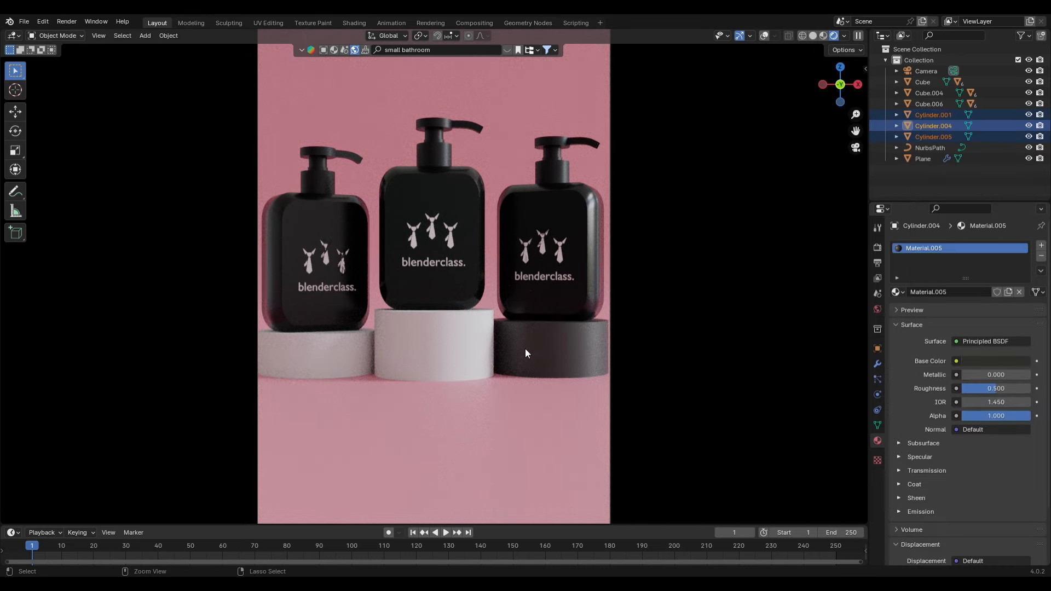
{"action": "key", "text": "ctrl+l"}
{"action": "left_click", "coordinate": [524, 350]}
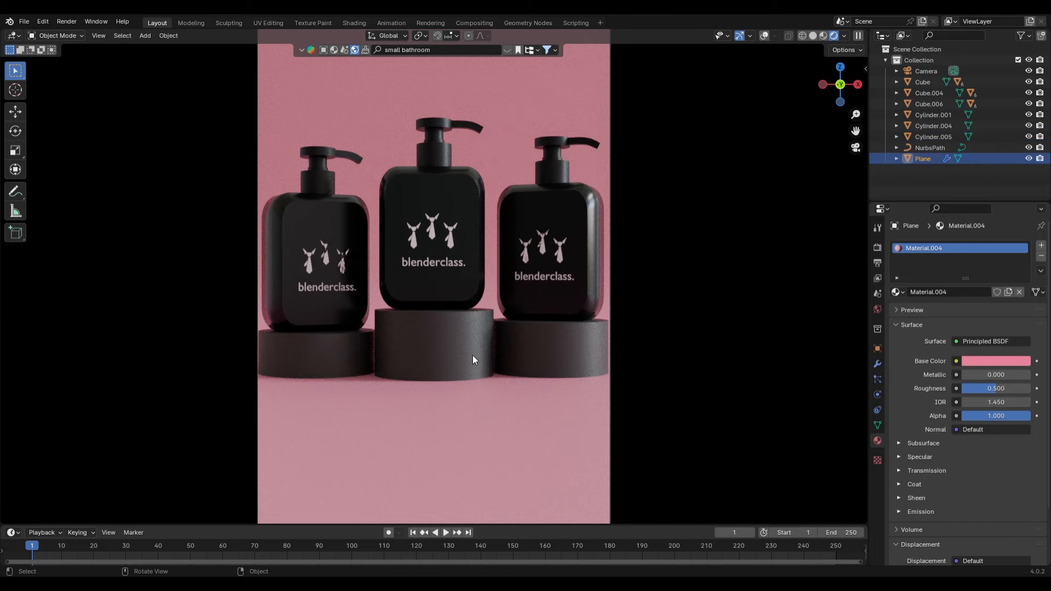
- Add two horizontal loop cuts to the middle pedestal and scale them together along Z into a narrow band
{"action": "left_click", "coordinate": [452, 356]}
{"action": "key", "text": "Tab"}
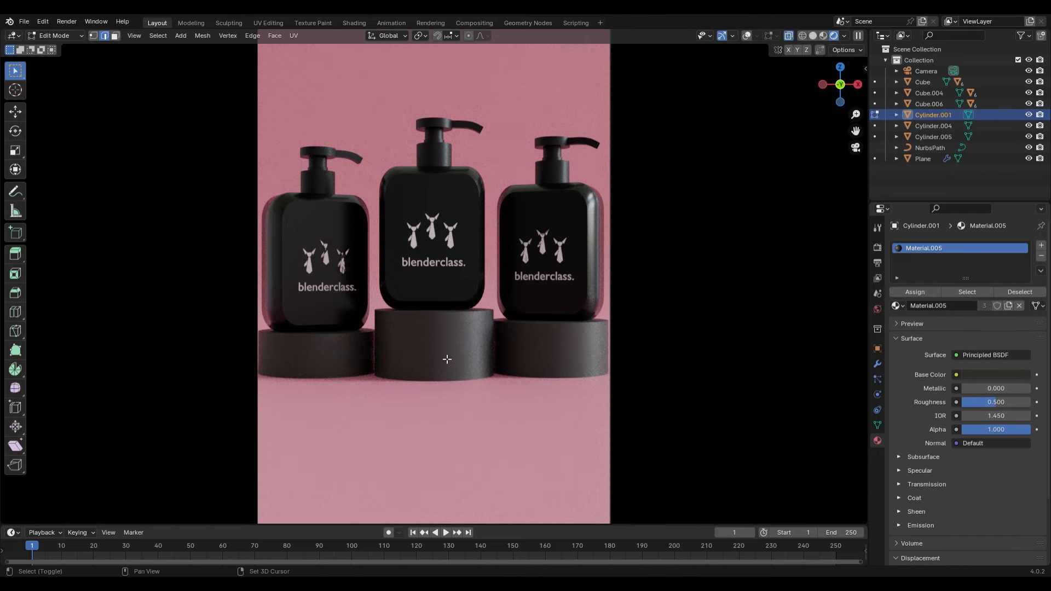
{"action": "key", "text": "shift+alt+z"}
{"action": "scroll", "coordinate": [452, 359], "scroll_direction": "up", "scroll_amount": 1}
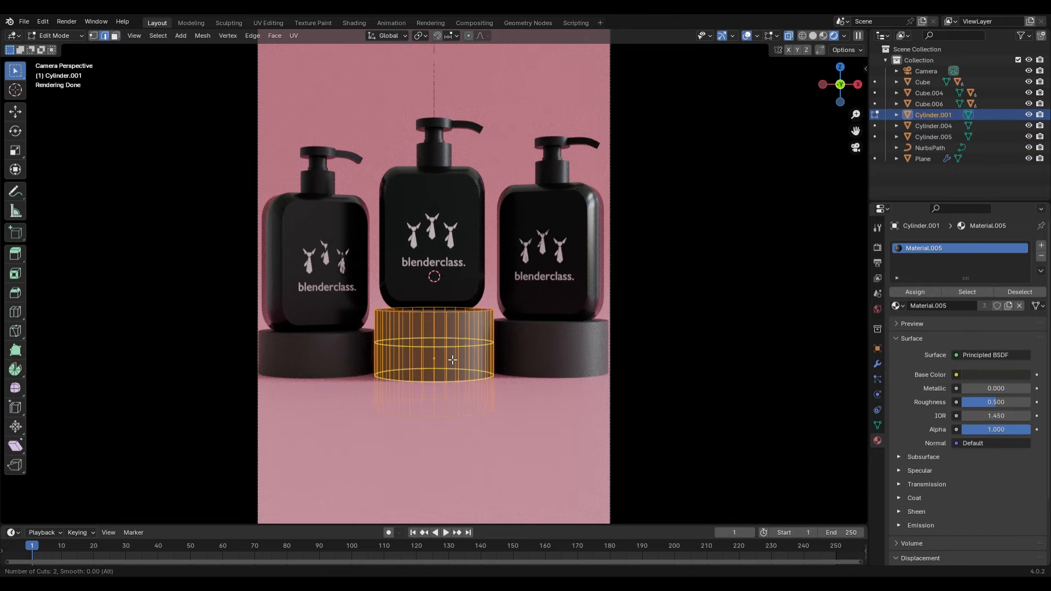
{"action": "left_click", "coordinate": [452, 359]}
{"action": "key", "text": "s"}
{"action": "key", "text": "z"}
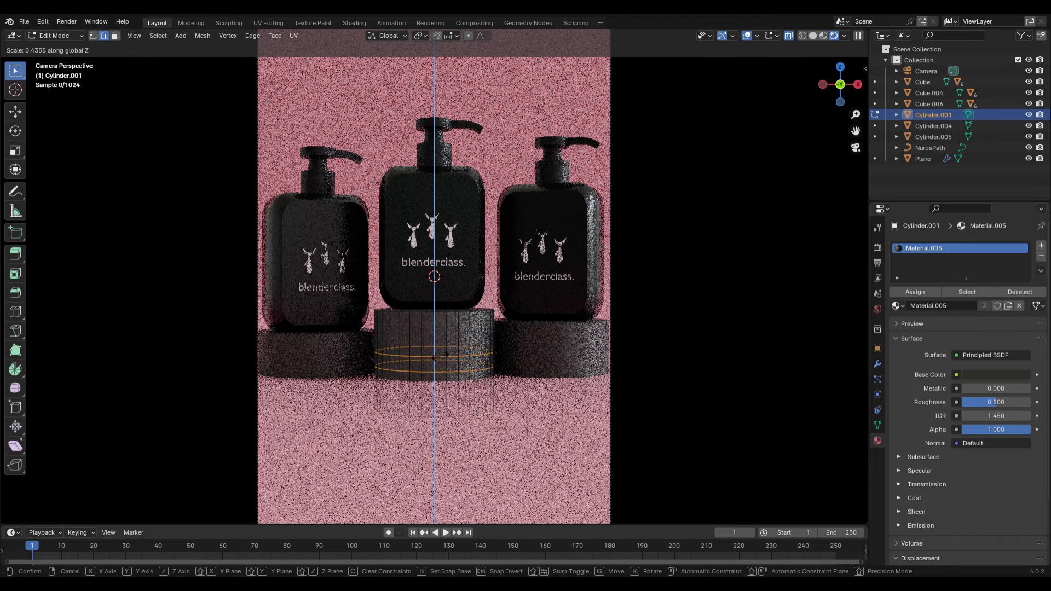
{"action": "left_click", "coordinate": [437, 359]}
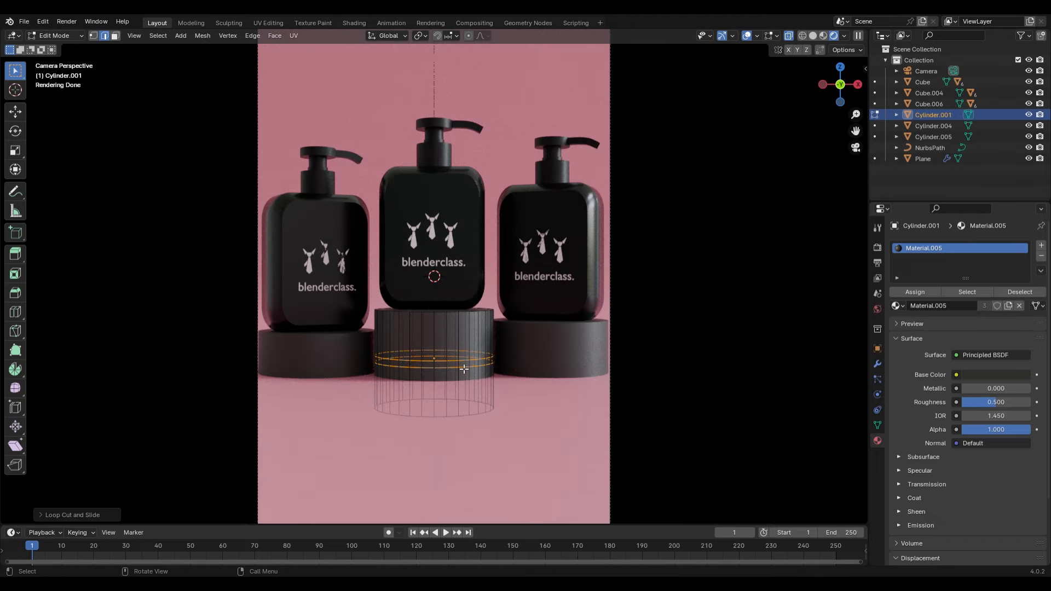
{"action": "key", "text": "Tab"}
- Add a pair of loop cuts to the right pedestal, squeeze them along Z and move the resulting band slightly along Z
{"action": "left_click", "coordinate": [531, 353]}
{"action": "key", "text": "Tab"}
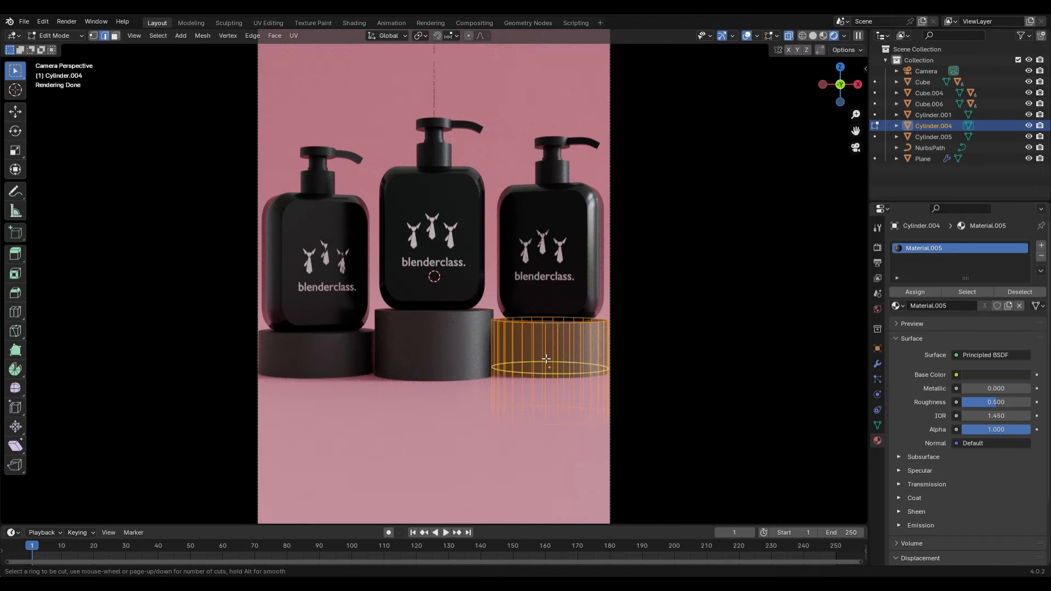
{"action": "key", "text": "ctrl+r"}
{"action": "left_click", "coordinate": [547, 361]}
{"action": "key", "text": "s"}
{"action": "key", "text": "z"}
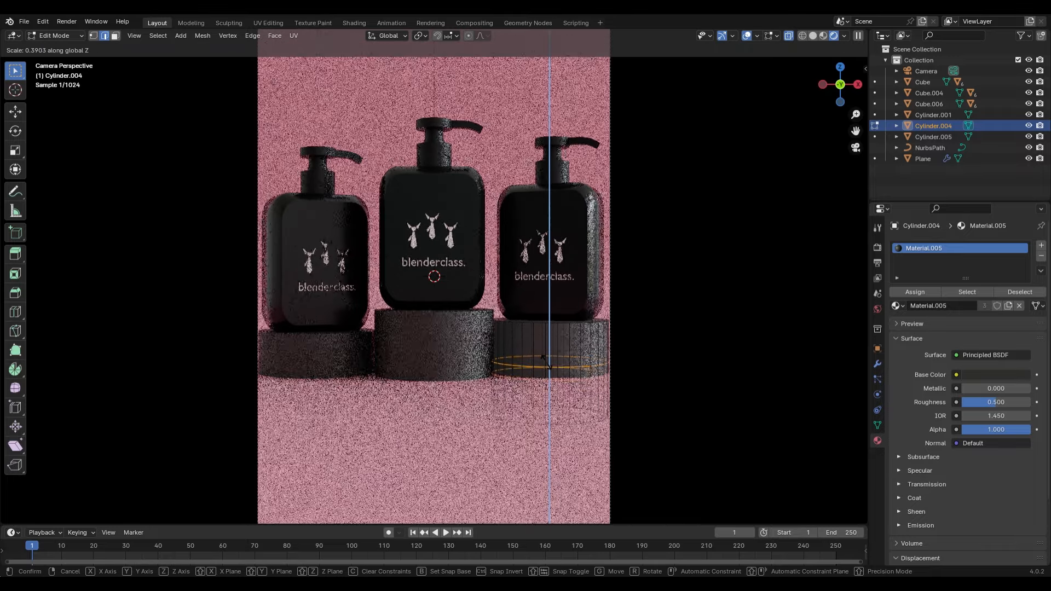
{"action": "left_click", "coordinate": [547, 366]}
{"action": "key", "text": "g"}
{"action": "key", "text": "z"}
{"action": "left_click", "coordinate": [542, 349]}
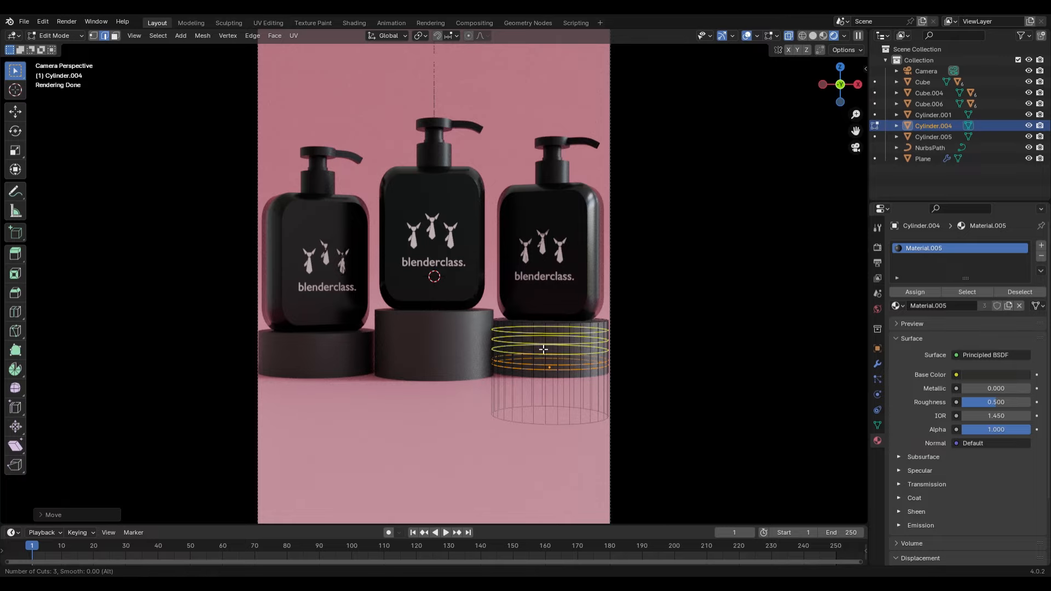
- Cut a second pair of loops around the right pedestal above the first band and narrow them along Z
{"action": "key", "text": "s"}
{"action": "key", "text": "z"}
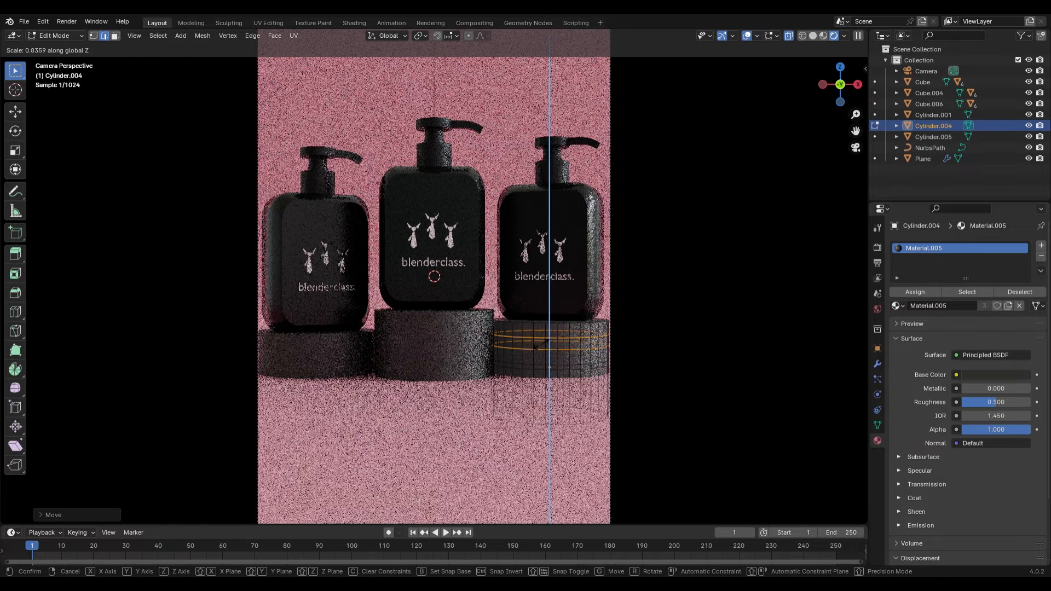
{"action": "left_click", "coordinate": [550, 343]}
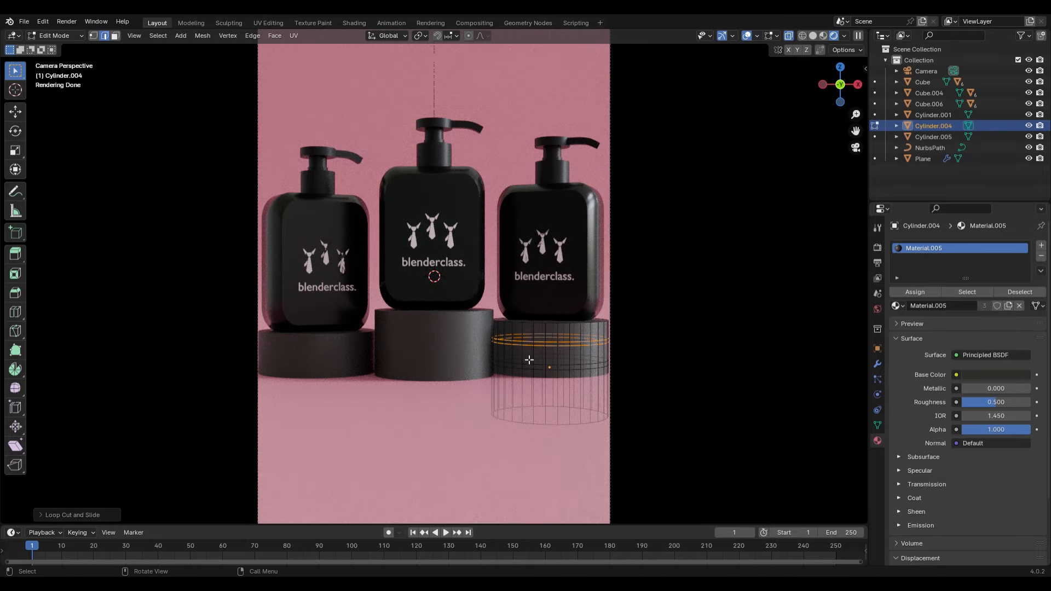
{"action": "key", "text": "Tab"}
- Add two horizontal loop cuts to the left pedestal and scale them closer together along Z
{"action": "left_click", "coordinate": [334, 350]}
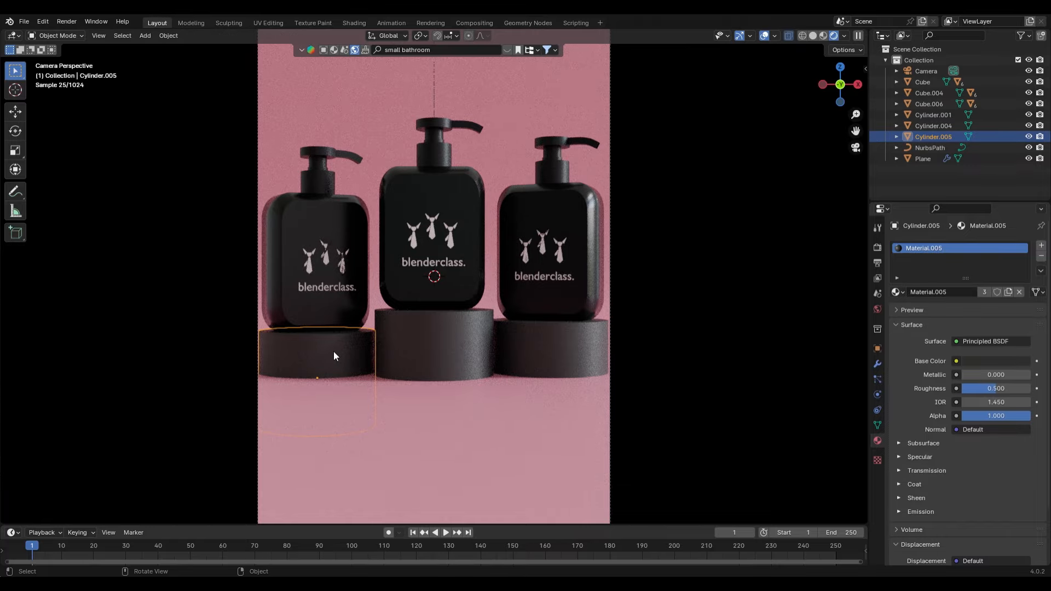
{"action": "key", "text": "Tab"}
{"action": "key", "text": "Tab"}
{"action": "key", "text": "Tab"}
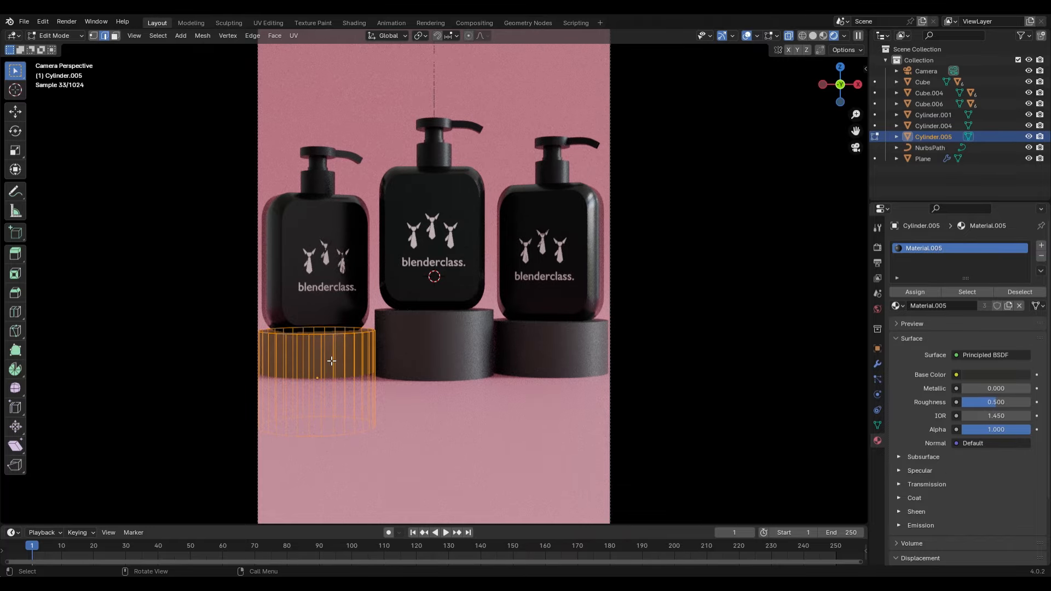
{"action": "left_click", "coordinate": [331, 361]}
{"action": "key", "text": "s"}
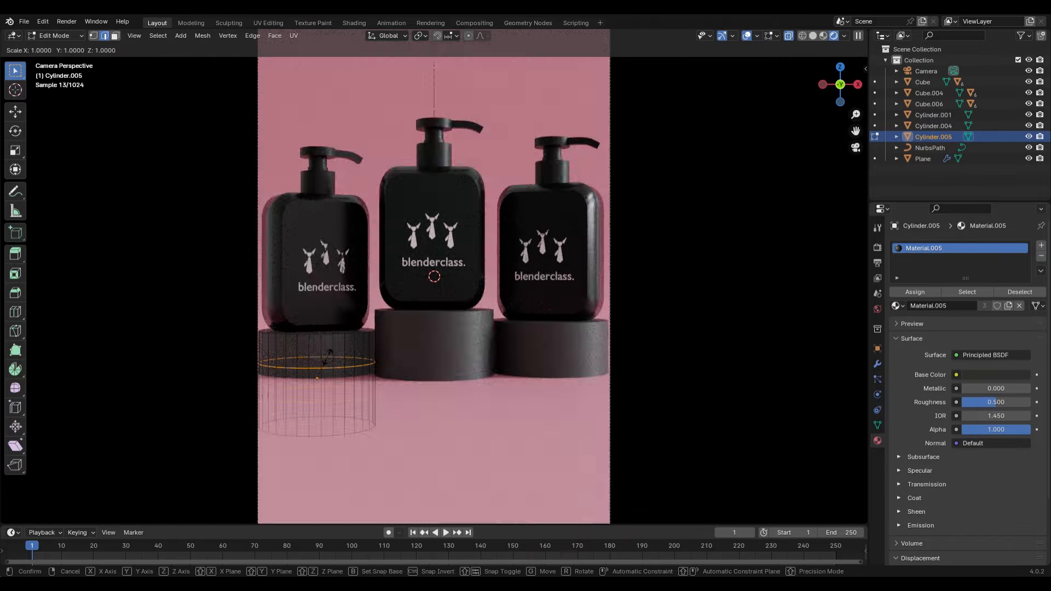
{"action": "key", "text": "z"}
{"action": "left_click", "coordinate": [314, 374]}
- Raise the left pedestal's loop pair along Z and squeeze it into a thinner band
{"action": "key", "text": "g"}
{"action": "key", "text": "z"}
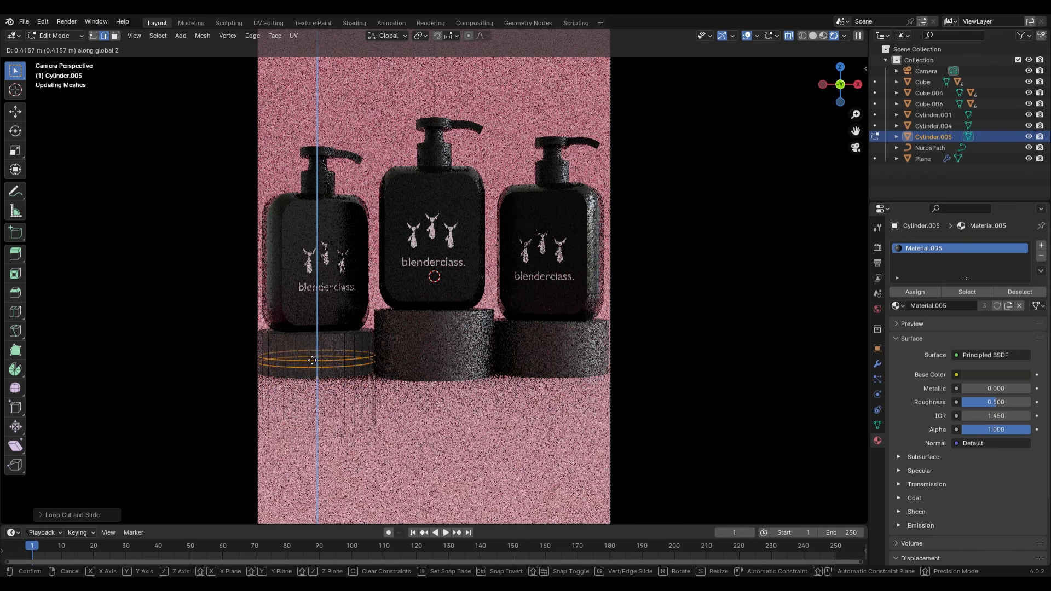
{"action": "left_click", "coordinate": [304, 349]}
{"action": "key", "text": "s"}
{"action": "key", "text": "z"}
{"action": "left_click", "coordinate": [313, 352]}
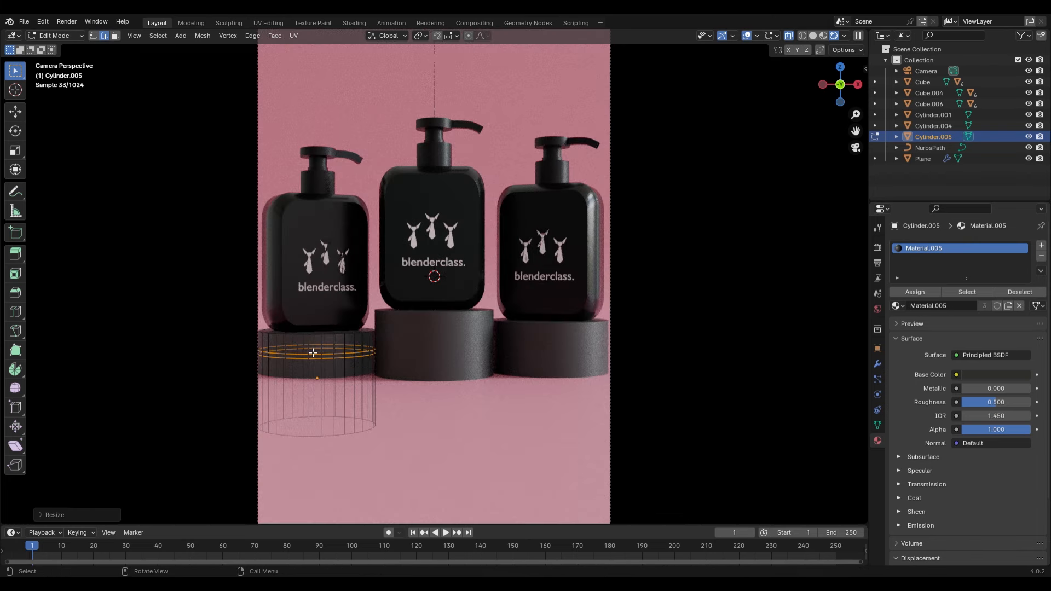
- Select the thin ring of faces around the left pedestal in front view and assign it to a second material slot
{"action": "left_click", "coordinate": [115, 36]}
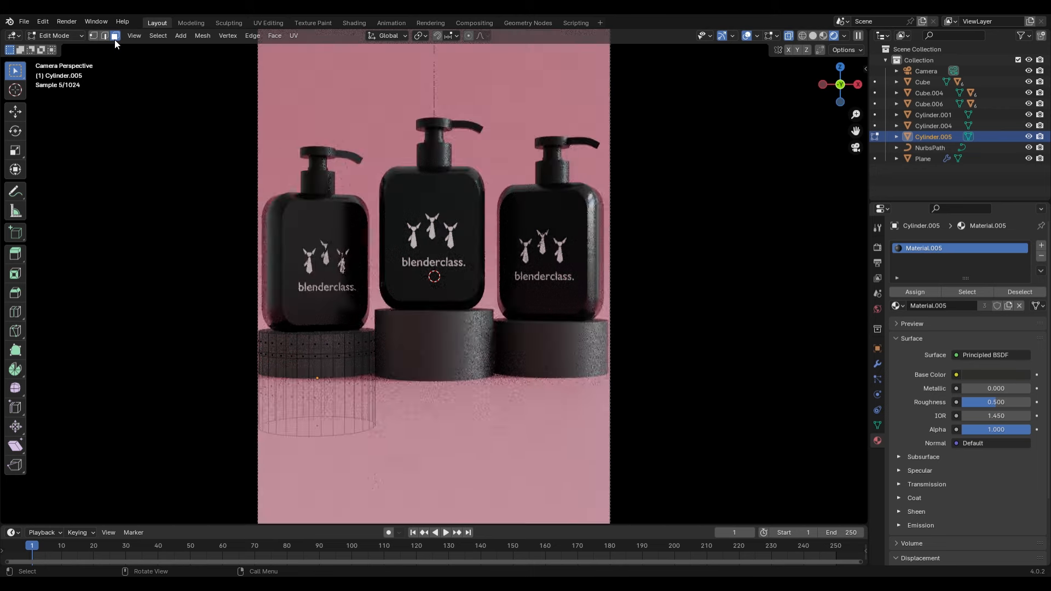
{"action": "key", "text": "KP_1"}
{"action": "left_click_drag", "start_coordinate": [98, 405], "coordinate": [350, 430]}
{"action": "left_click", "coordinate": [1041, 245]}
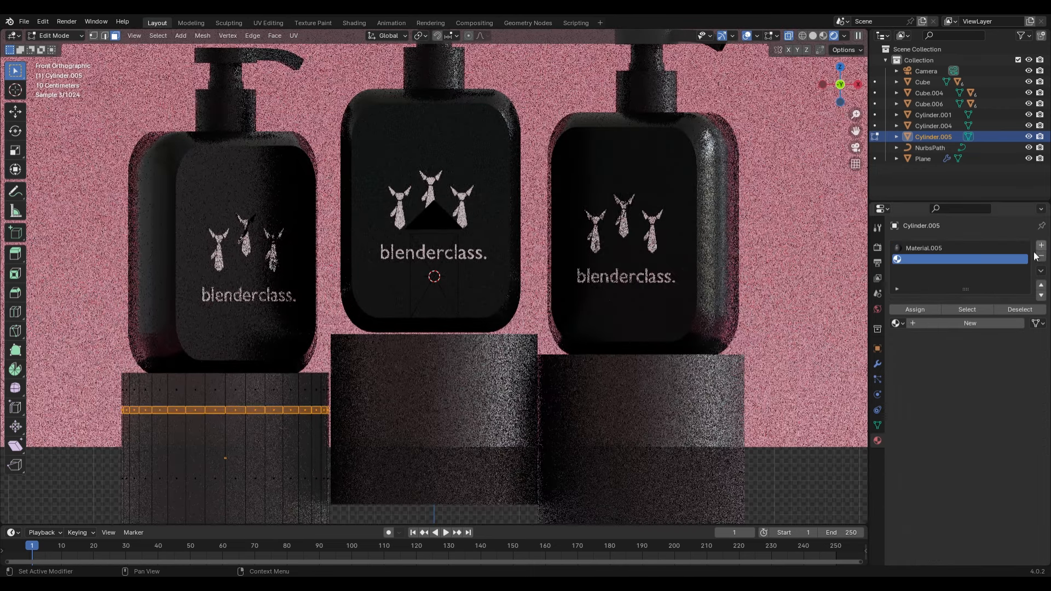
{"action": "left_click", "coordinate": [915, 310]}
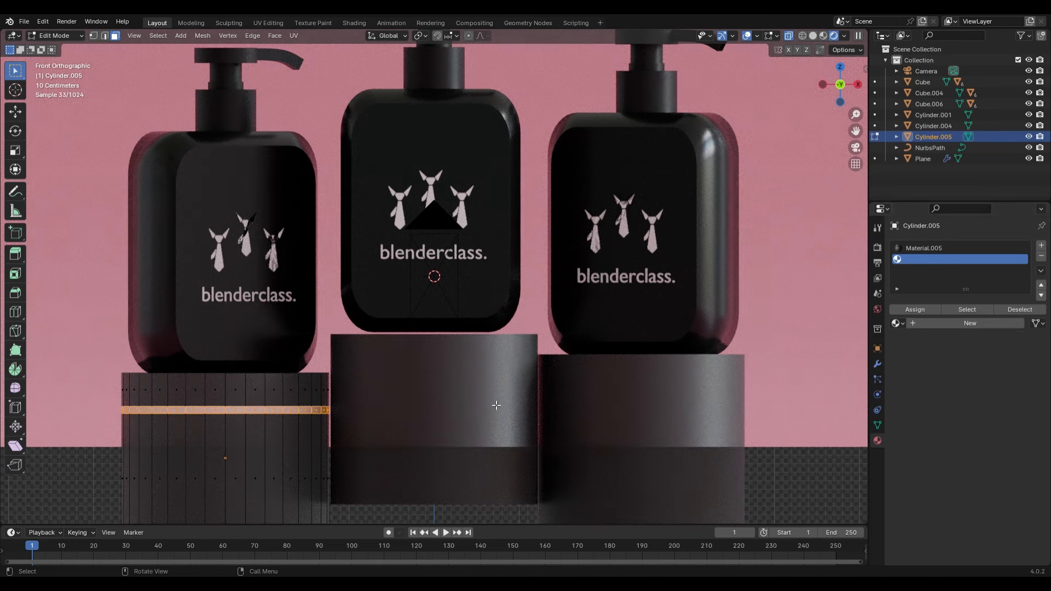
- Create a new white material for the left pedestal's band with an emission strength of 0.5
{"action": "left_click", "coordinate": [969, 323]}
{"action": "scroll", "coordinate": [920, 503], "scroll_direction": "down", "scroll_amount": 4}
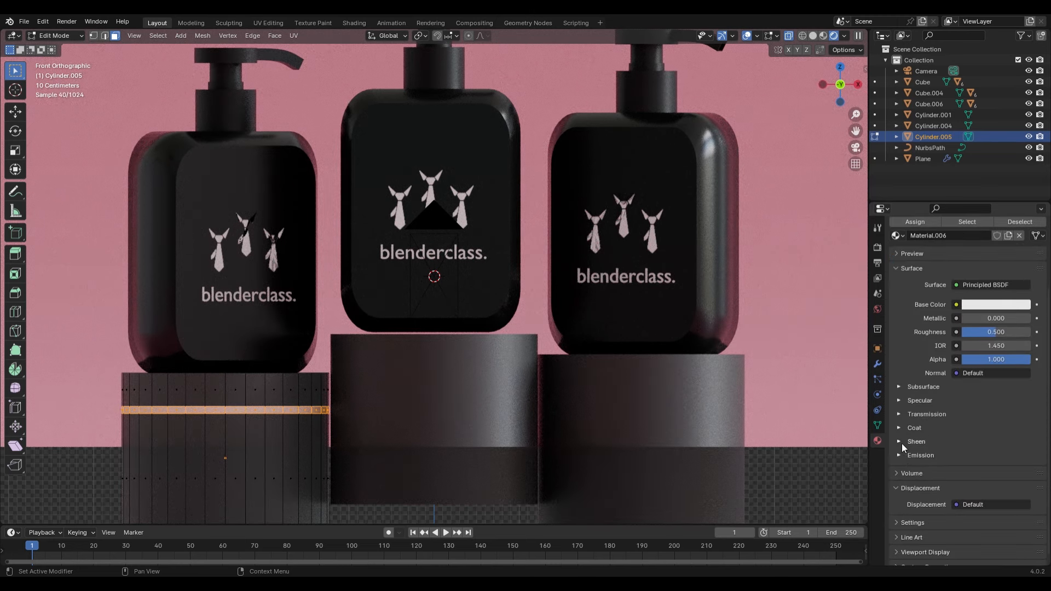
{"action": "left_click", "coordinate": [1010, 484]}
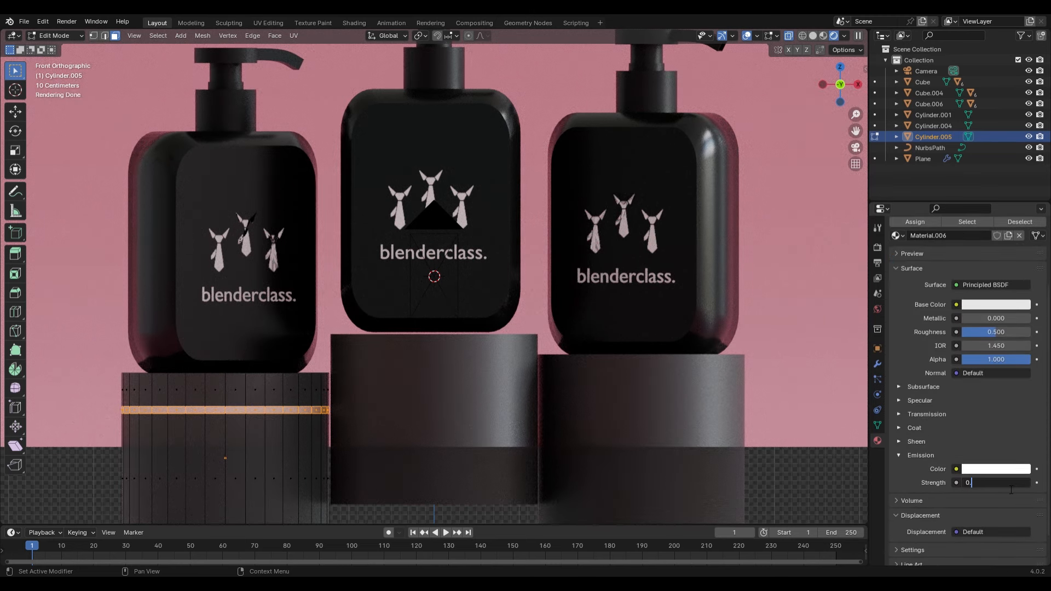
{"action": "type", "text": "0.5"}
{"action": "key", "text": "Return"}
{"action": "key", "text": "Tab"}
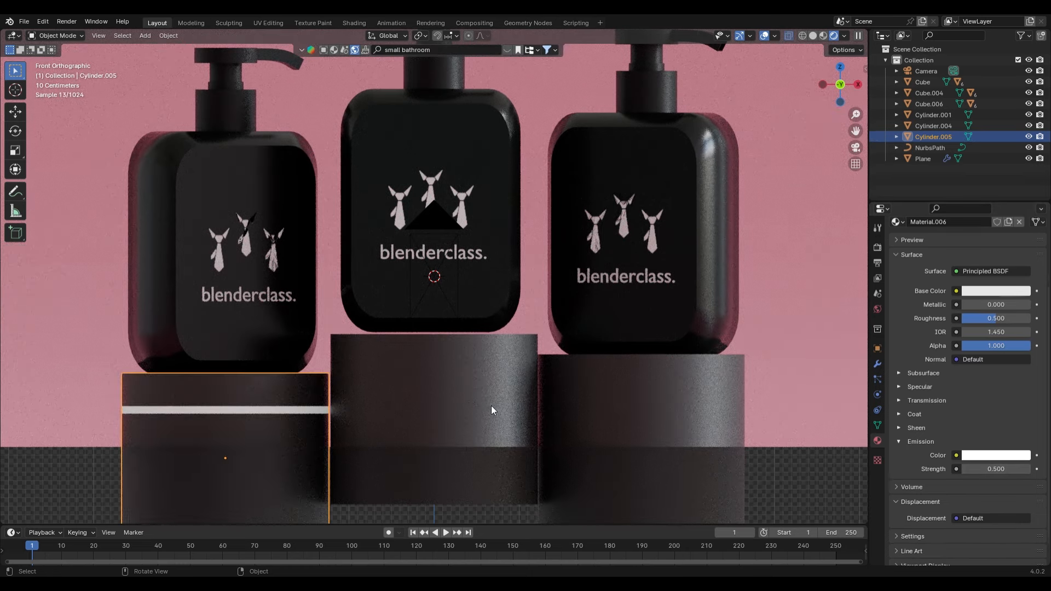
- Select the middle pedestal's narrow face band and assign it the existing glowing Material.006 in a second material slot
{"action": "left_click", "coordinate": [467, 396]}
{"action": "key", "text": "Tab"}
{"action": "left_click_drag", "start_coordinate": [327, 412], "coordinate": [552, 433]}
{"action": "scroll", "coordinate": [972, 275], "scroll_direction": "up", "scroll_amount": 3}
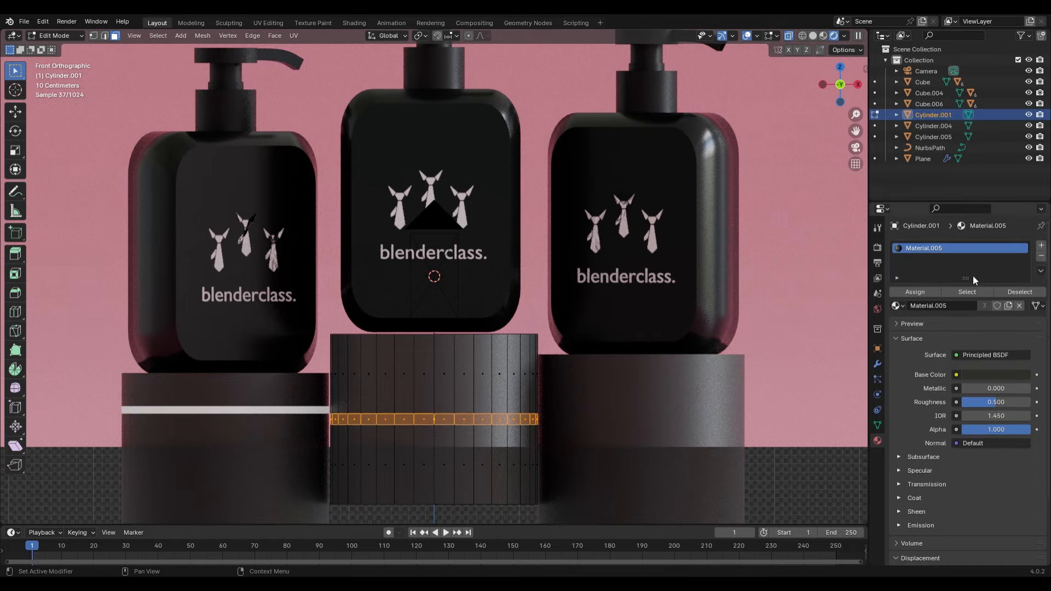
{"action": "left_click", "coordinate": [1041, 250]}
{"action": "left_click", "coordinate": [898, 322]}
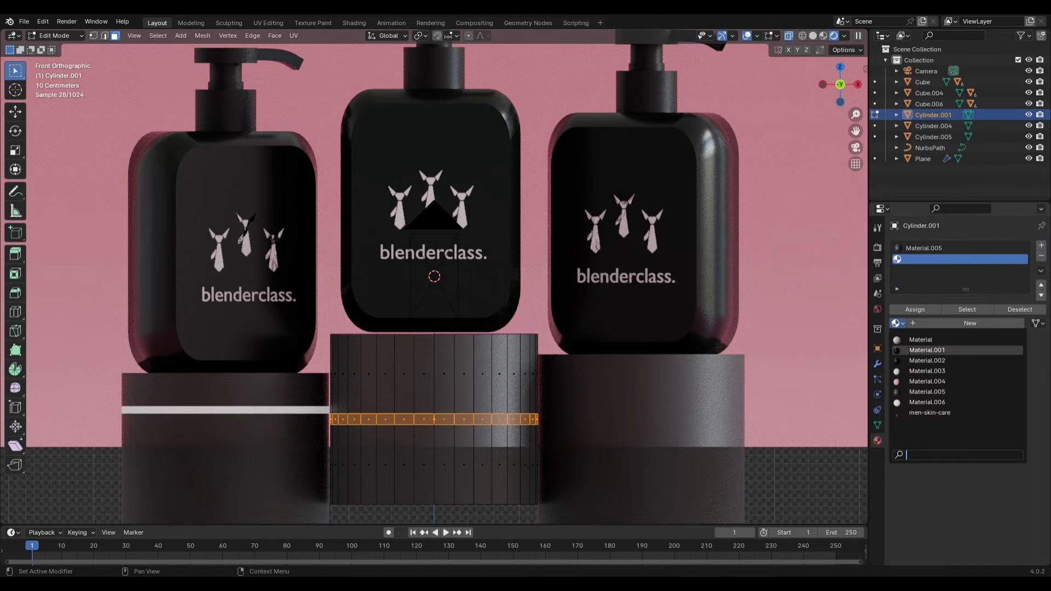
{"action": "left_click", "coordinate": [911, 406]}
{"action": "left_click", "coordinate": [914, 310]}
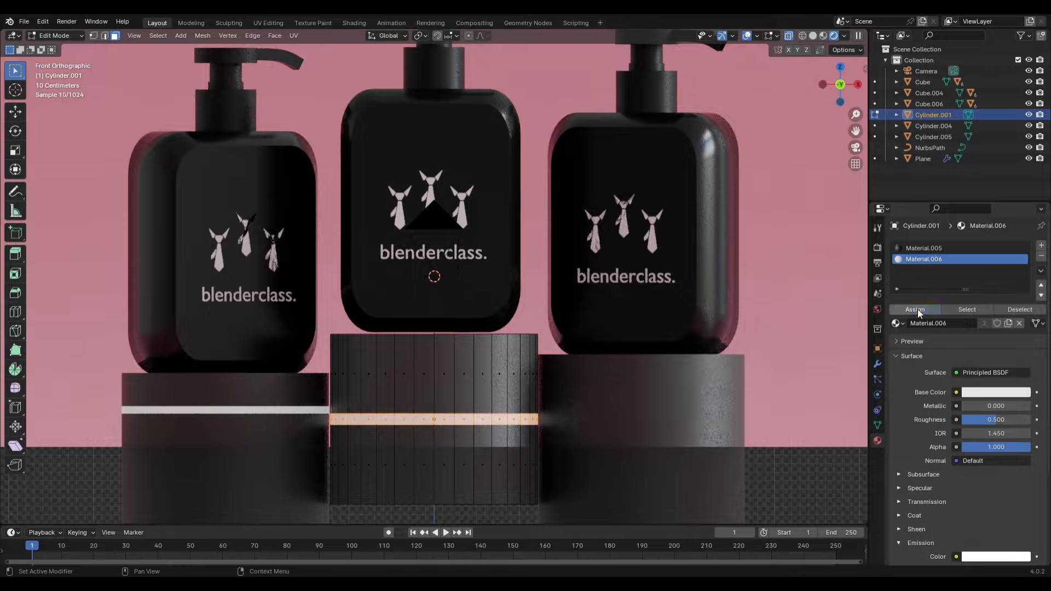
{"action": "scroll", "coordinate": [966, 433], "scroll_direction": "down", "scroll_amount": 2}
{"action": "key", "text": "Tab"}
- Thin the middle pedestal's glowing band by scaling it along Z to about 0.7
{"action": "left_click", "coordinate": [628, 412]}
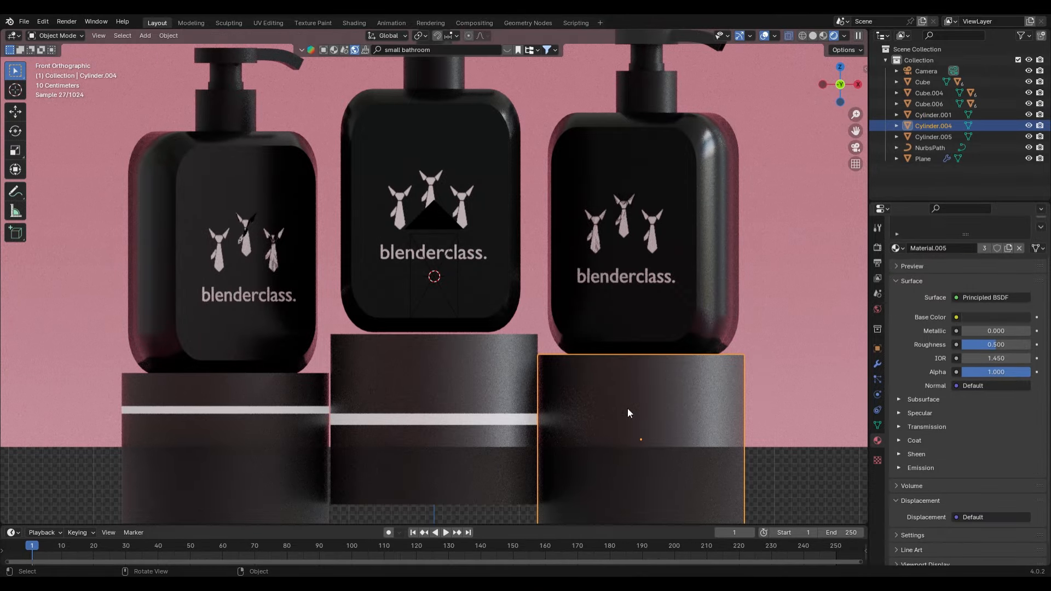
{"action": "left_click", "coordinate": [516, 406]}
{"action": "key", "text": "Tab"}
{"action": "key", "text": "s"}
{"action": "key", "text": "z"}
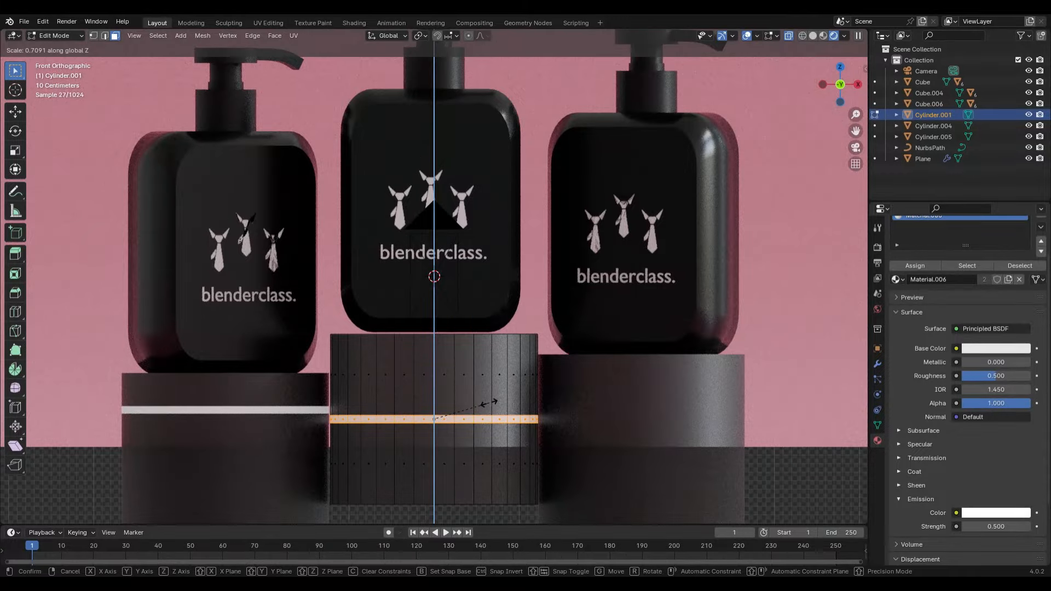
{"action": "left_click", "coordinate": [489, 403]}
{"action": "key", "text": "Tab"}
- Select the upper thin ring of faces around the right pedestal and assign it the existing Material.006 in a second material slot
{"action": "left_click", "coordinate": [588, 412]}
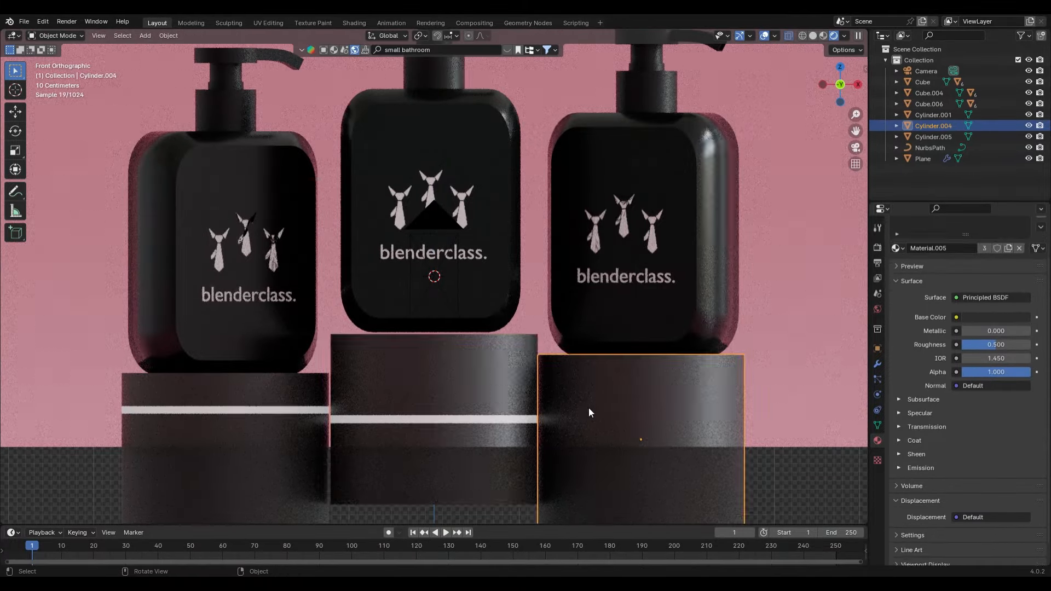
{"action": "key", "text": "Tab"}
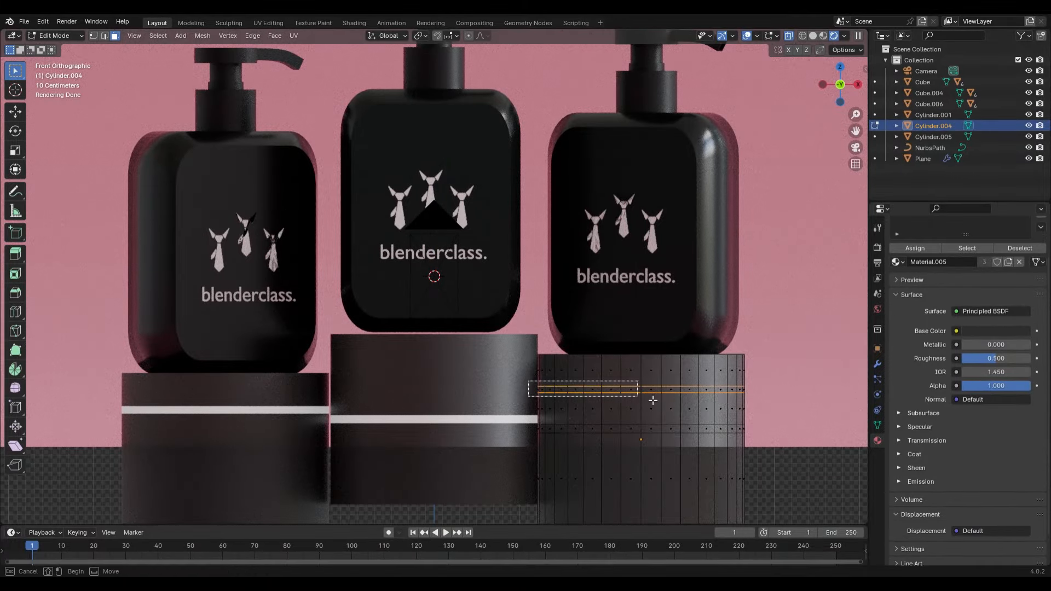
{"action": "left_click_drag", "start_coordinate": [792, 402], "coordinate": [792, 403]}
{"action": "scroll", "coordinate": [924, 263], "scroll_direction": "up", "scroll_amount": 3}
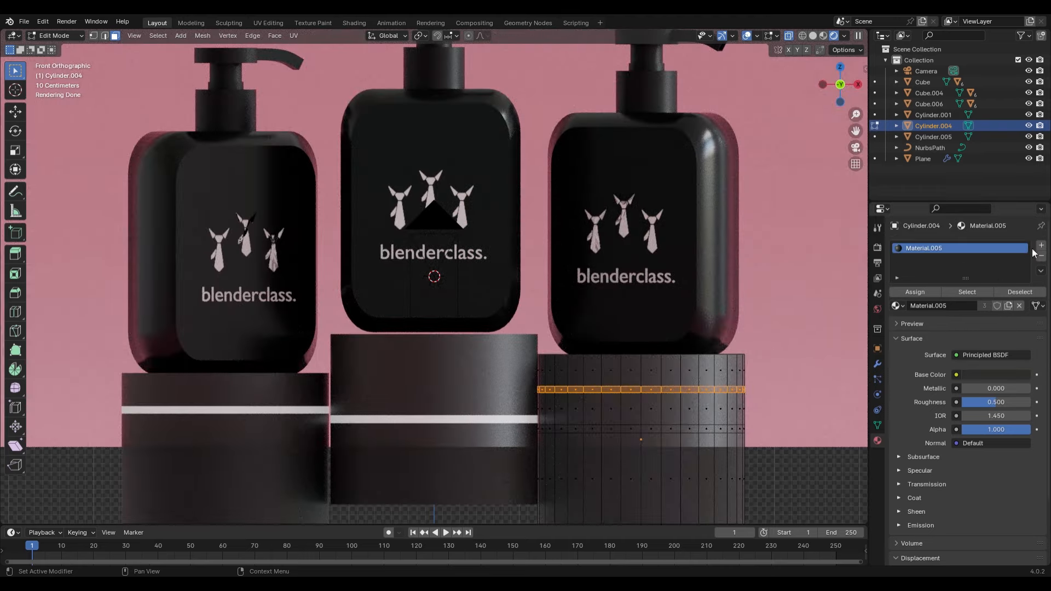
{"action": "left_click", "coordinate": [1040, 245]}
{"action": "left_click", "coordinate": [898, 324]}
{"action": "left_click", "coordinate": [925, 400]}
{"action": "left_click", "coordinate": [915, 310]}
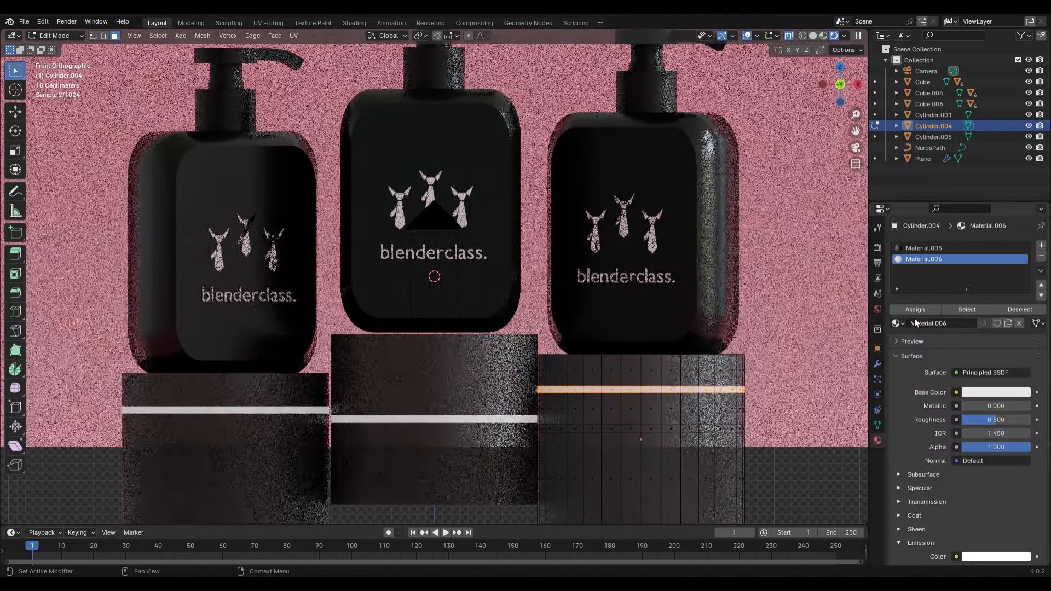
- Assign Material.006 to the right pedestal's lower thin face ring and slim that band by scaling it along Z
{"action": "left_click_drag", "start_coordinate": [676, 440], "coordinate": [766, 439]}
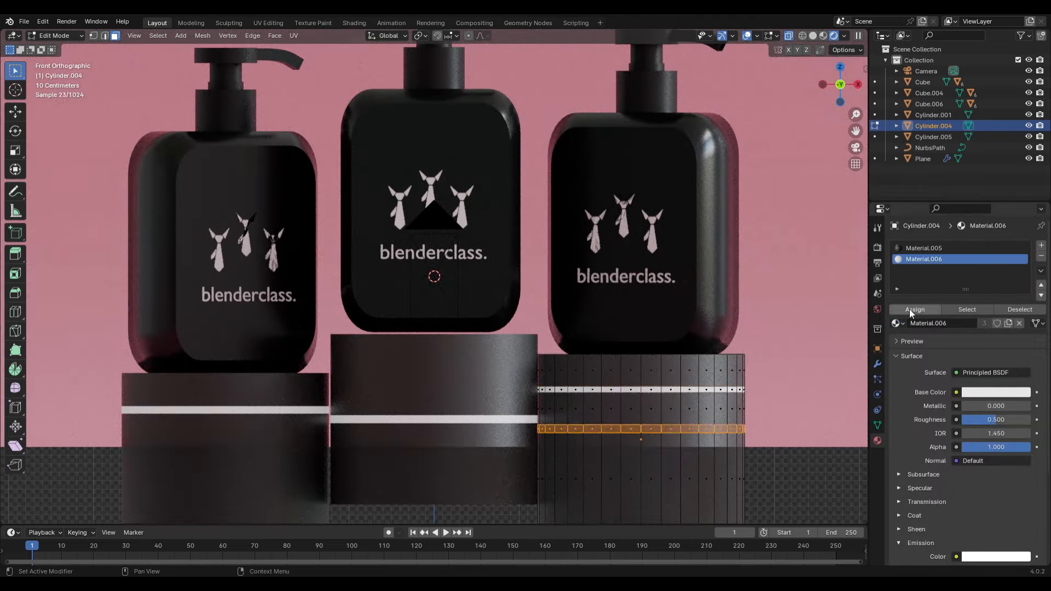
{"action": "left_click", "coordinate": [908, 309]}
{"action": "key", "text": "s"}
{"action": "key", "text": "z"}
{"action": "left_click", "coordinate": [708, 417]}
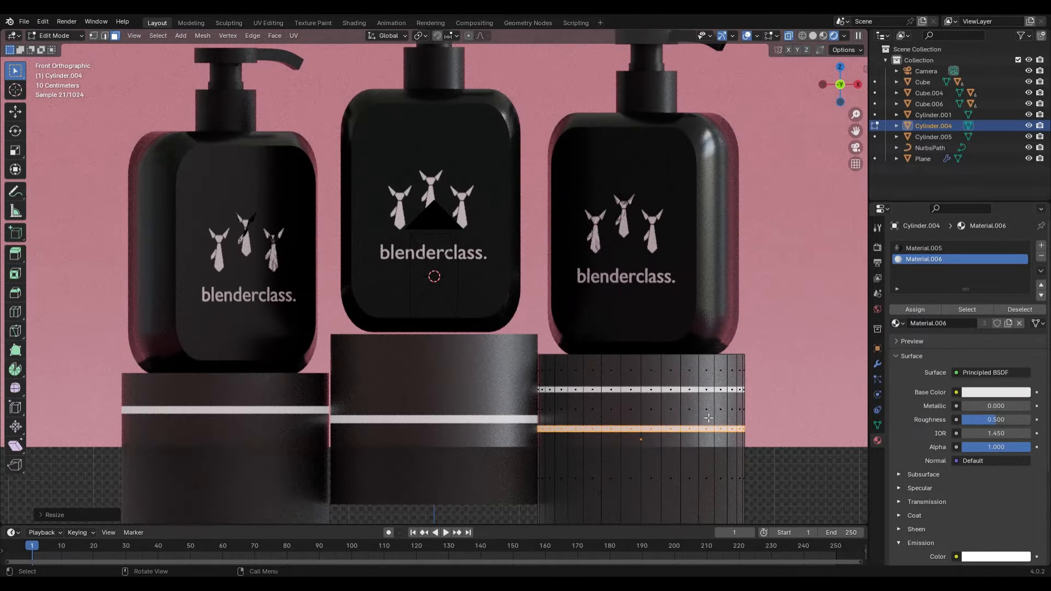
{"action": "key", "text": "Tab"}
- Thin the middle pedestal's white band further by scaling it along Z to about 0.76
{"action": "left_click", "coordinate": [439, 422]}
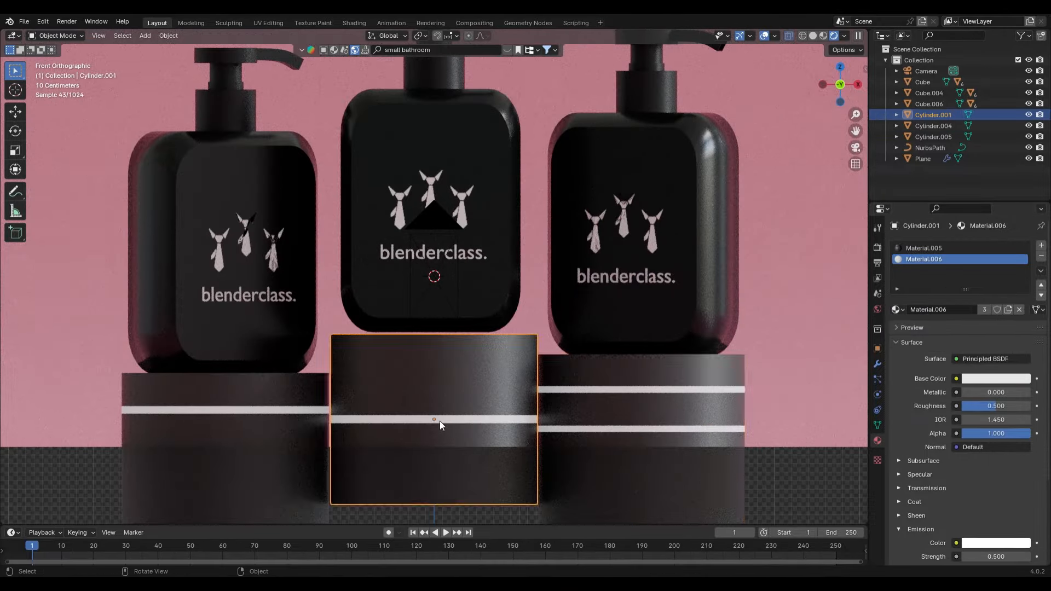
{"action": "key", "text": "Tab"}
{"action": "key", "text": "s"}
{"action": "key", "text": "z"}
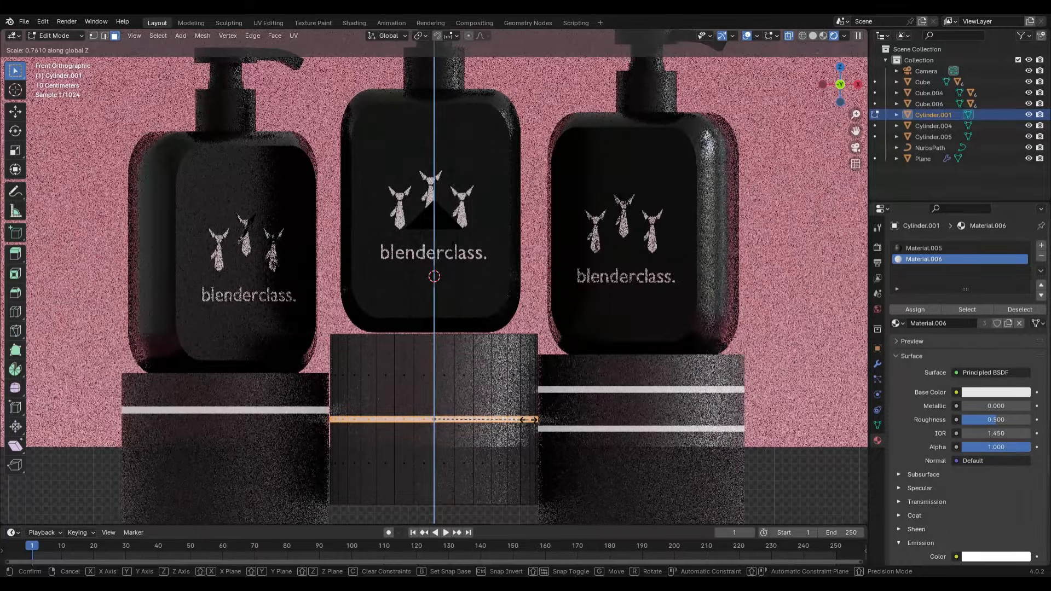
{"action": "left_click", "coordinate": [530, 422]}
{"action": "key", "text": "Tab"}
- Thin the left pedestal's white band by scaling its face ring along Z
{"action": "left_click", "coordinate": [244, 420]}
{"action": "key", "text": "Tab"}
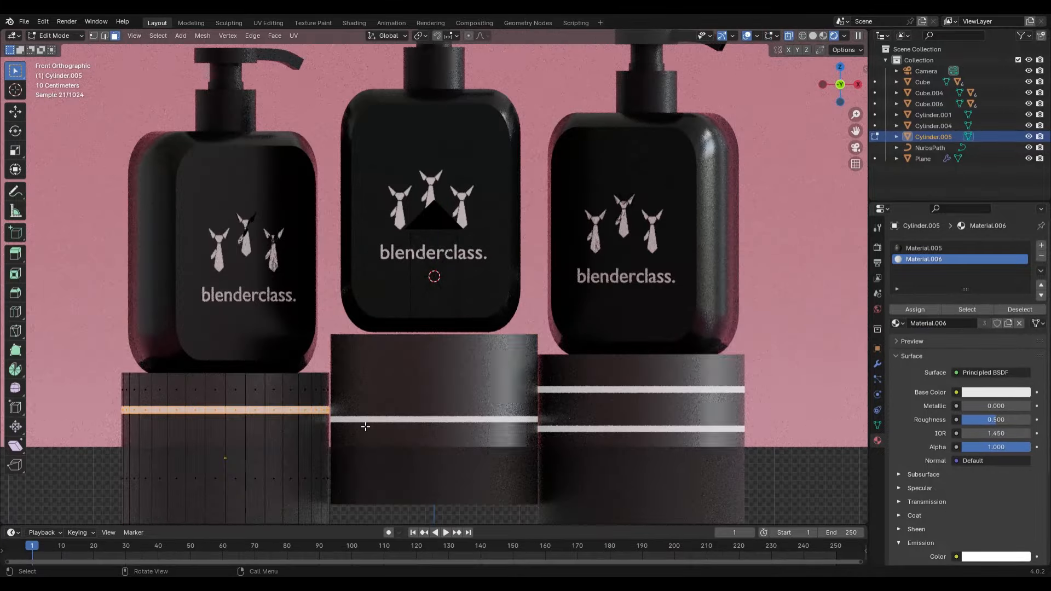
{"action": "key", "text": "s"}
{"action": "key", "text": "z"}
{"action": "left_click", "coordinate": [340, 419]}
{"action": "key", "text": "Tab"}
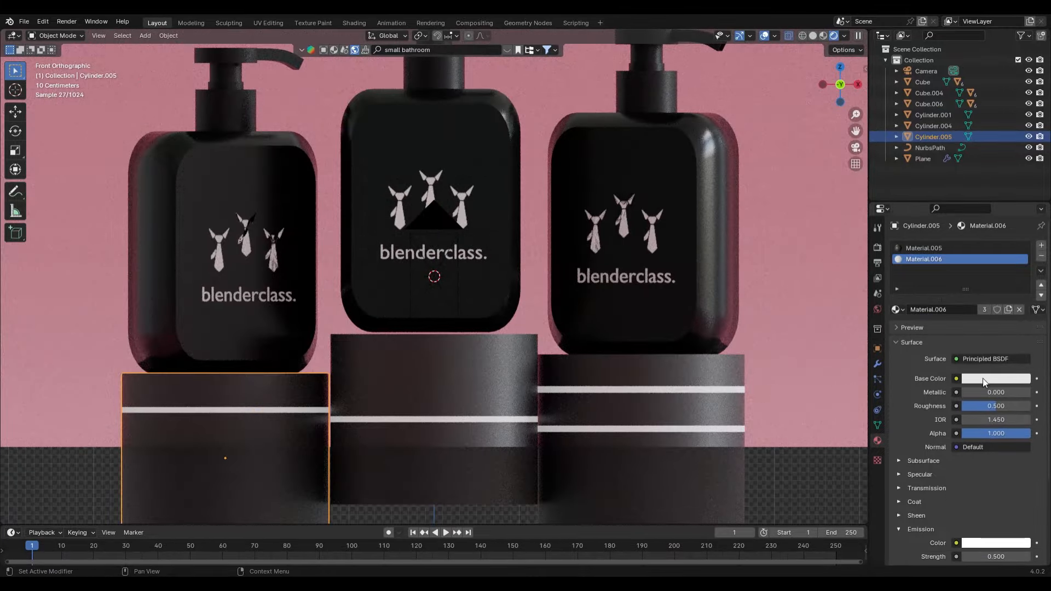
- Make the band material Material.006 a near-white metal with metallic 1.000, roughness 0.433 and emission strength 0.000
{"action": "left_click", "coordinate": [983, 379]}
{"action": "left_click_drag", "start_coordinate": [1023, 261], "coordinate": [1020, 253]}
{"action": "left_click_drag", "start_coordinate": [985, 392], "coordinate": [962, 406]}
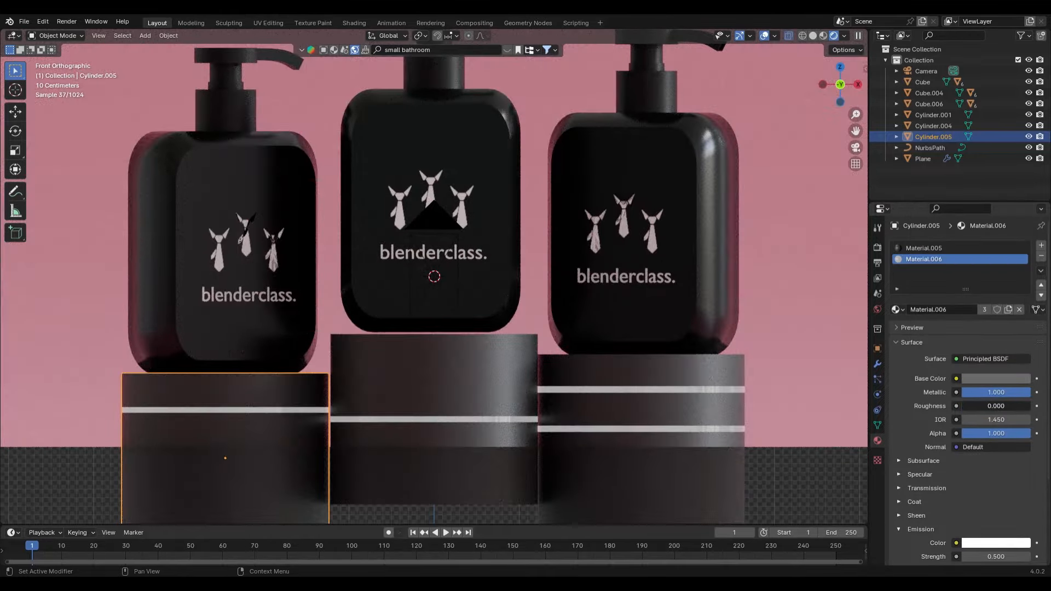
{"action": "left_click_drag", "start_coordinate": [1007, 560], "coordinate": [1000, 553]}
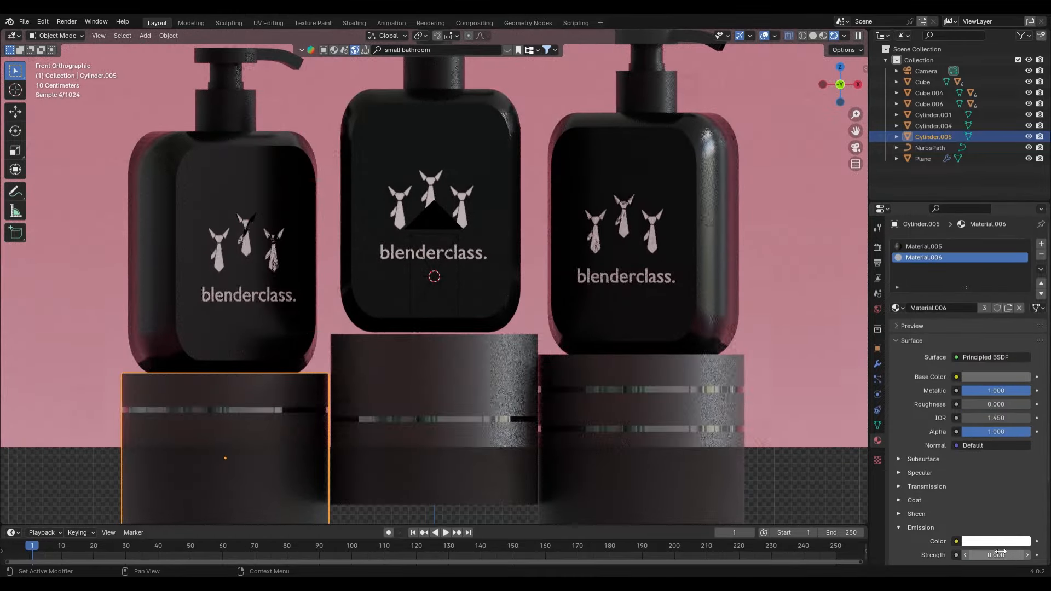
{"action": "left_click_drag", "start_coordinate": [990, 407], "coordinate": [1023, 407]}
{"action": "left_click", "coordinate": [989, 378]}
{"action": "left_click_drag", "start_coordinate": [1020, 265], "coordinate": [1021, 214]}
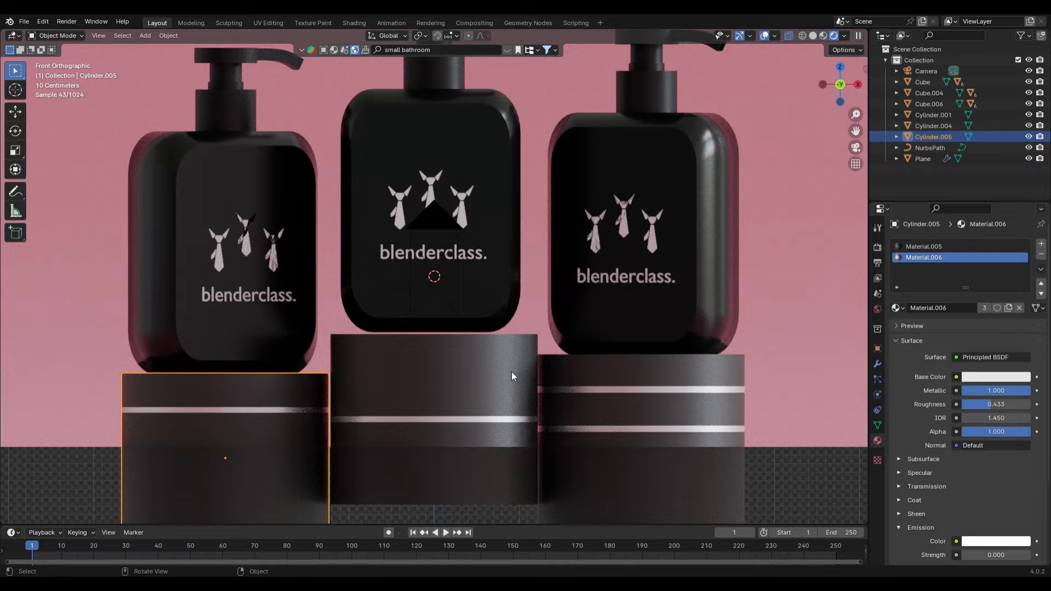
- Add two loop cuts above the middle pedestal's band and bring them together by scaling along Z to about 0.26
{"action": "left_click", "coordinate": [511, 372]}
{"action": "key", "text": "Tab"}
{"action": "scroll", "coordinate": [482, 379], "scroll_direction": "up", "scroll_amount": 1}
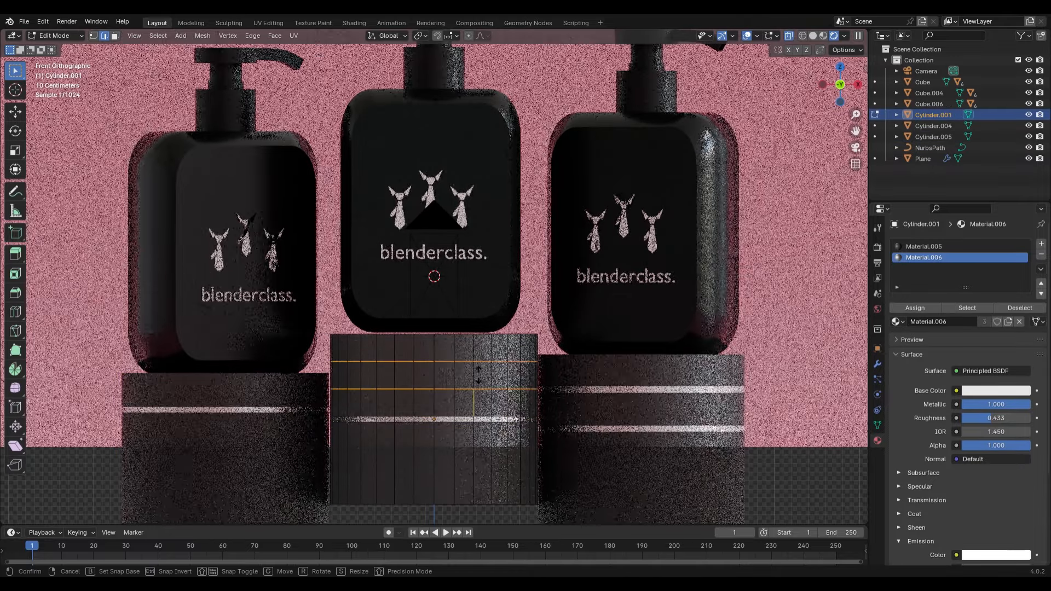
{"action": "left_click", "coordinate": [482, 379]}
{"action": "right_click", "coordinate": [482, 378]}
{"action": "key", "text": "s"}
{"action": "key", "text": "z"}
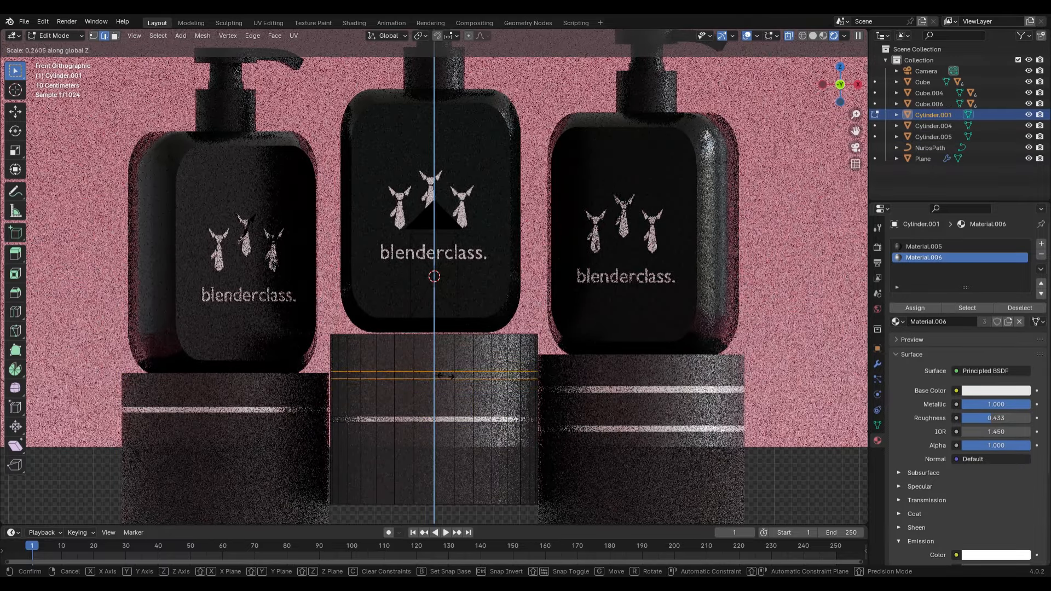
{"action": "left_click", "coordinate": [450, 380]}
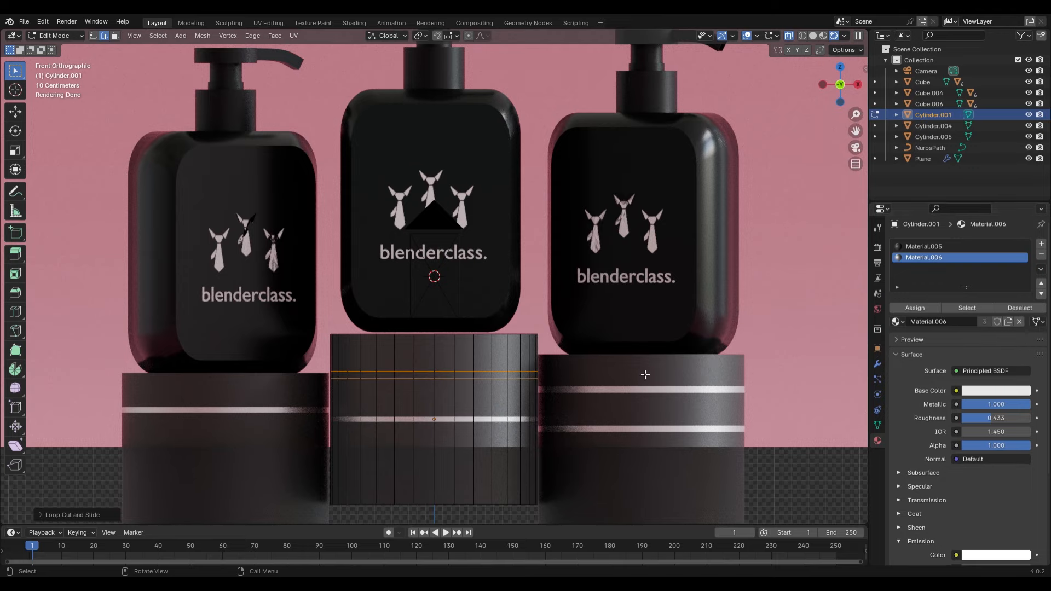
- Assign Material.006 to the middle pedestal's new upper face ring and thin it along Z to about 0.76
{"action": "left_click", "coordinate": [115, 36]}
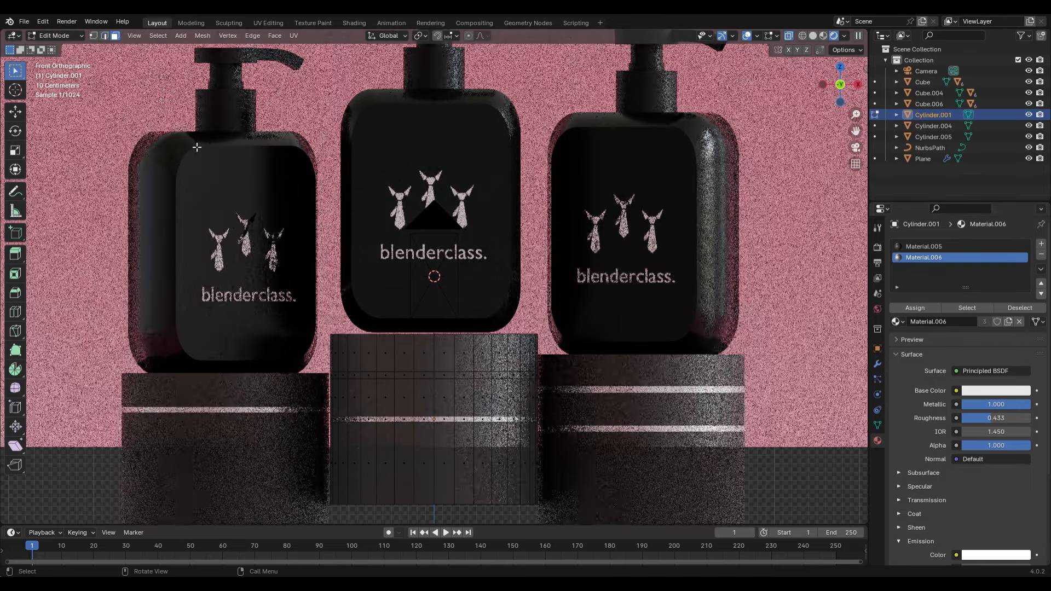
{"action": "left_click", "coordinate": [921, 310]}
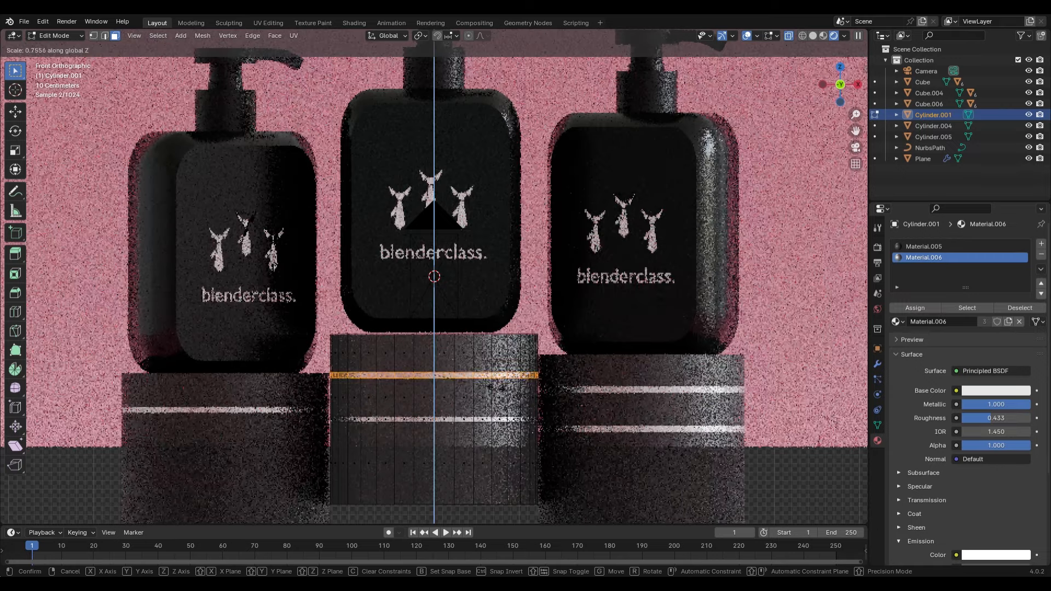
{"action": "key", "text": "Tab"}
- Rotate the left bottle about 0.9° around the Z axis while viewing the scene through the camera
{"action": "left_click", "coordinate": [253, 398]}
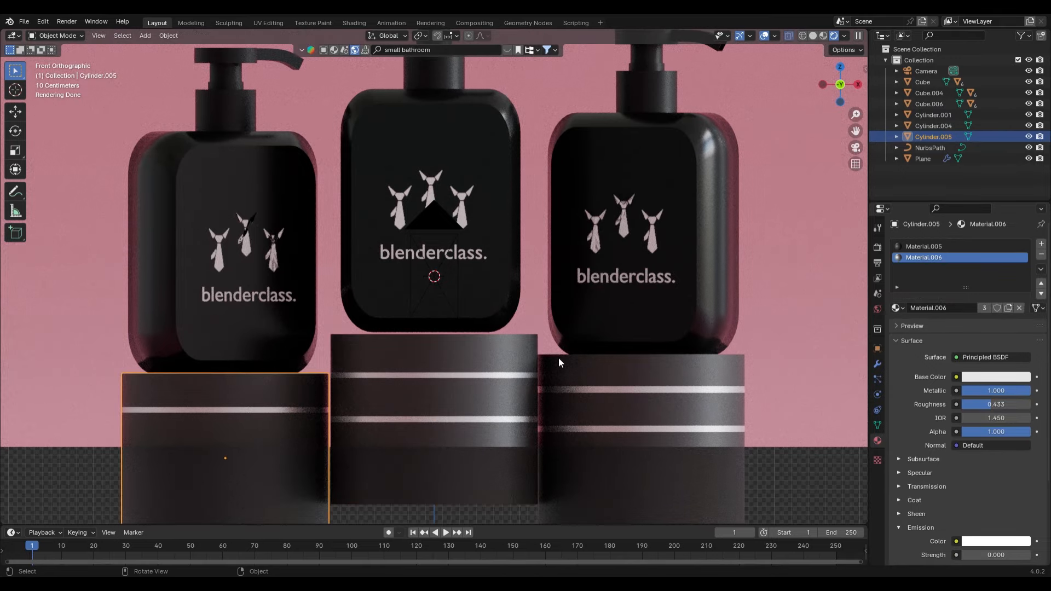
{"action": "left_click", "coordinate": [877, 328]}
{"action": "key", "text": "KP_0"}
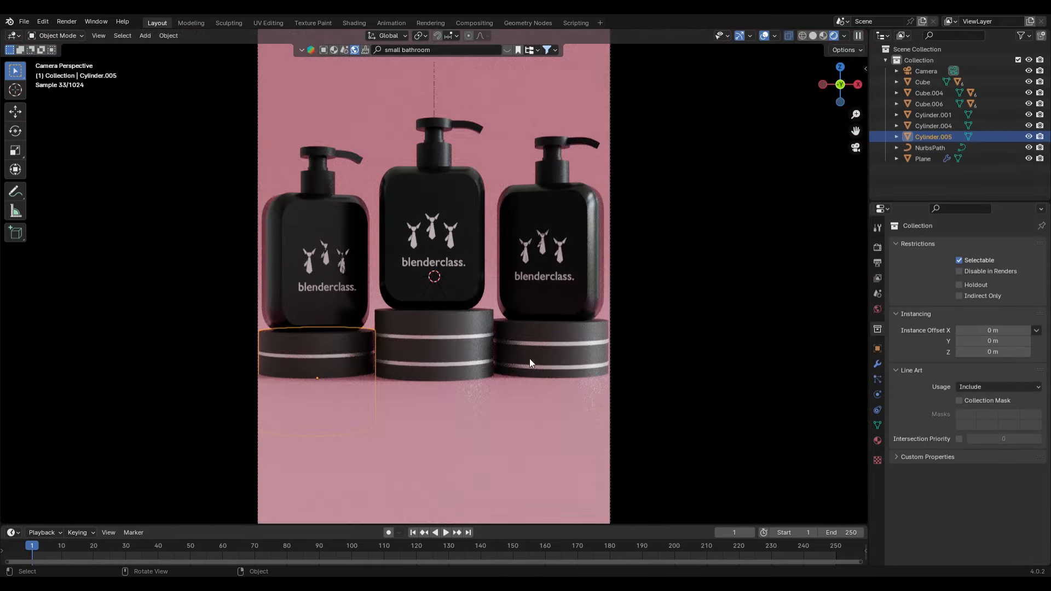
{"action": "scroll", "coordinate": [445, 296], "scroll_direction": "down", "scroll_amount": 4}
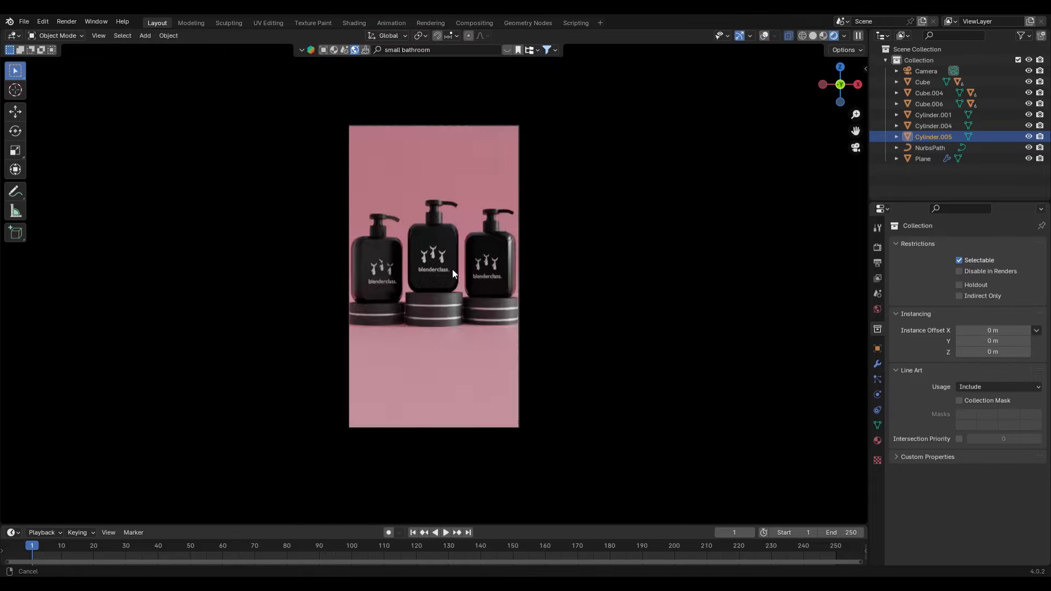
{"action": "scroll", "coordinate": [471, 309], "scroll_direction": "up", "scroll_amount": 1}
{"action": "scroll", "coordinate": [468, 323], "scroll_direction": "up", "scroll_amount": 1}
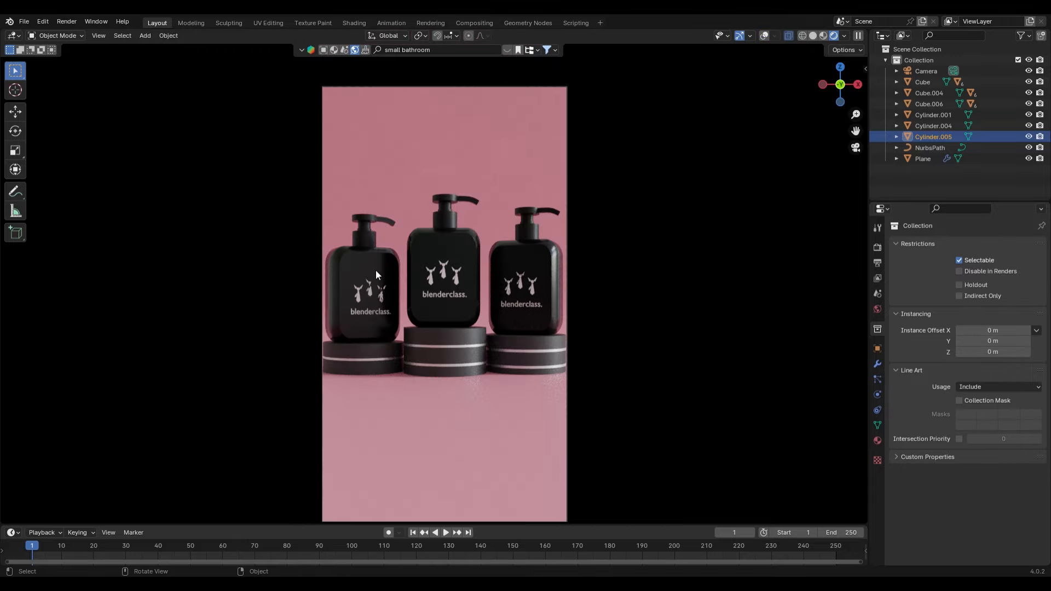
{"action": "left_click", "coordinate": [375, 271]}
{"action": "key", "text": "r"}
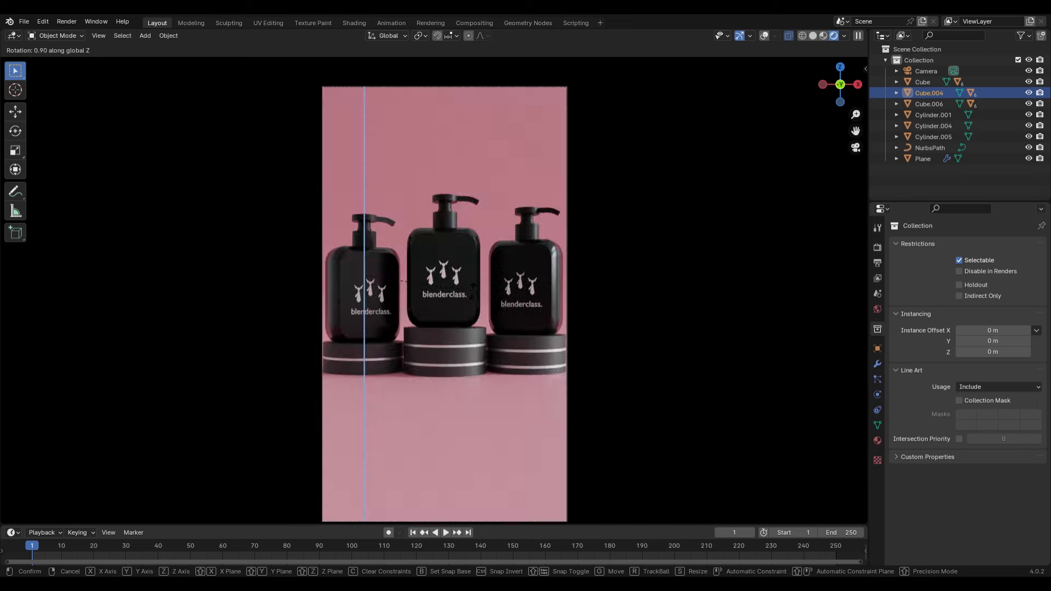
{"action": "left_click", "coordinate": [472, 290]}
- Rotate the right bottle slightly so its label turns a little more toward the camera
{"action": "left_click", "coordinate": [547, 259]}
{"action": "key", "text": "r"}
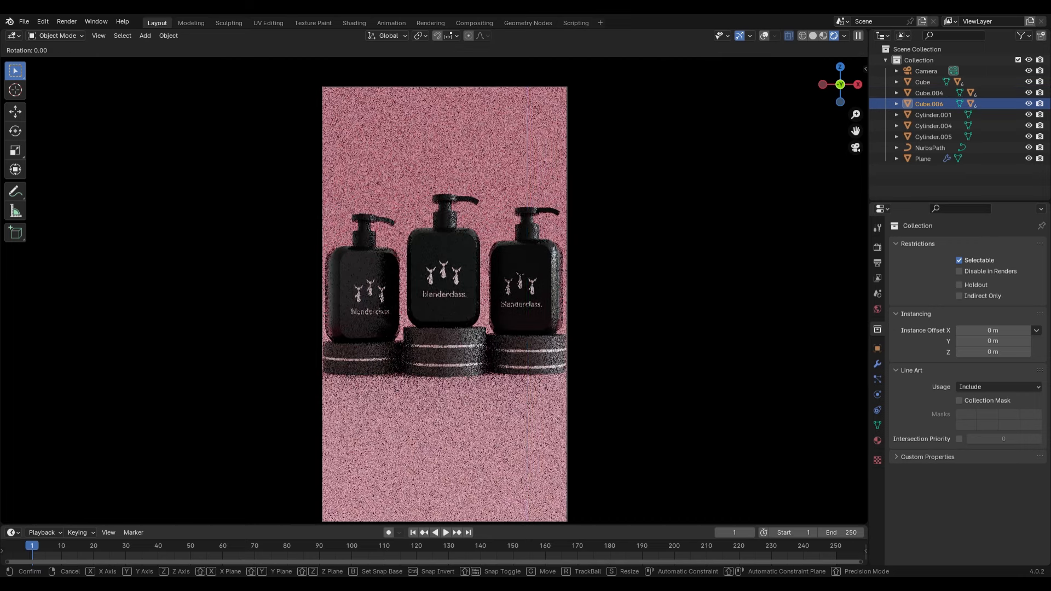
{"action": "left_click", "coordinate": [577, 278]}
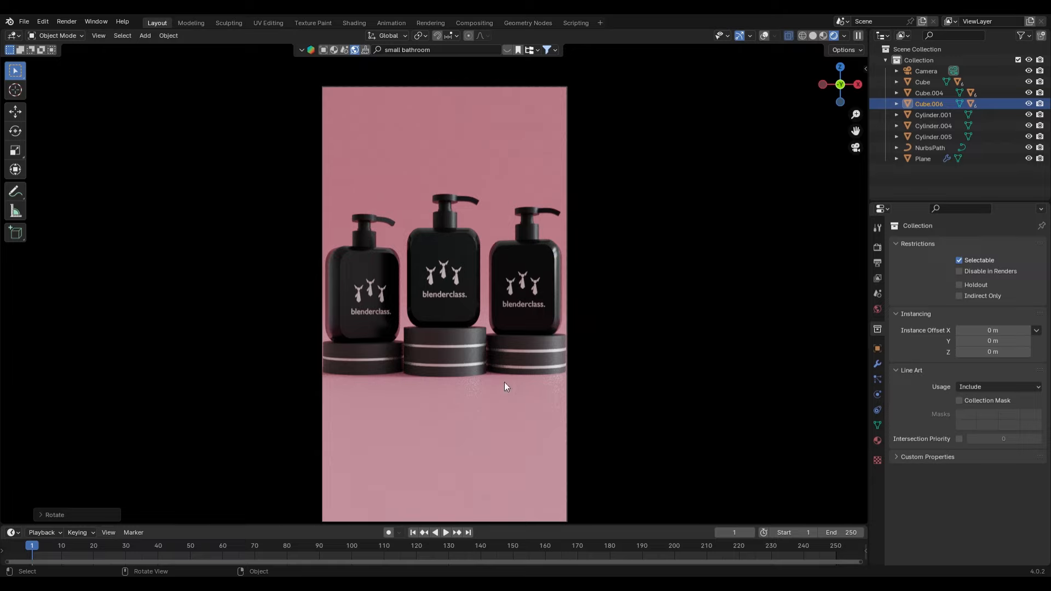
- Start rendering the image from the camera view
{"action": "scroll", "coordinate": [485, 380], "scroll_direction": "down", "scroll_amount": 2}
{"action": "scroll", "coordinate": [485, 379], "scroll_direction": "up", "scroll_amount": 2}
{"action": "middle_click_drag", "start_coordinate": [484, 375], "coordinate": [495, 363], "text": "shift"}
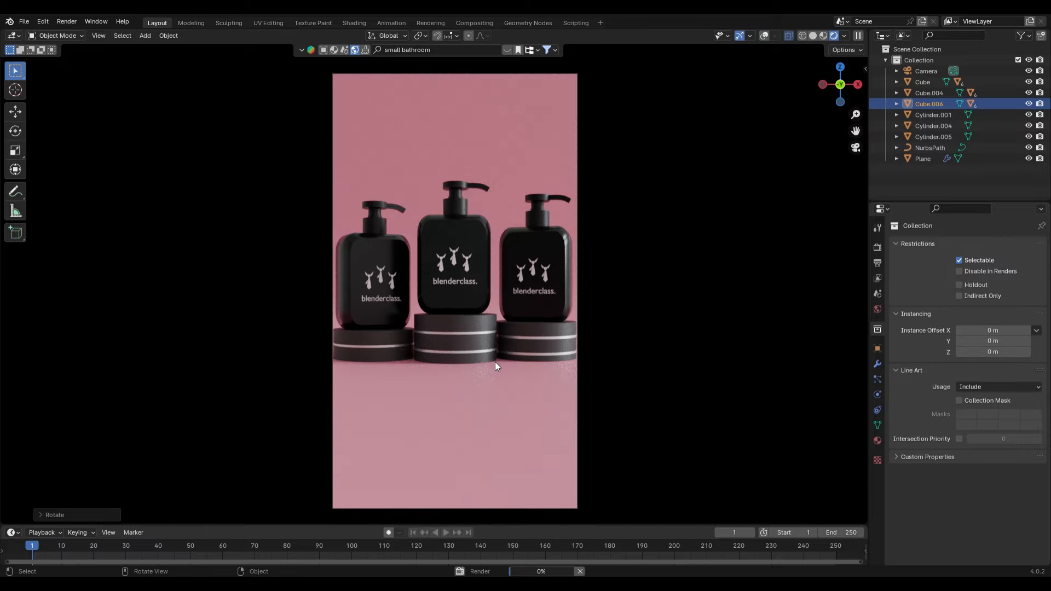